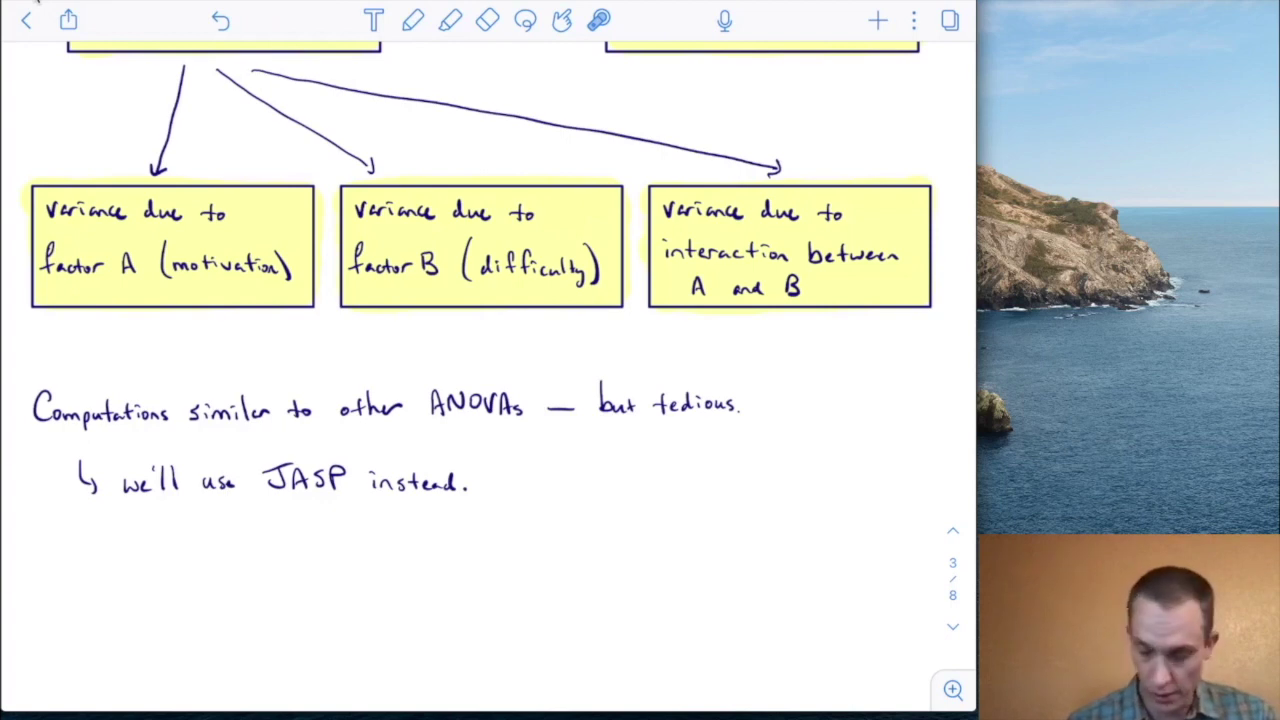
# - Delete the blank shape covering the notes below the line "we'll use JASP instead"
pyautogui.scroll(-5, 487, 350)
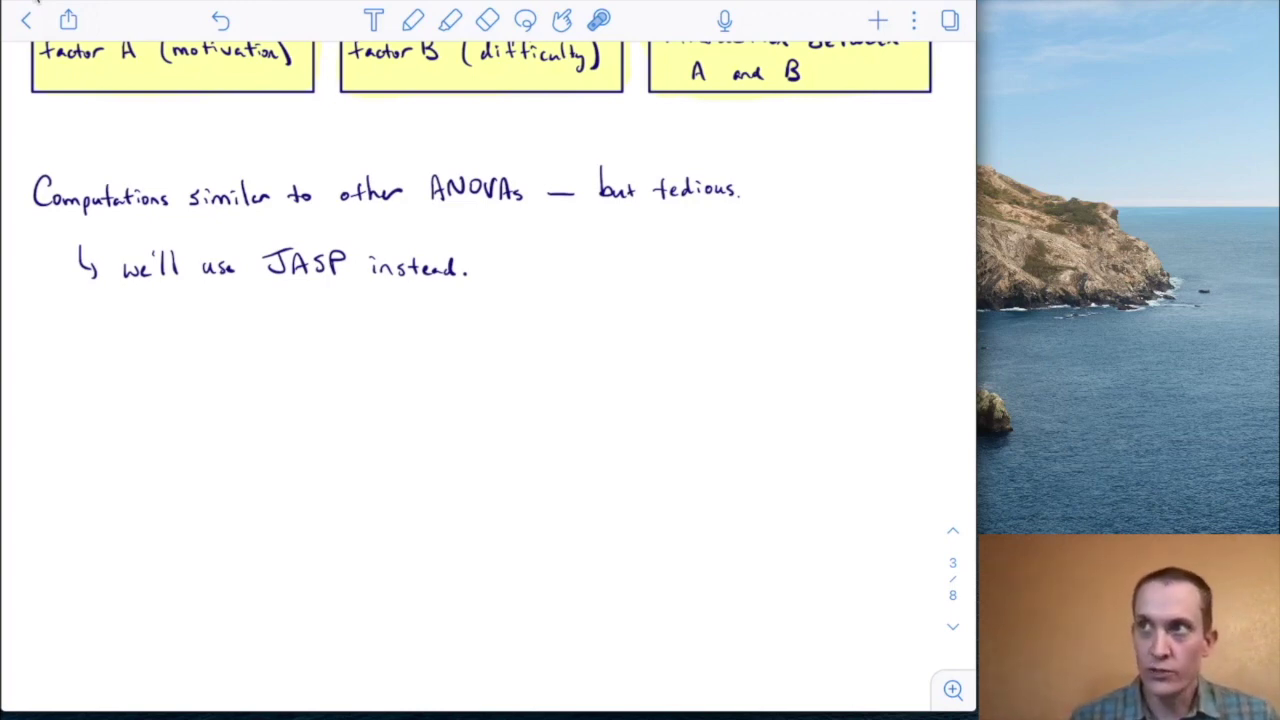
pyautogui.scroll(20, 488, 380)
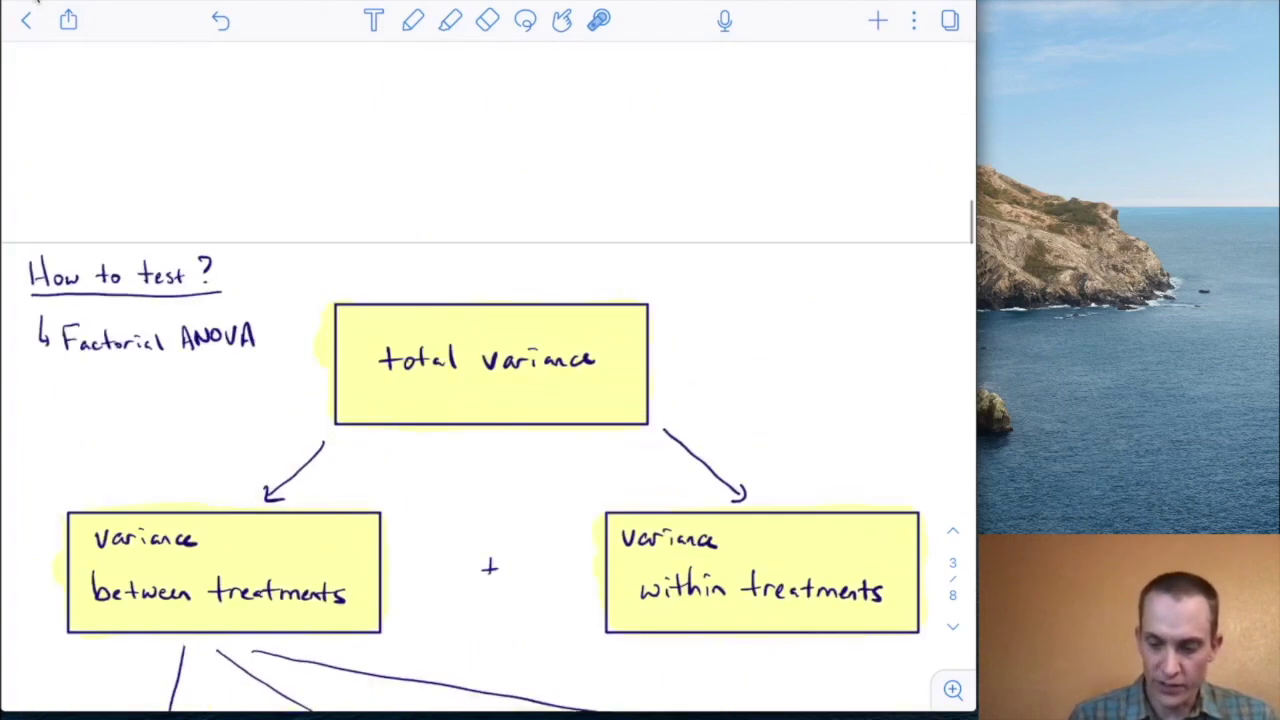
pyautogui.scroll(-1, 488, 380)
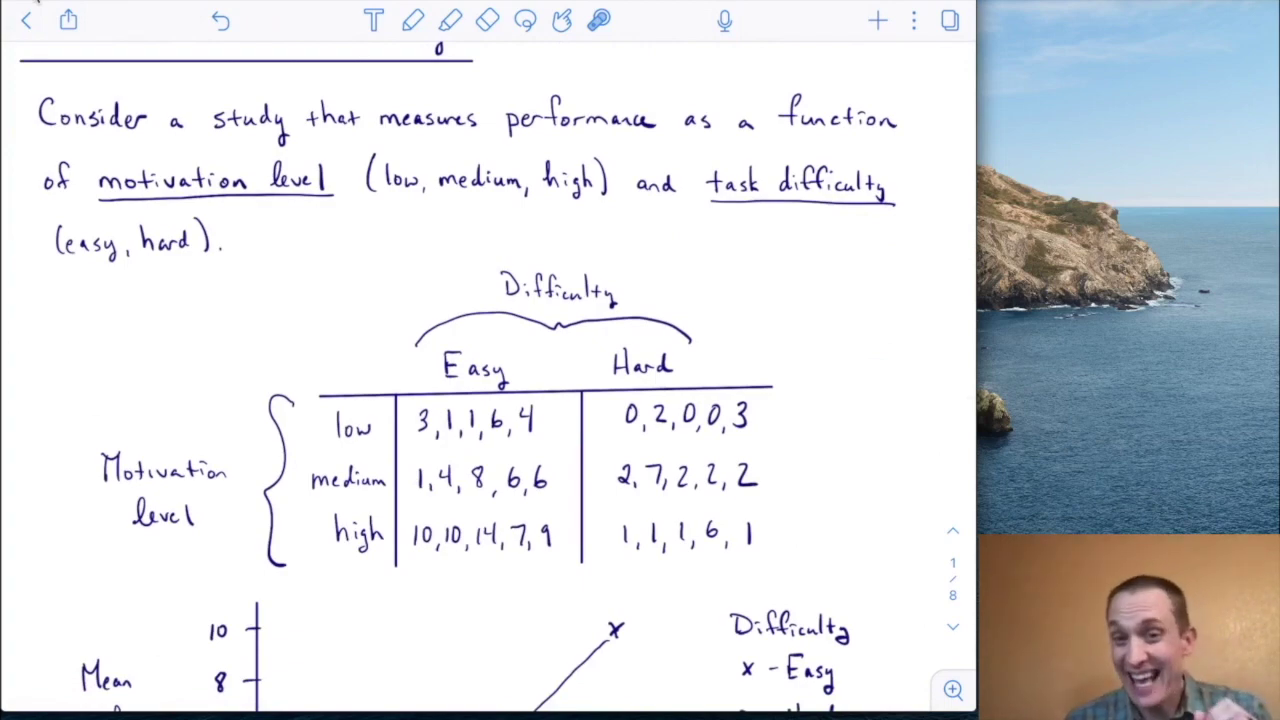
pyautogui.scroll(-20, 488, 380)
pyautogui.scroll(-20, 488, 380)
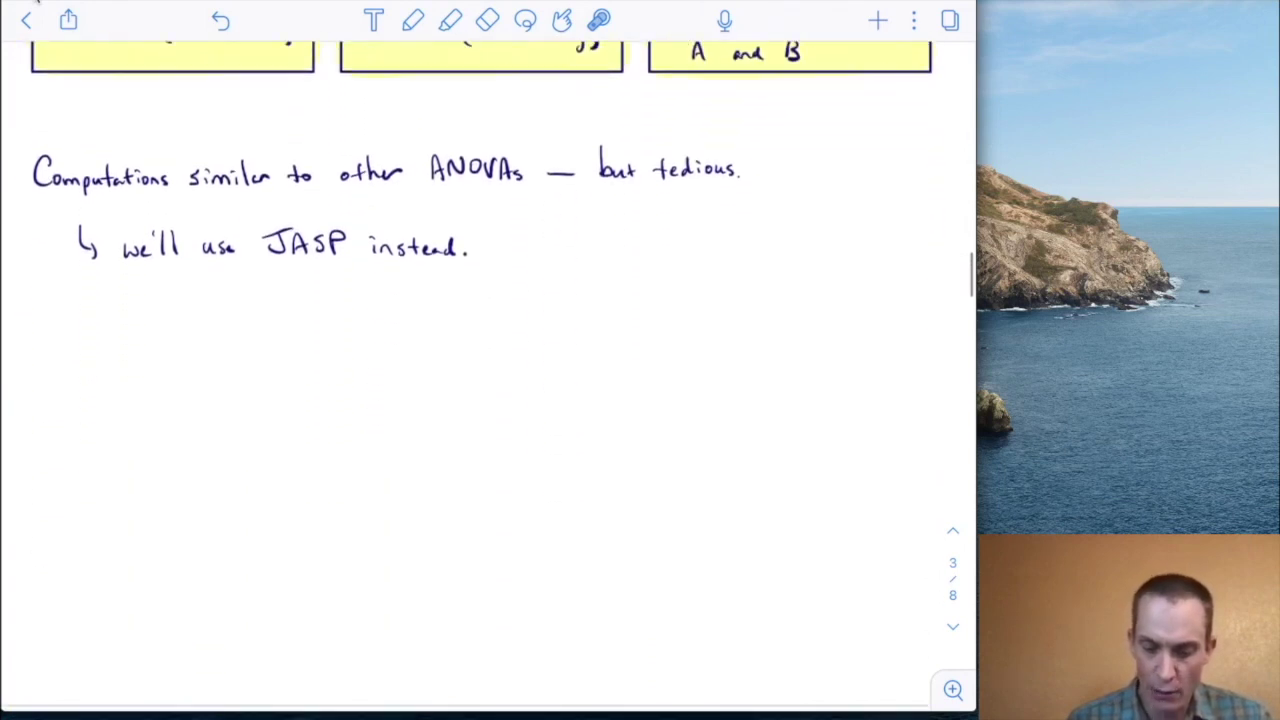
pyautogui.scroll(-3, 488, 380)
pyautogui.scroll(3, 488, 380)
pyautogui.click(416, 424)
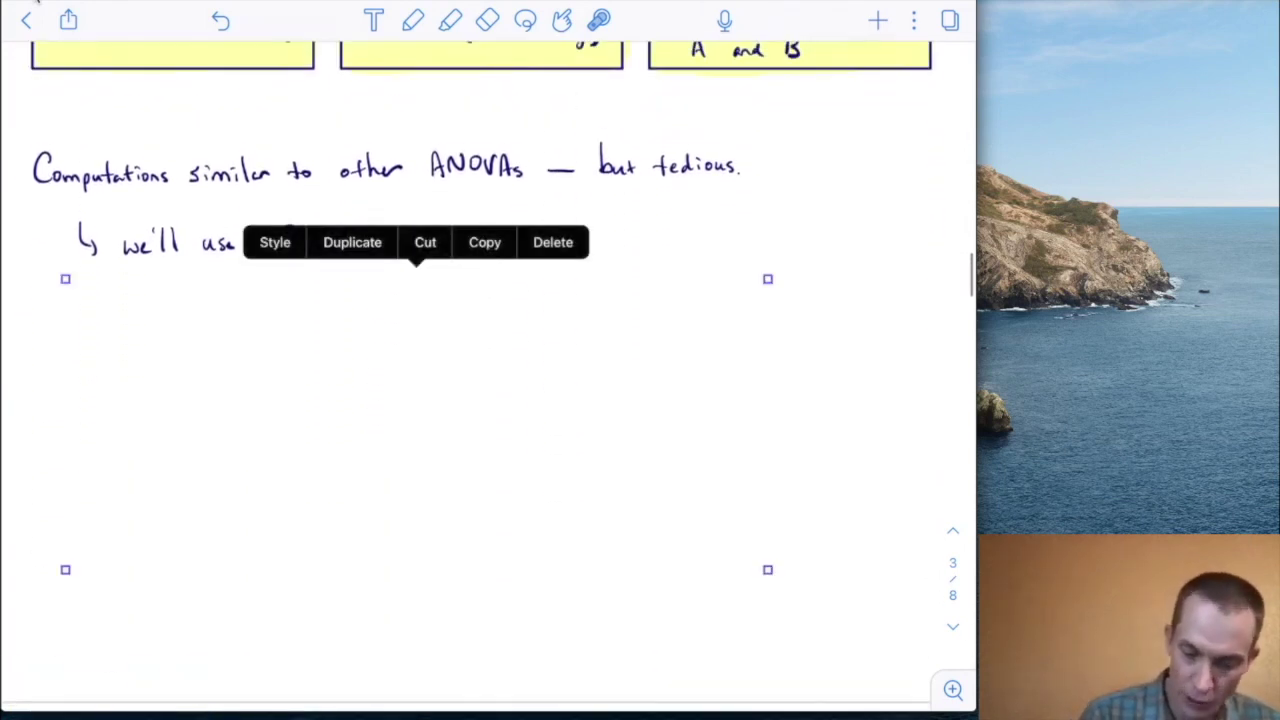
pyautogui.click(553, 242)
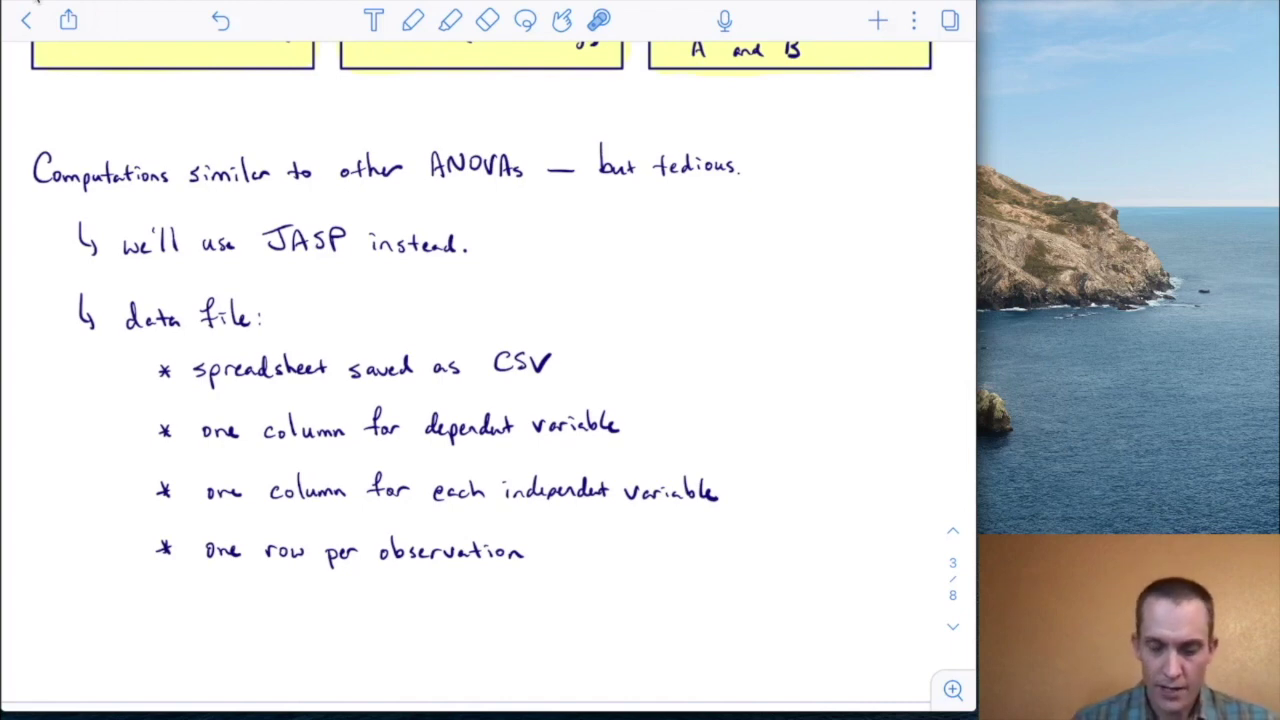
# - Review the data file requirements and the difficulty-by-motivation data table in the notes
pyautogui.moveTo(189, 412); pyautogui.dragTo(620, 456)
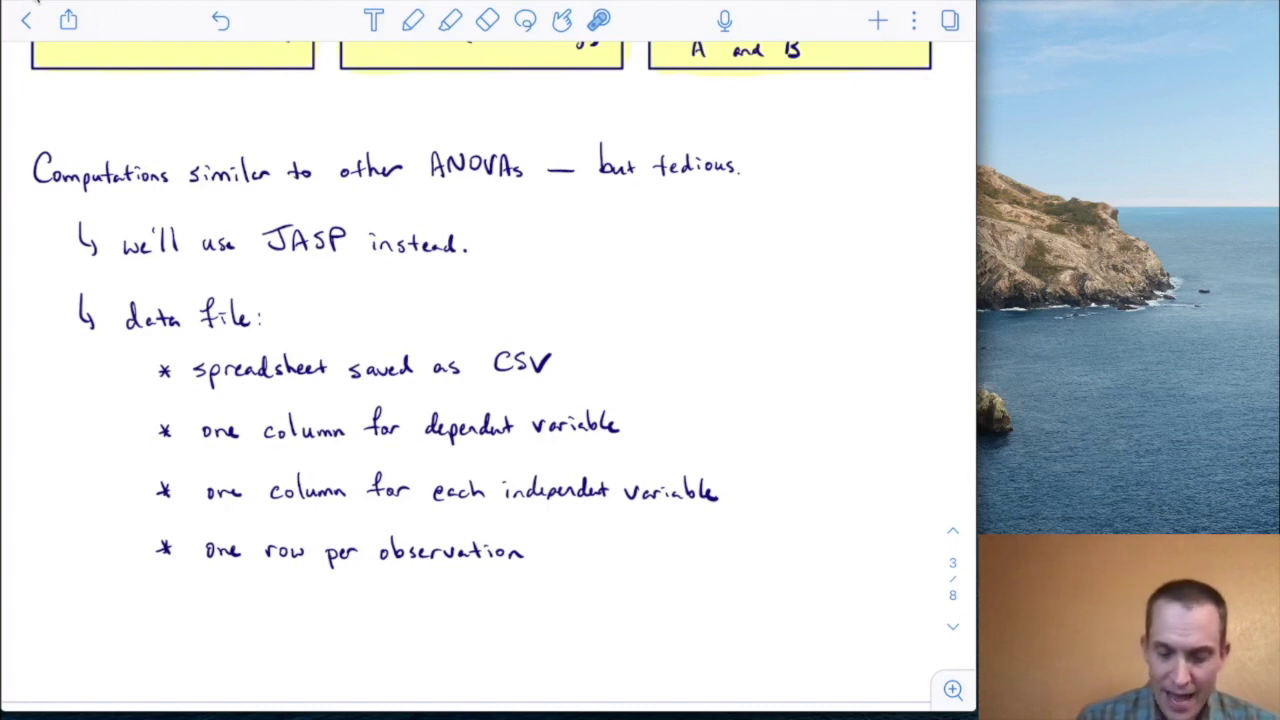
pyautogui.moveTo(185, 481); pyautogui.dragTo(646, 529)
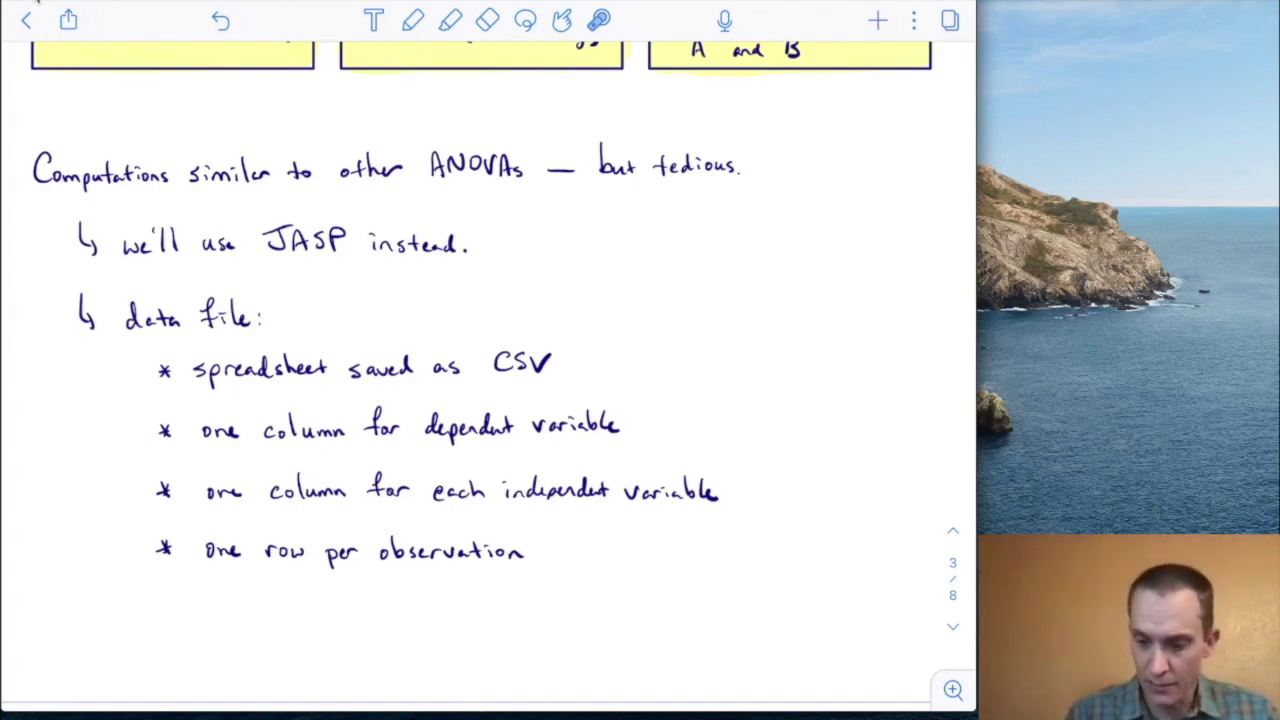
pyautogui.scroll(15, 488, 360)
pyautogui.scroll(15, 488, 376)
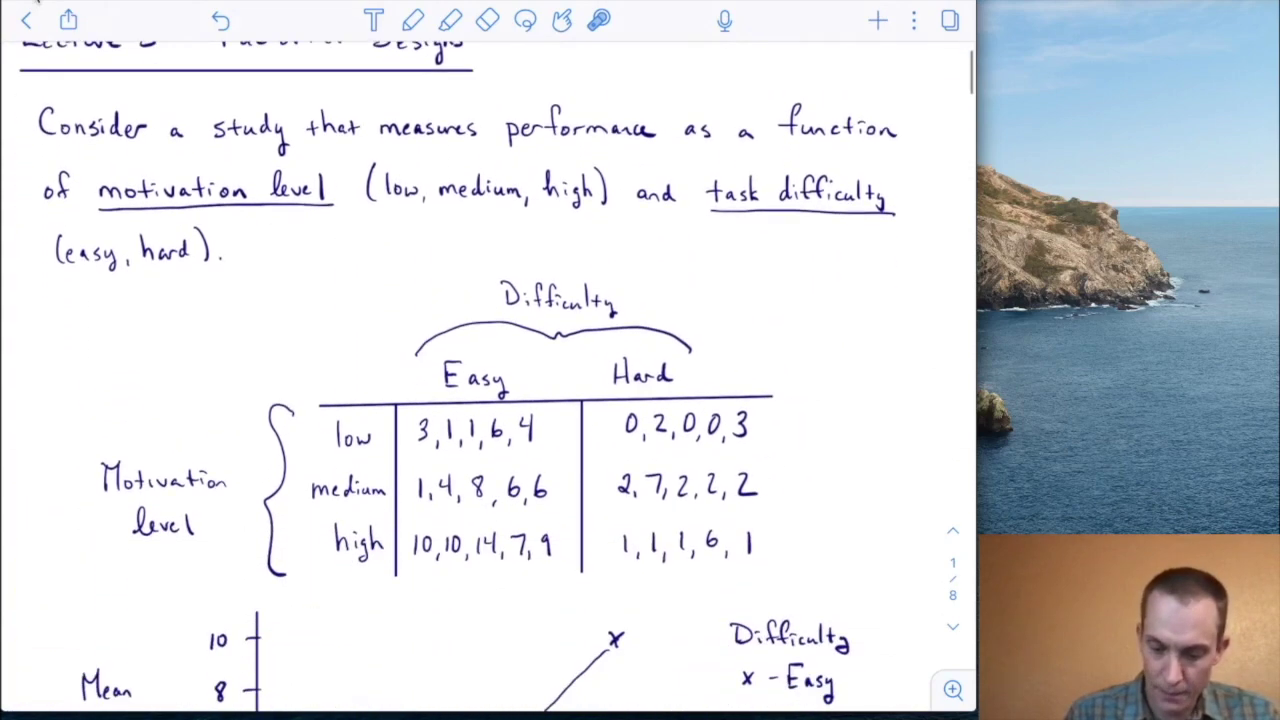
pyautogui.scroll(-1, 458, 376)
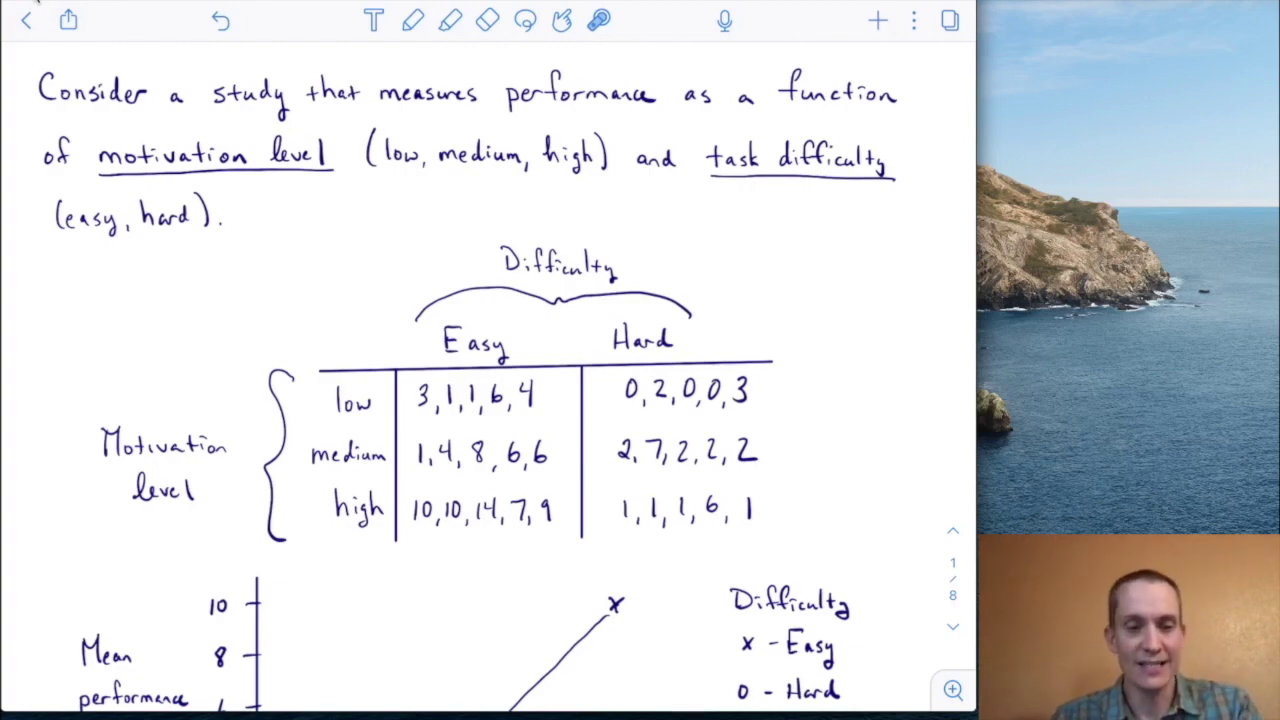
# - Switch to Excel and enter the column heading "difficulty" in cell A1 of the blank sheet
pyautogui.press('super+Tab')
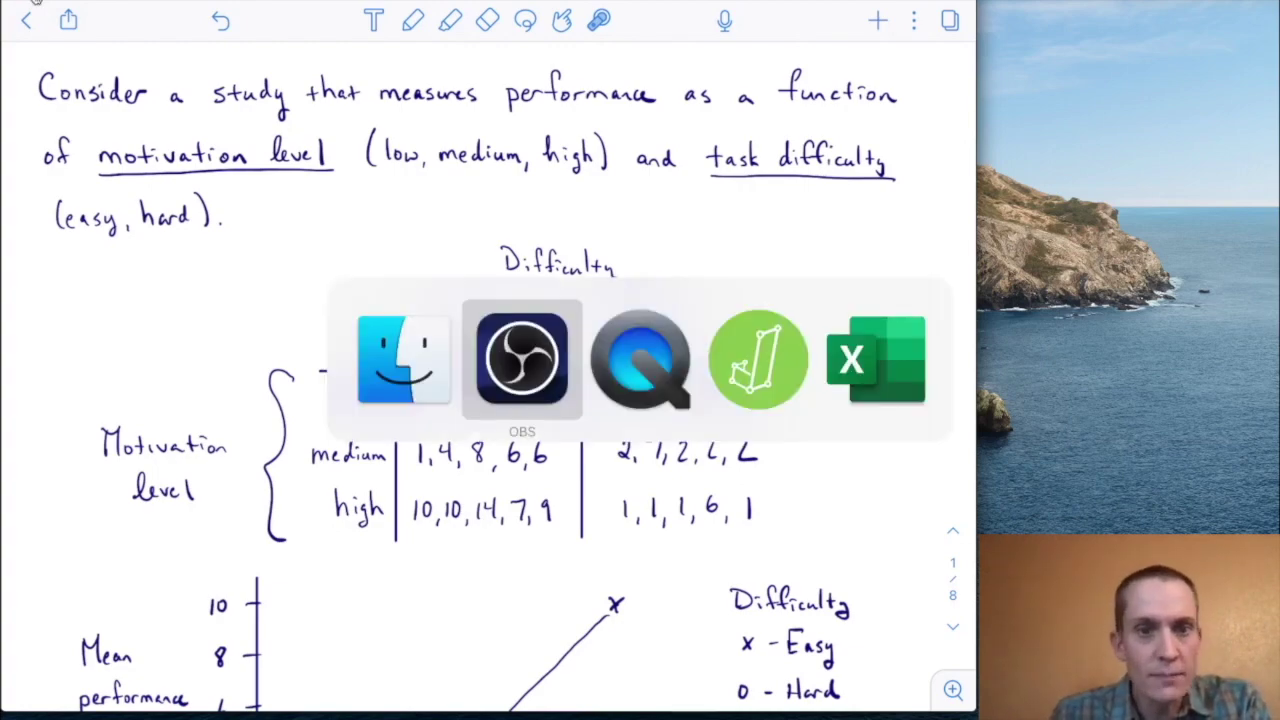
pyautogui.press('super+Tab')
pyautogui.press('super+Tab')
pyautogui.press('super+Tab')
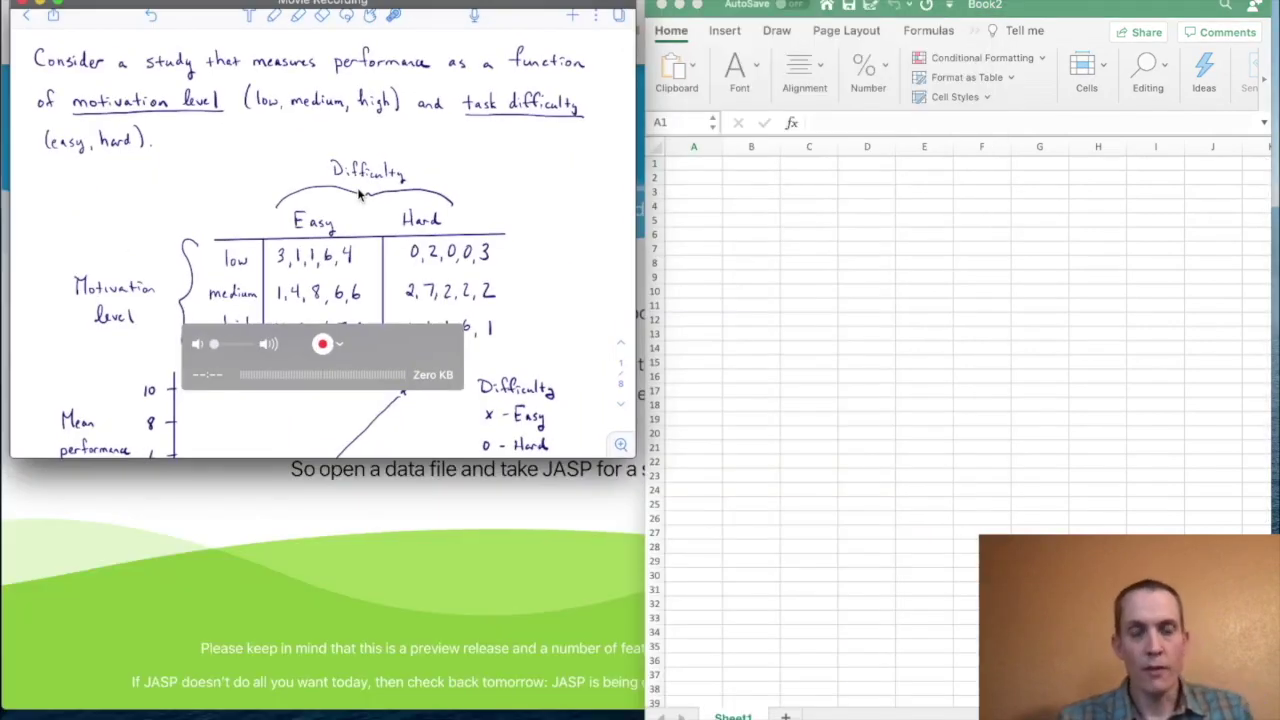
pyautogui.click(697, 162)
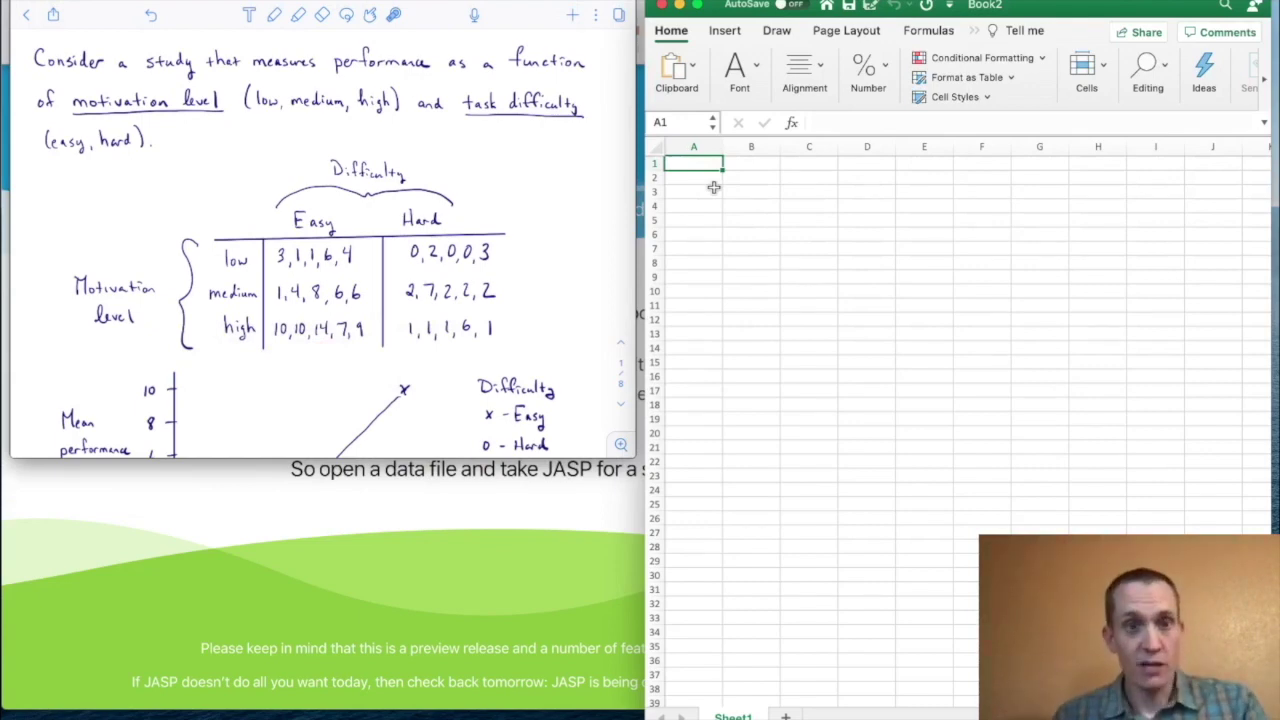
pyautogui.write('difficult')
pyautogui.press('Tab')
pyautogui.hotkey('shift', 'Tab')
pyautogui.write('difficulty')
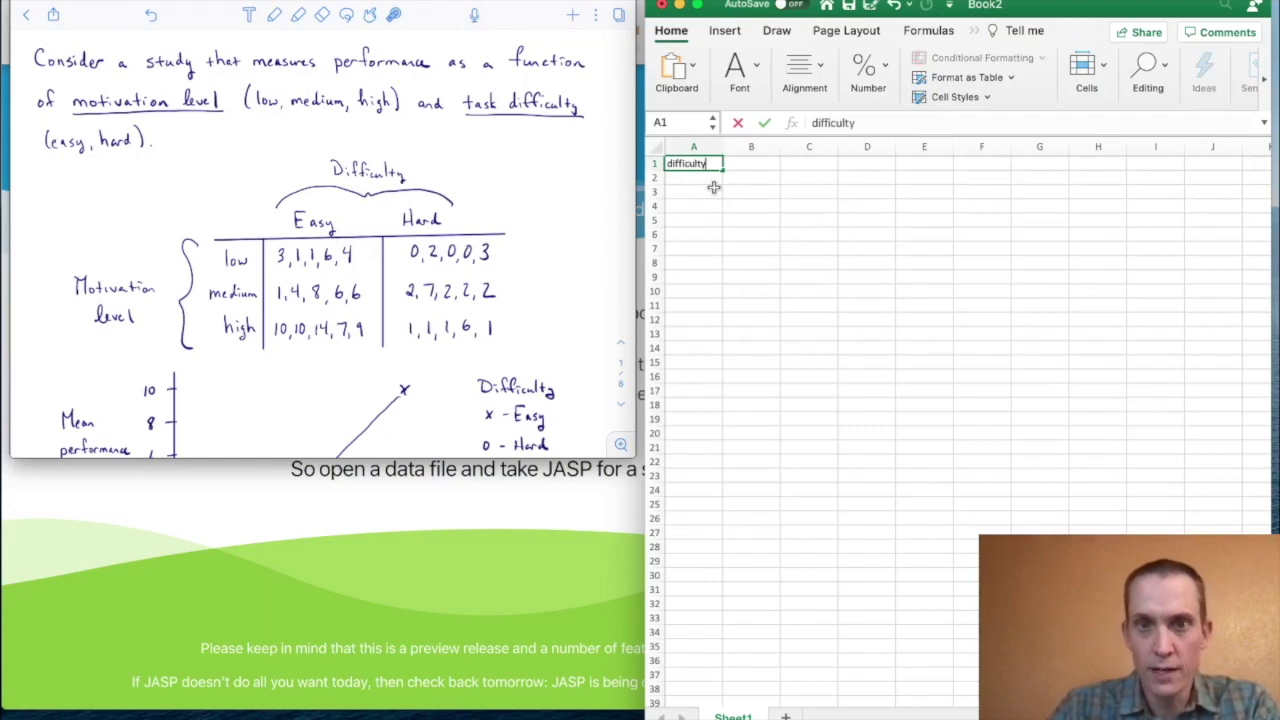
pyautogui.press('Tab')
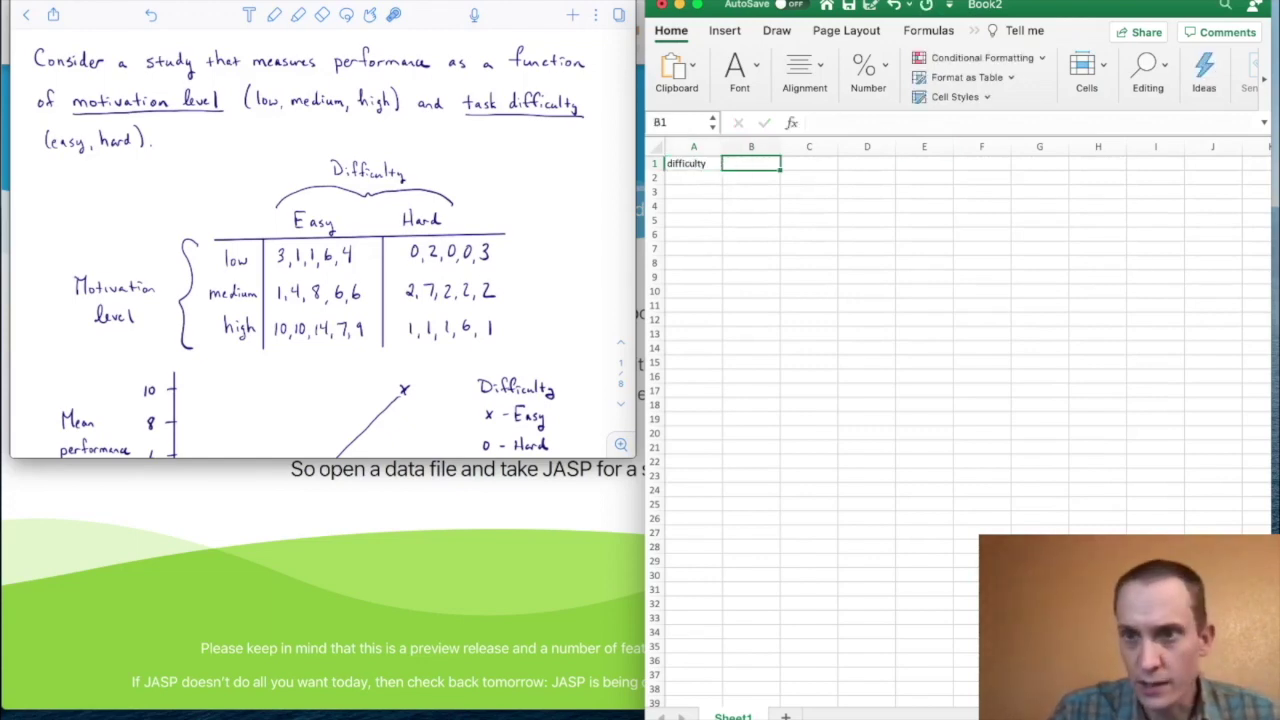
# - Set the worksheet zoom to 125%
pyautogui.click(290, 0)
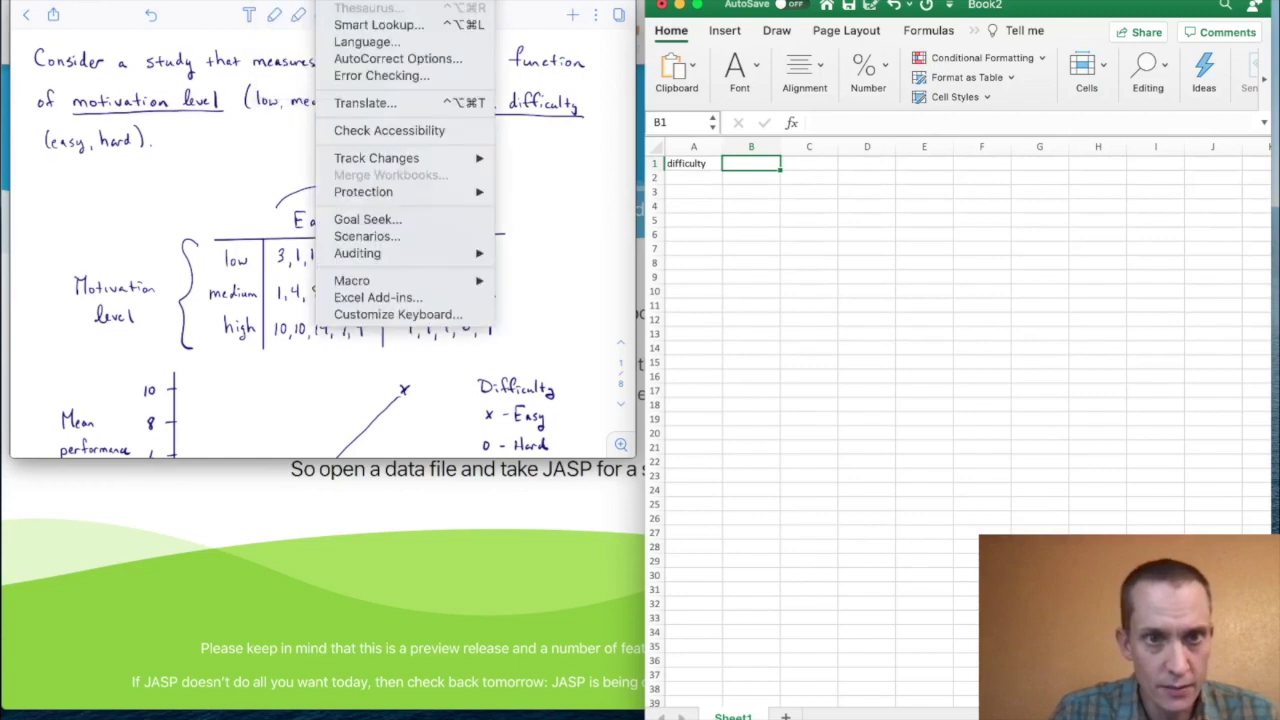
pyautogui.moveTo(185, 0)
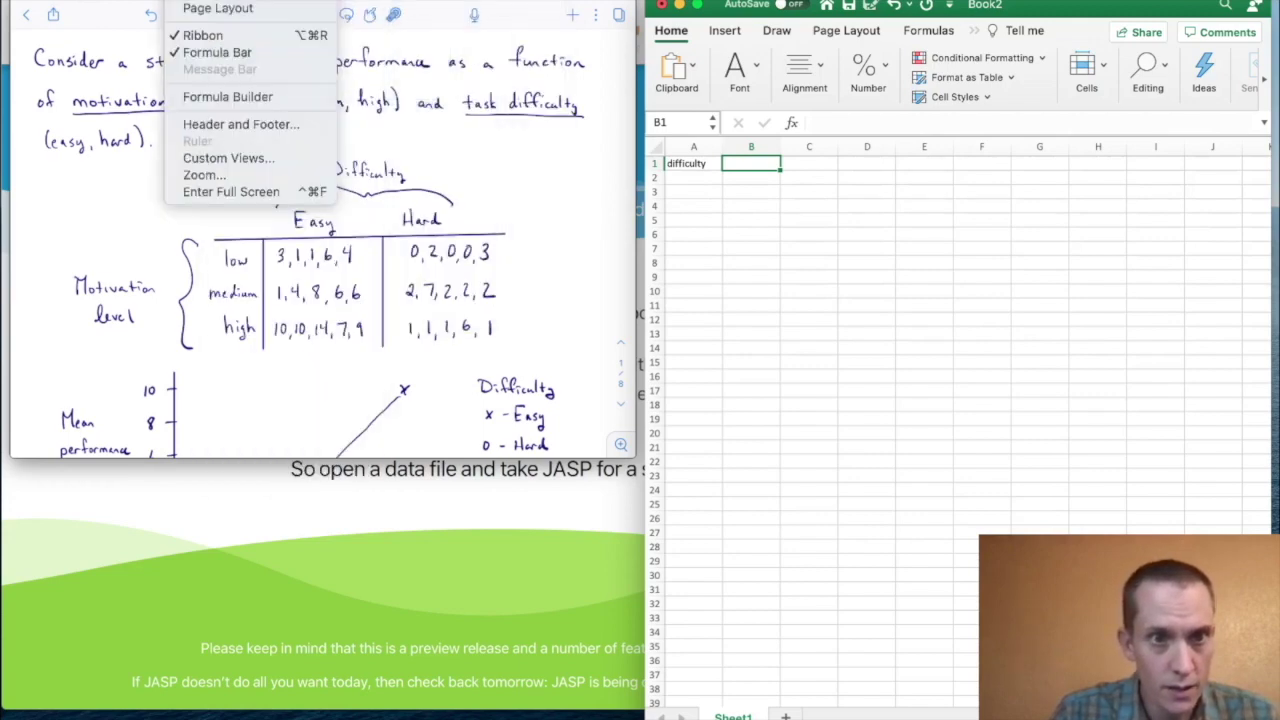
pyautogui.click(204, 175)
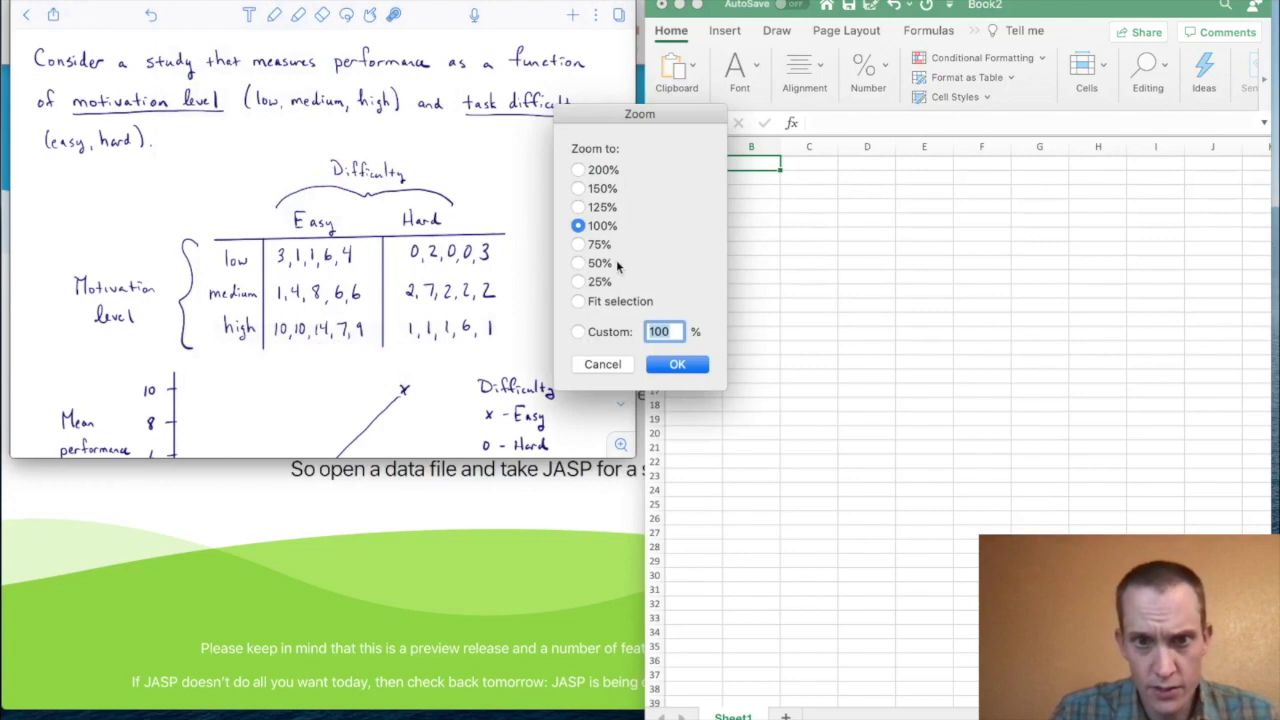
pyautogui.click(580, 207)
pyautogui.click(678, 365)
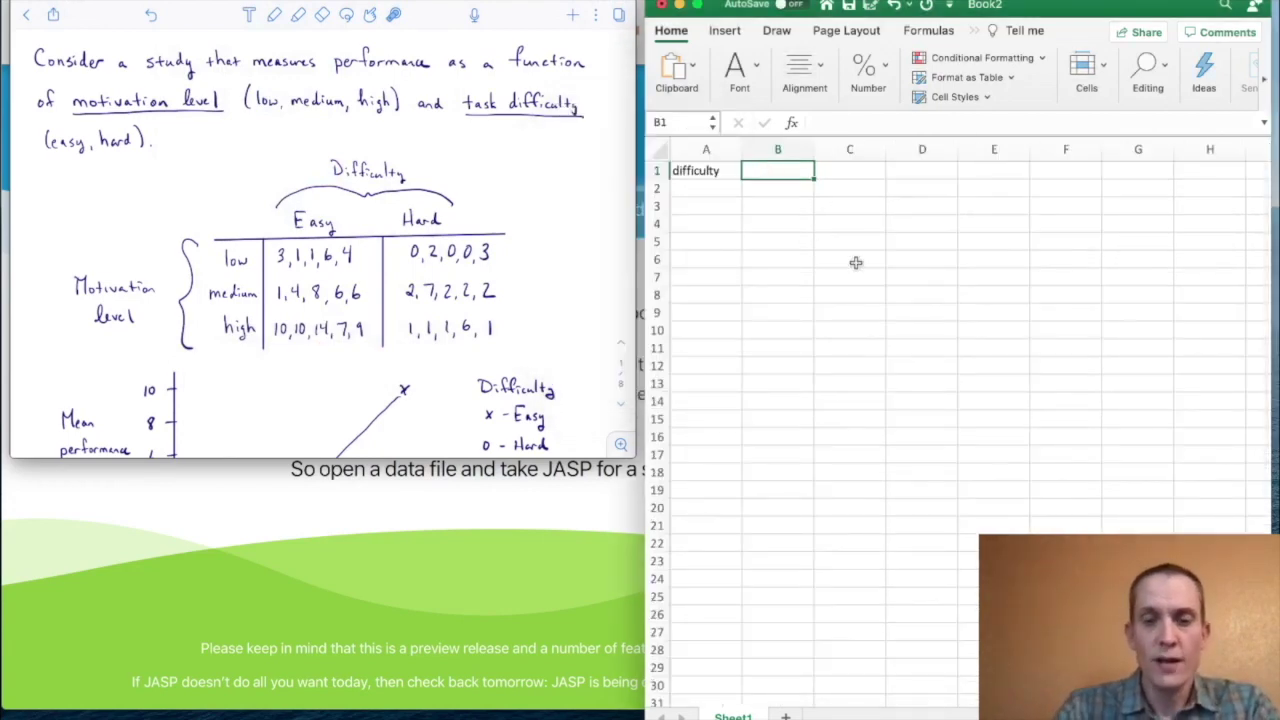
# - Add the column headings "motivation" in B1 and "performance" in C1
pyautogui.write('motivation')
pyautogui.press('Tab')
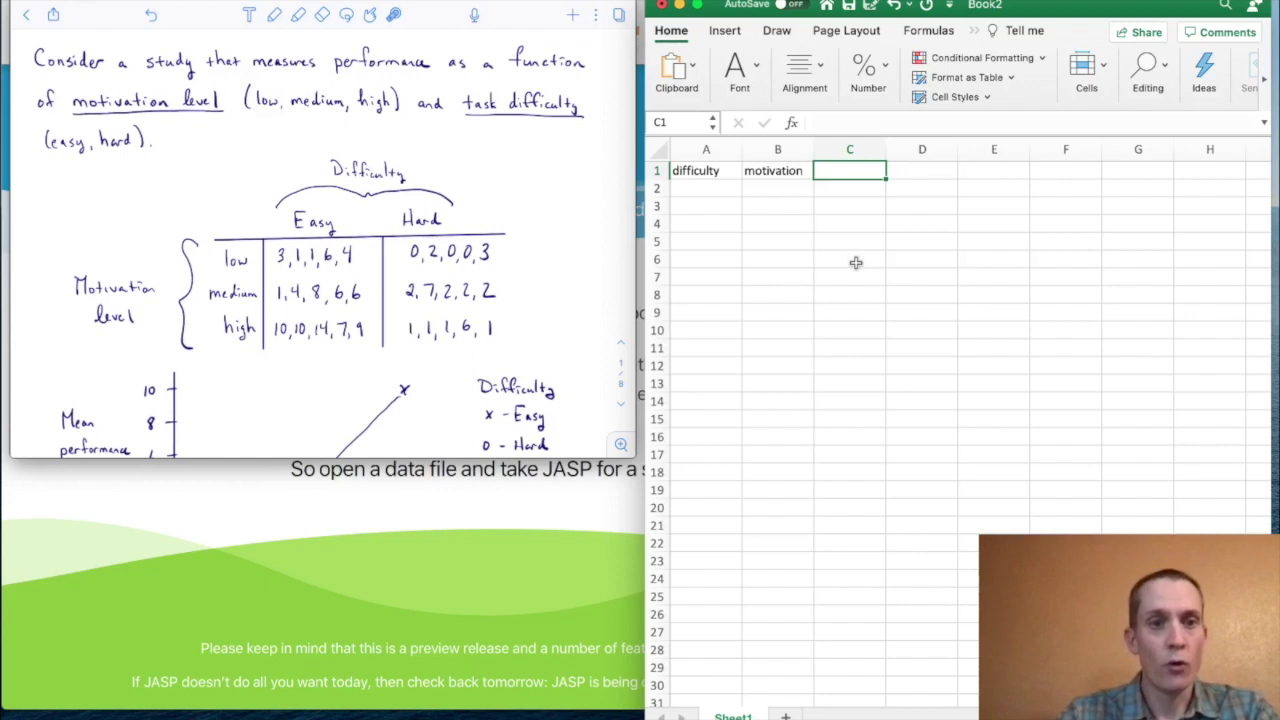
pyautogui.write('performance')
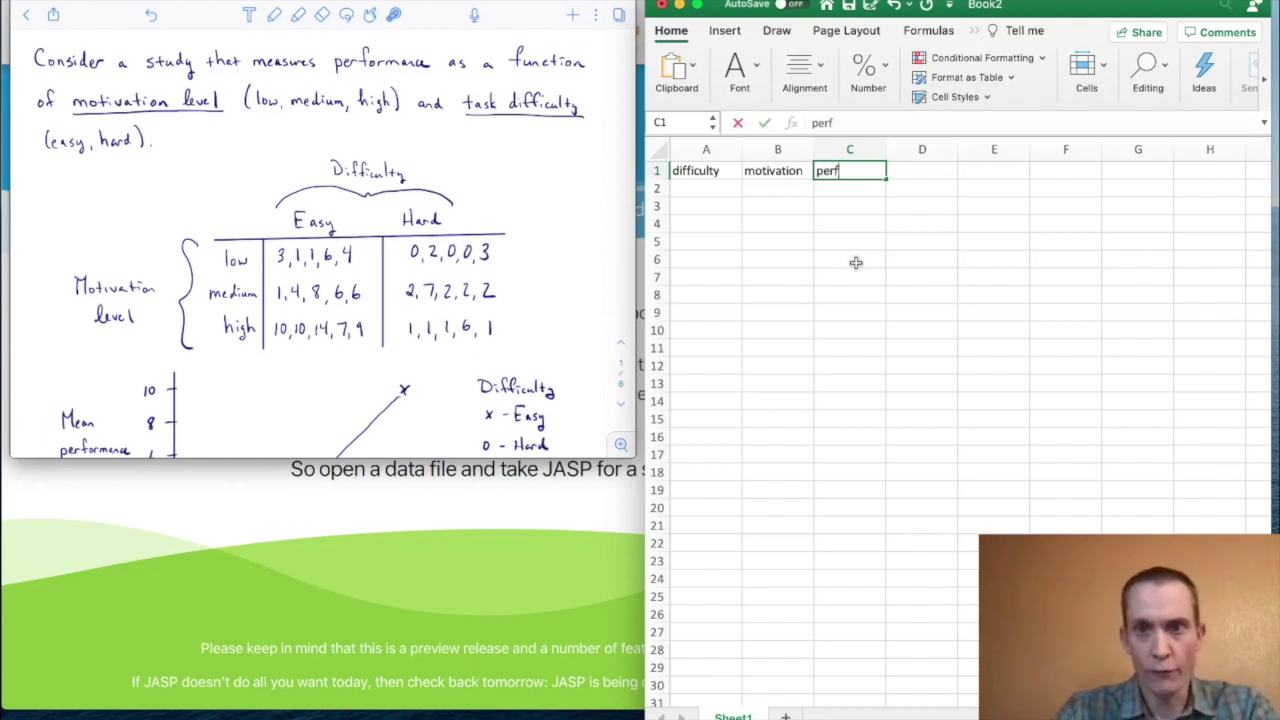
pyautogui.press('Return')
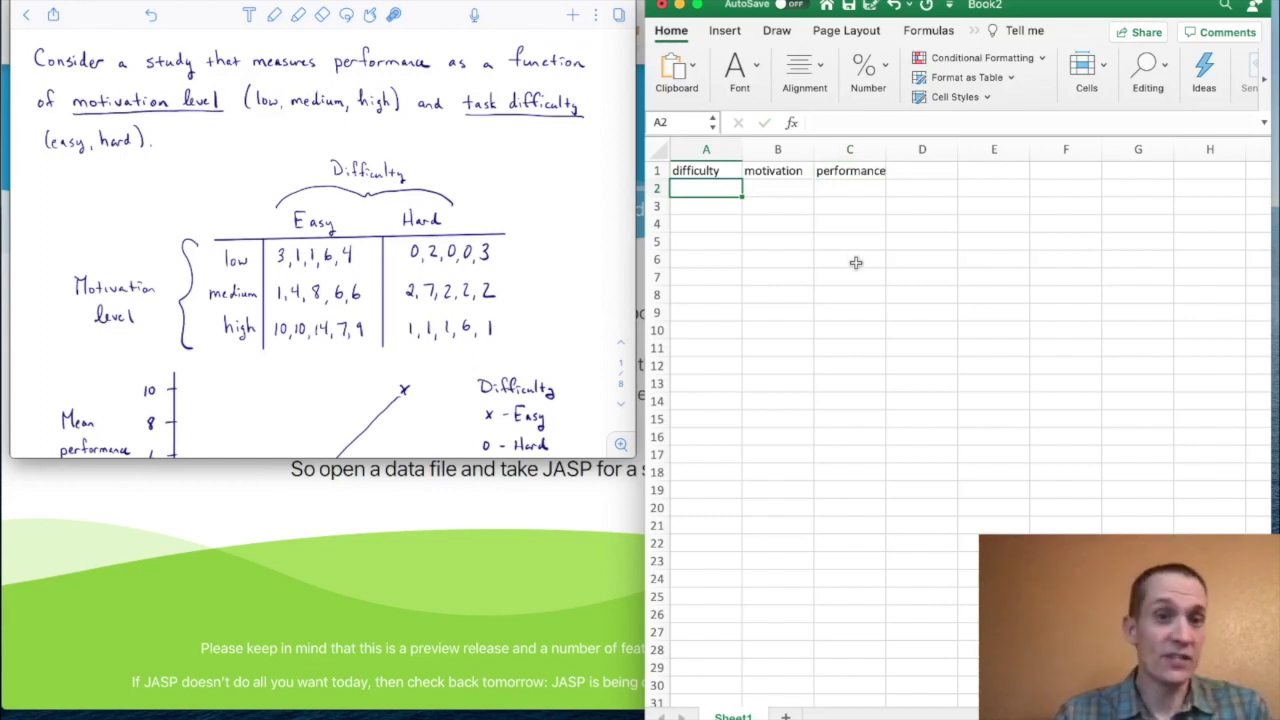
# - Enter the easy, low-motivation performance scores 3, 1, 1, 6 and 4 in C2:C6
pyautogui.moveTo(432, 258)
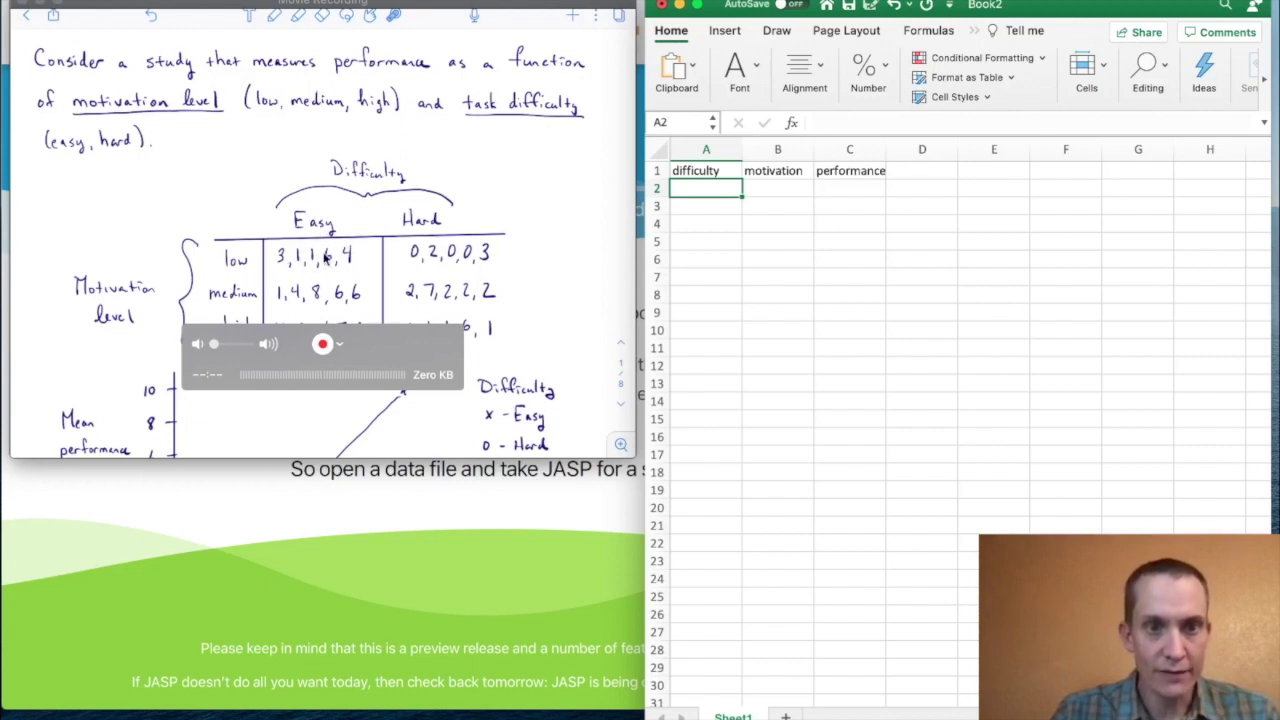
pyautogui.click(850, 189)
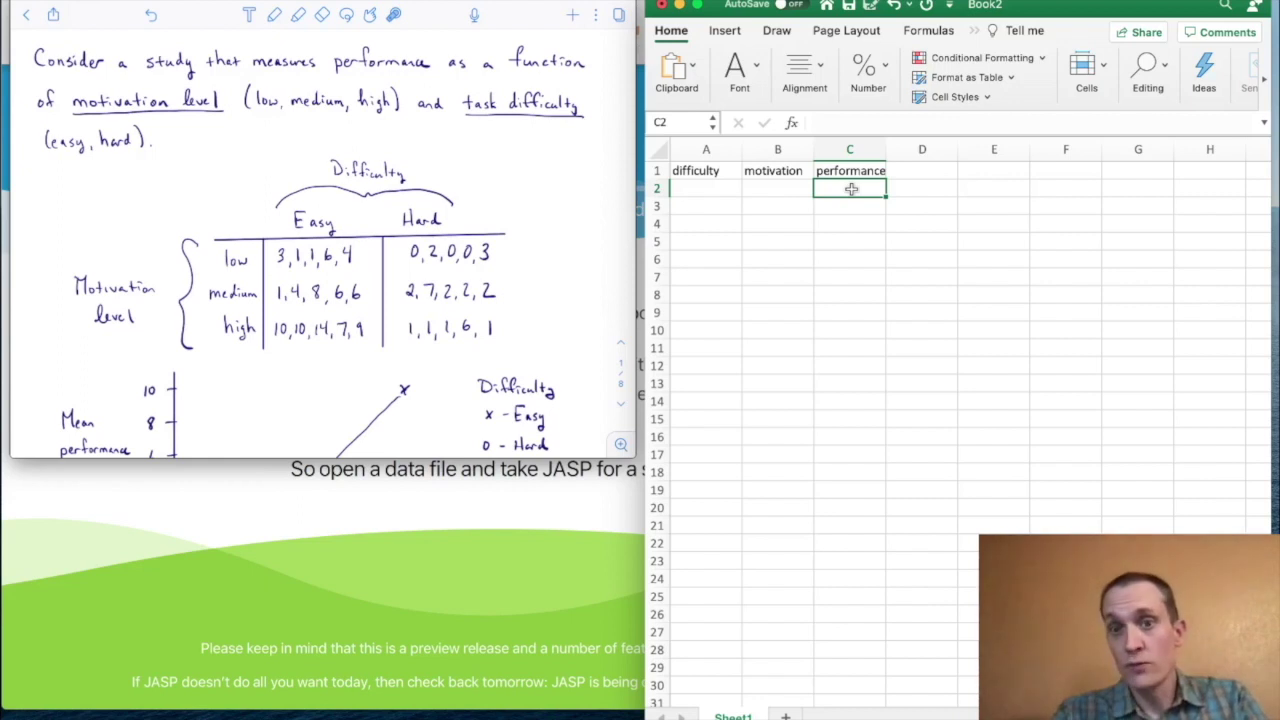
pyautogui.write('3')
pyautogui.press('Return')
pyautogui.write('1')
pyautogui.press('Return')
pyautogui.write('1')
pyautogui.press('Return')
pyautogui.write('6')
pyautogui.press('Return')
pyautogui.write('4')
pyautogui.press('Return')
# - Label the first five scores by entering "easy" and "low" in A2:B2 and filling both down through row 6
pyautogui.press('Up')
pyautogui.press('Up')
pyautogui.press('Up')
pyautogui.press('Up')
pyautogui.press('Up')
pyautogui.press('Left')
pyautogui.press('Left')
pyautogui.write('easy')
pyautogui.press('Tab')
pyautogui.write('low')
pyautogui.press('Return')
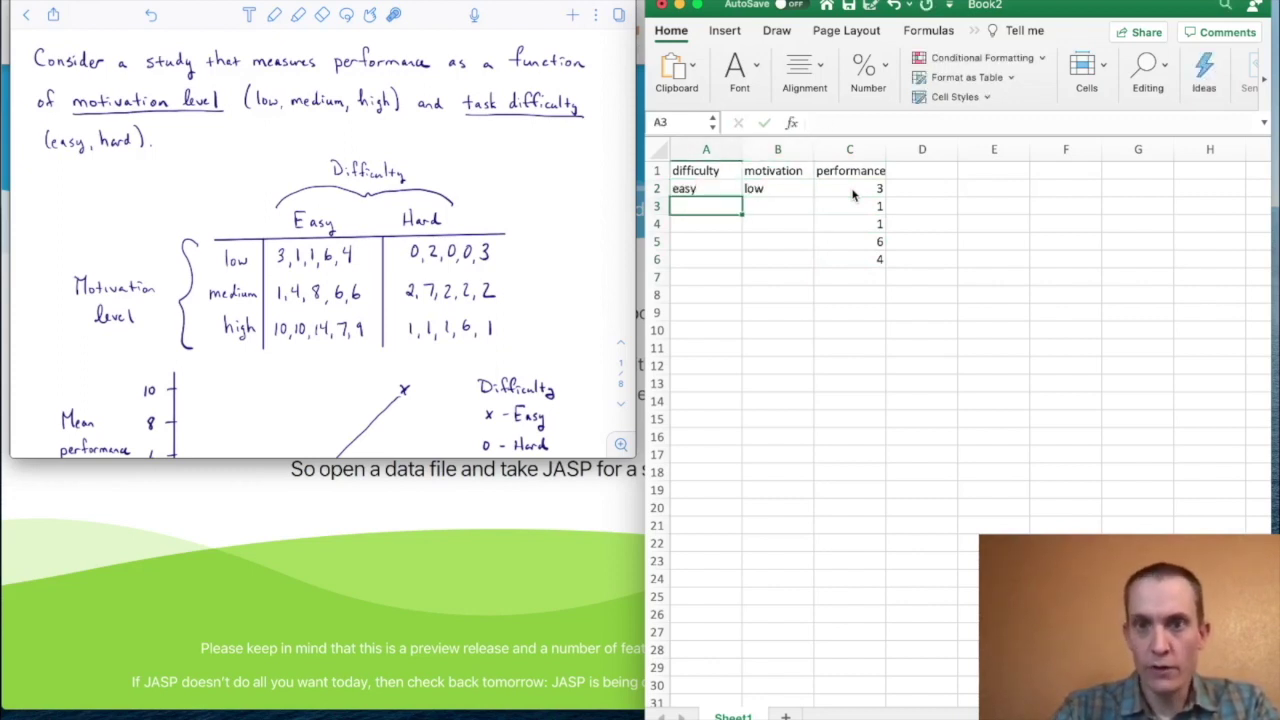
pyautogui.click(709, 190)
pyautogui.moveTo(709, 190); pyautogui.dragTo(777, 189)
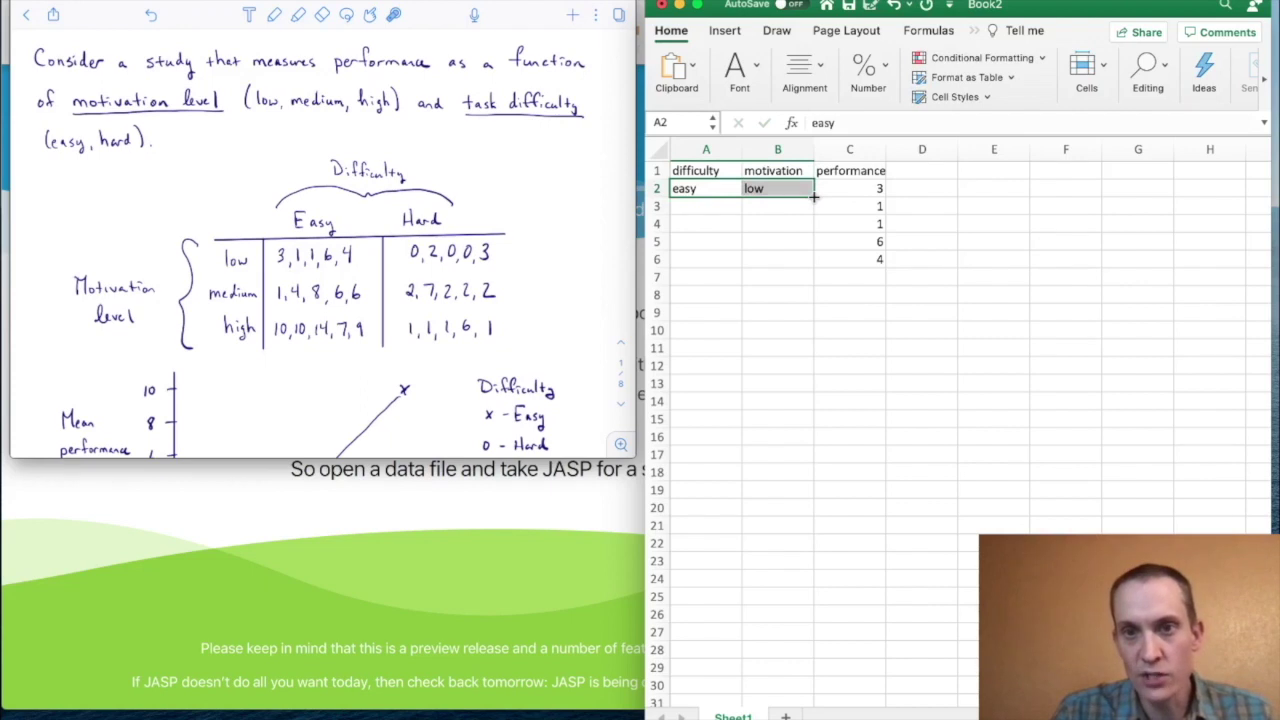
pyautogui.moveTo(814, 197); pyautogui.dragTo(814, 265)
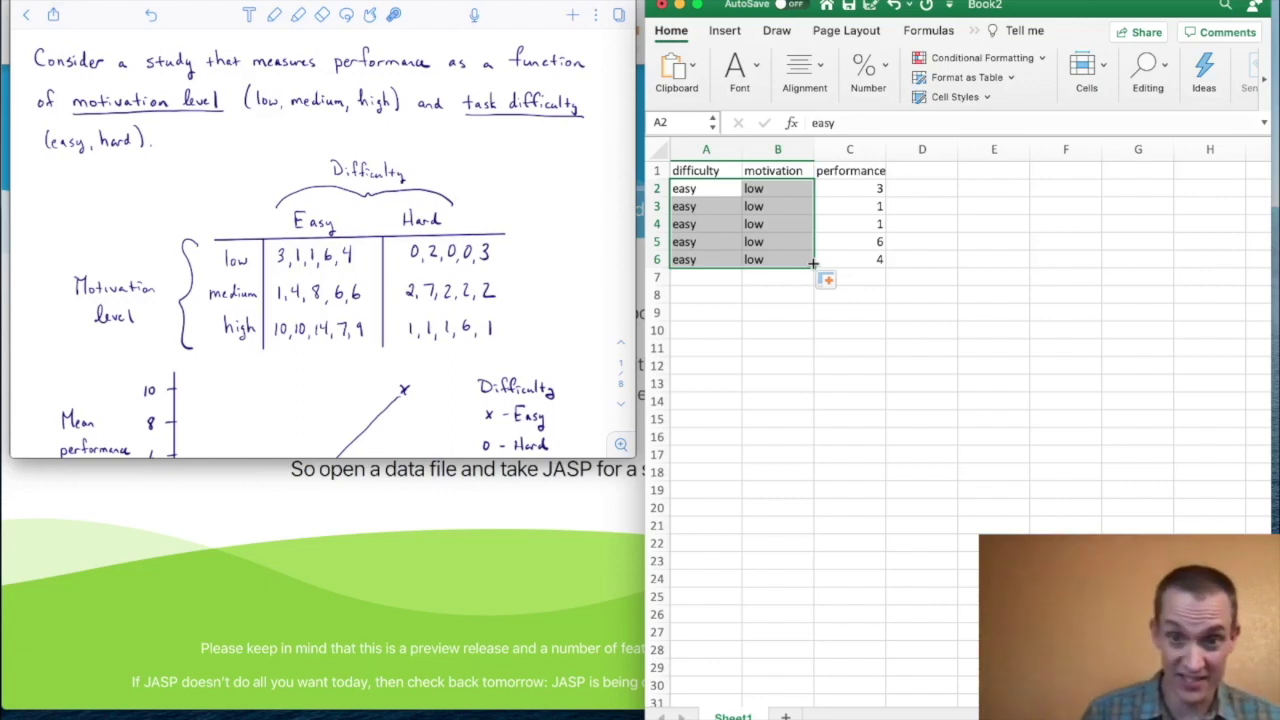
# - Enter the easy, medium-motivation performance scores 1, 4, 8, 6 and 6 in C7:C11
pyautogui.click(872, 279)
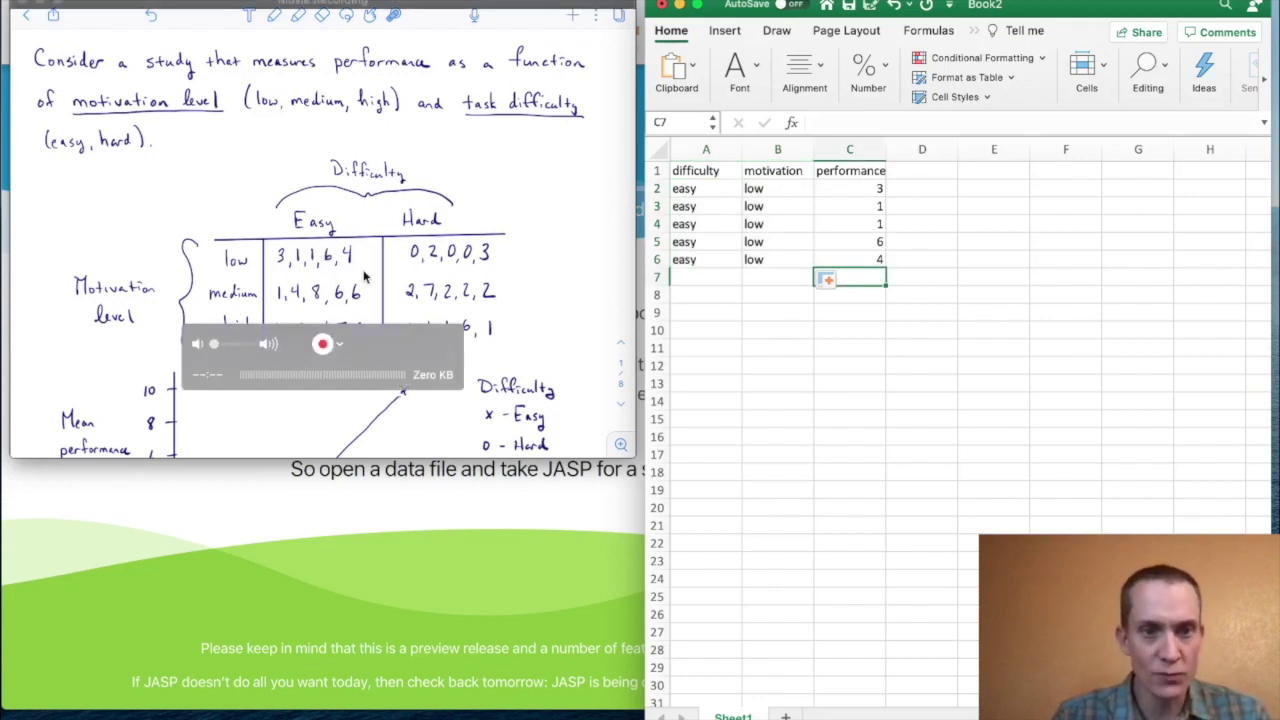
pyautogui.scroll(-5, 365, 278)
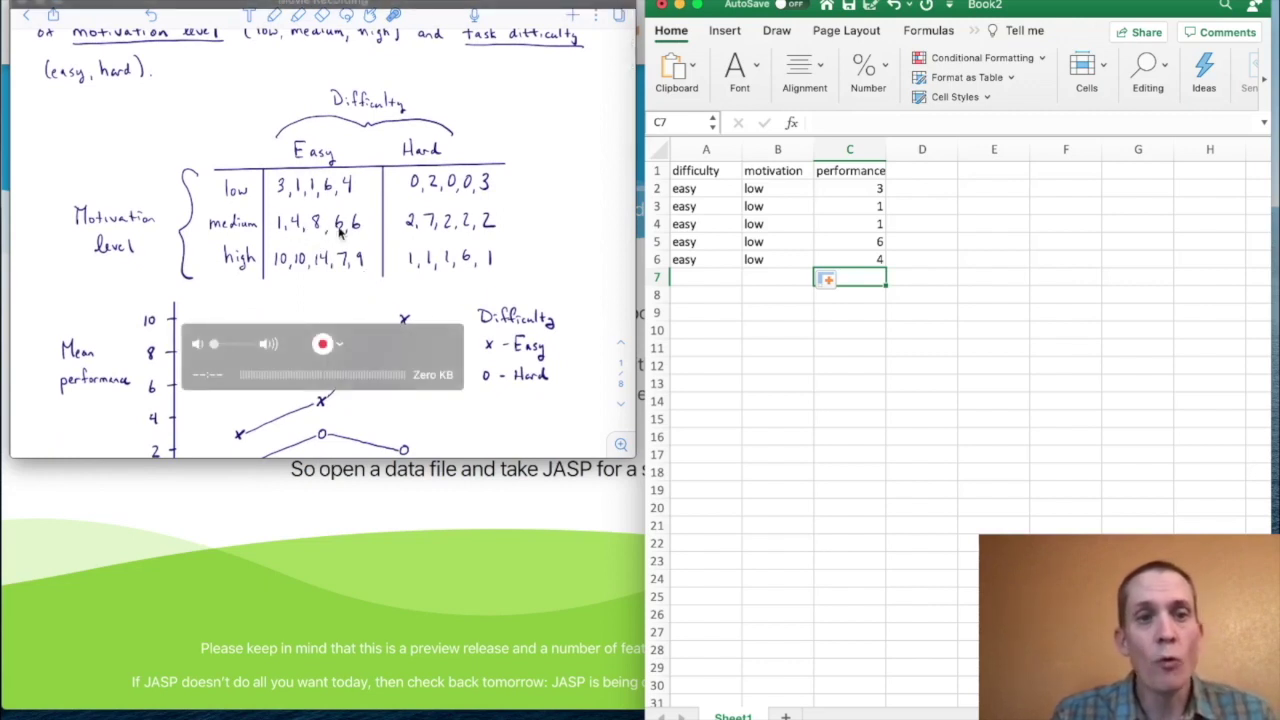
pyautogui.write('1')
pyautogui.press('Return')
pyautogui.write('4')
pyautogui.press('Return')
pyautogui.write('8')
pyautogui.press('Return')
pyautogui.write('6')
pyautogui.press('Return')
pyautogui.write('6')
pyautogui.press('Return')
# - Enter "easy" and "medium" in A7:B7 and fill both labels down through row 11
pyautogui.click(679, 274)
pyautogui.write('Easy')
pyautogui.press('Tab')
pyautogui.write('medium')
pyautogui.press('Return')
pyautogui.click(683, 278)
pyautogui.moveTo(683, 278); pyautogui.dragTo(817, 356)
# - Enter the easy, high-motivation performance scores 10, 10, 14, 7 and 9 in C12:C16
pyautogui.click(856, 369)
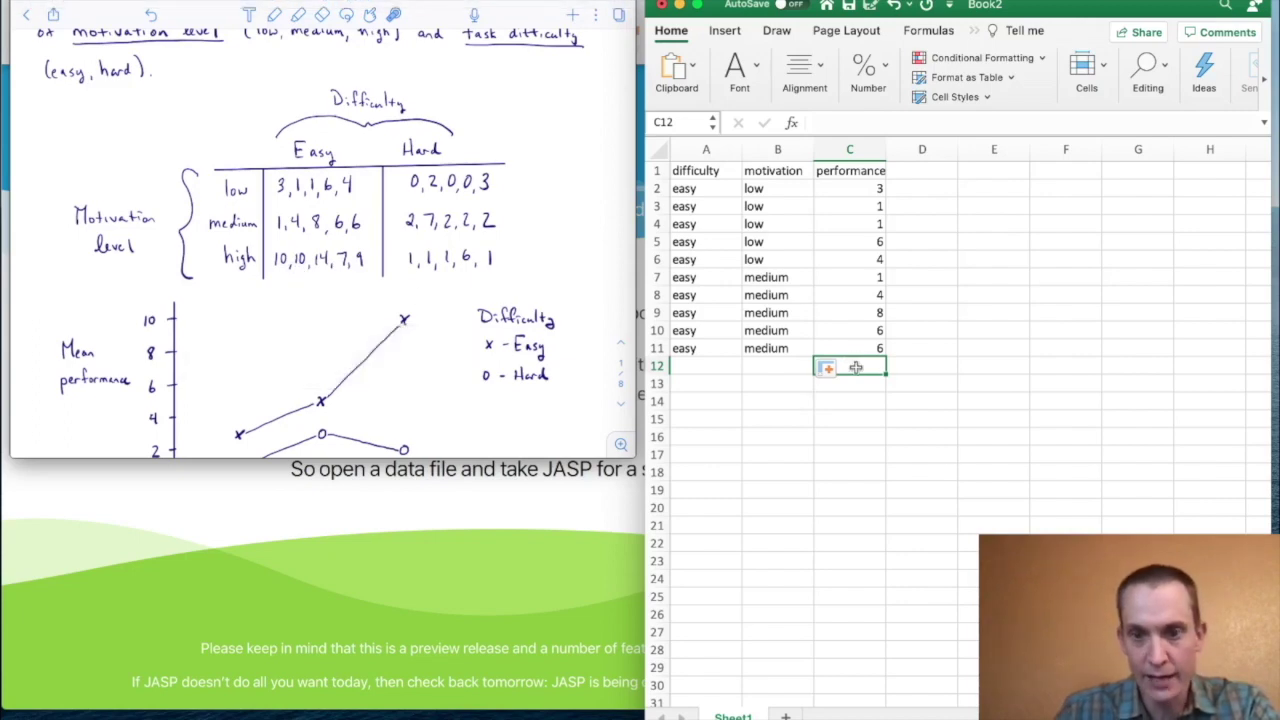
pyautogui.write('10')
pyautogui.press('Return')
pyautogui.write('10')
pyautogui.press('Return')
pyautogui.write('14')
pyautogui.press('Return')
pyautogui.write('7')
pyautogui.press('Return')
pyautogui.write('9')
# - Enter "easy" and "high" in A12:B12 and fill both labels down through row 16
pyautogui.click(705, 366)
pyautogui.write('easy')
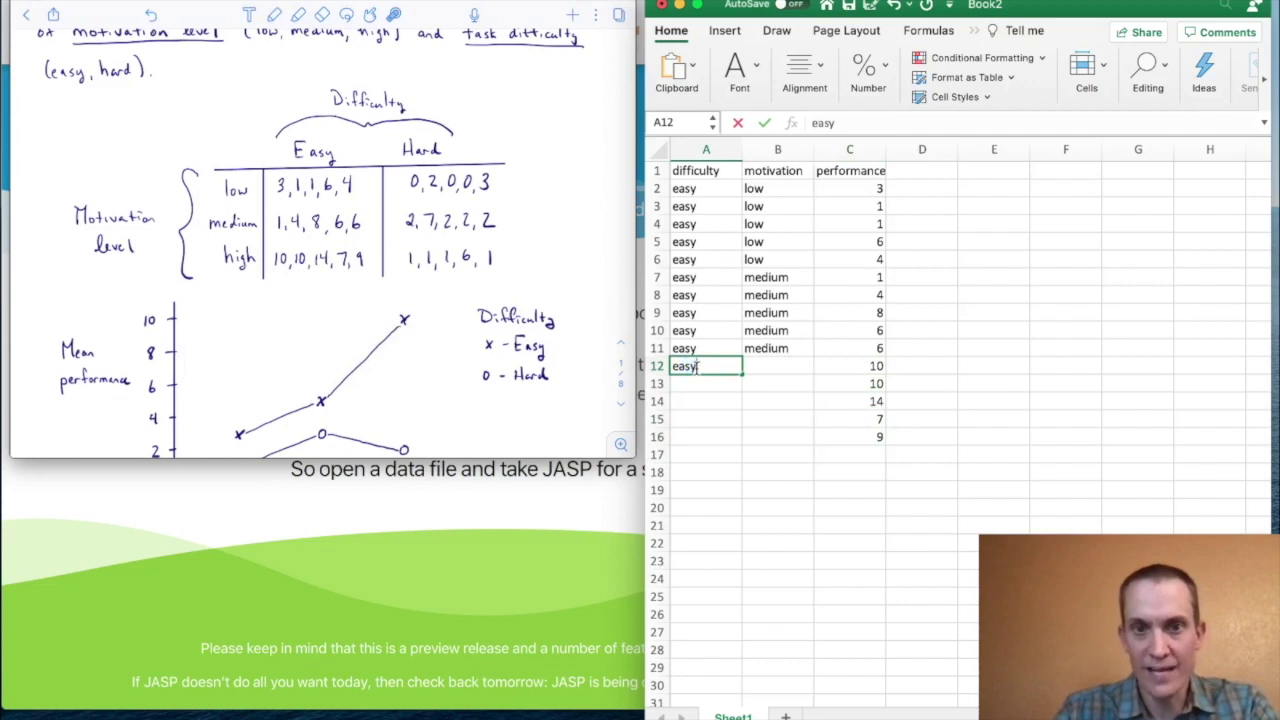
pyautogui.press('Tab')
pyautogui.write('high')
pyautogui.press('Return')
pyautogui.moveTo(722, 367); pyautogui.dragTo(808, 370)
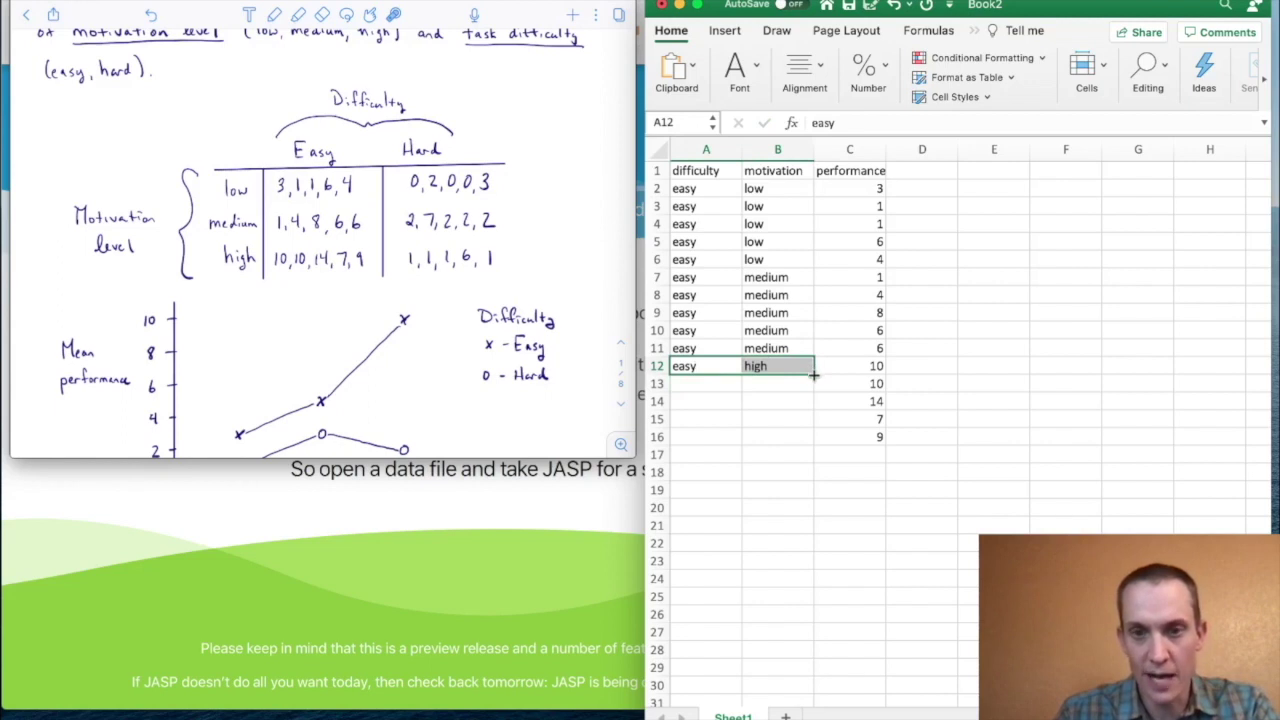
pyautogui.moveTo(814, 374); pyautogui.dragTo(823, 449)
# - Enter the hard, low-motivation performance scores 0, 2, 0, 0 and 3 in C17:C21
pyautogui.click(861, 473)
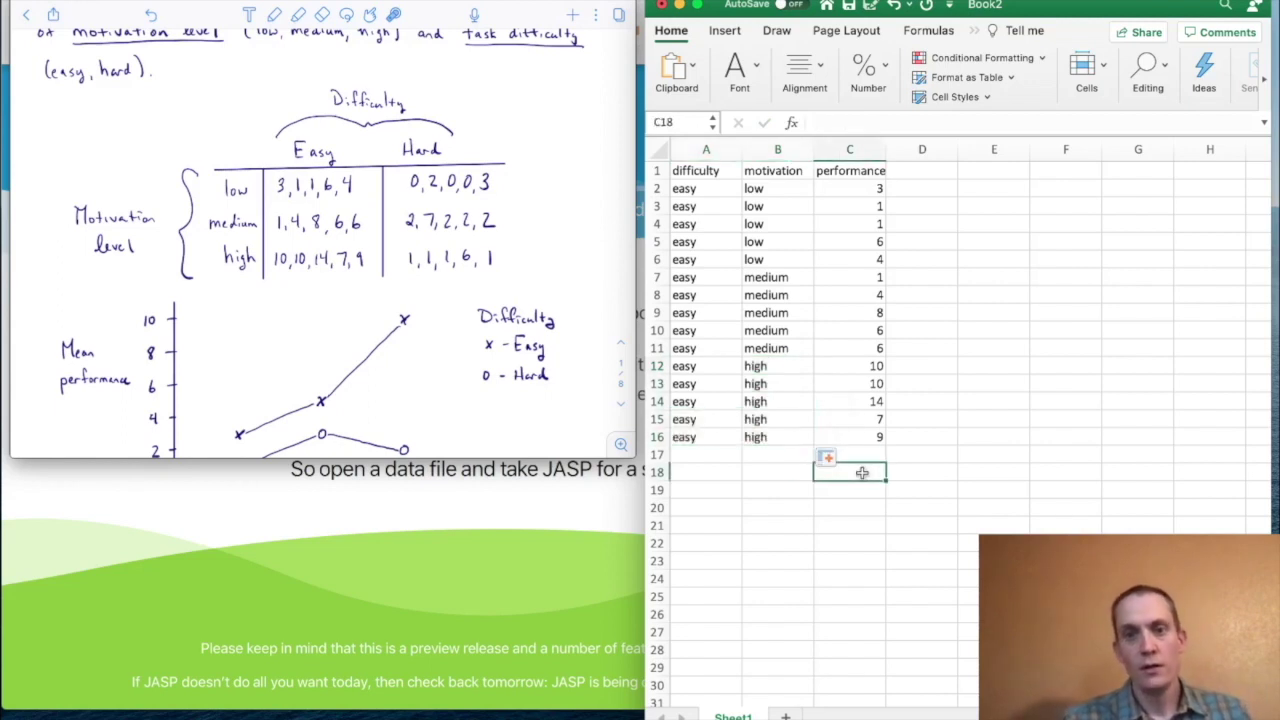
pyautogui.moveTo(494, 242)
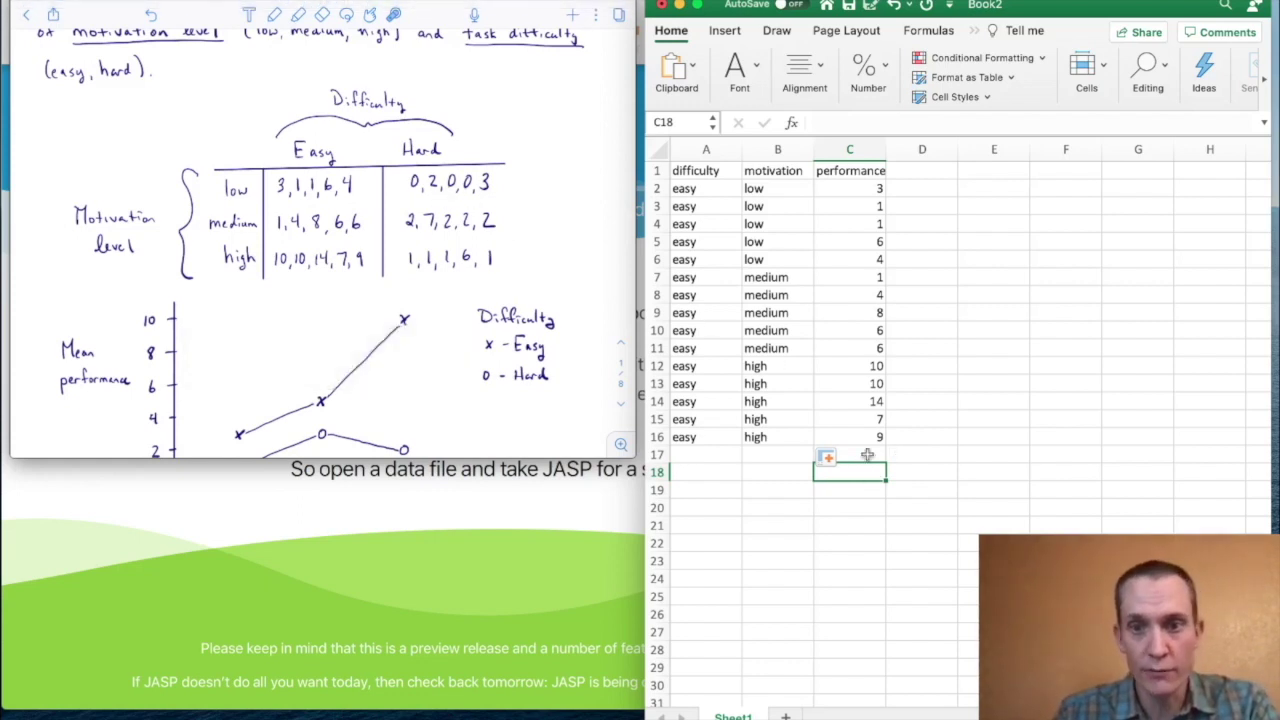
pyautogui.click(867, 455)
pyautogui.write('0 2 0 0 3')
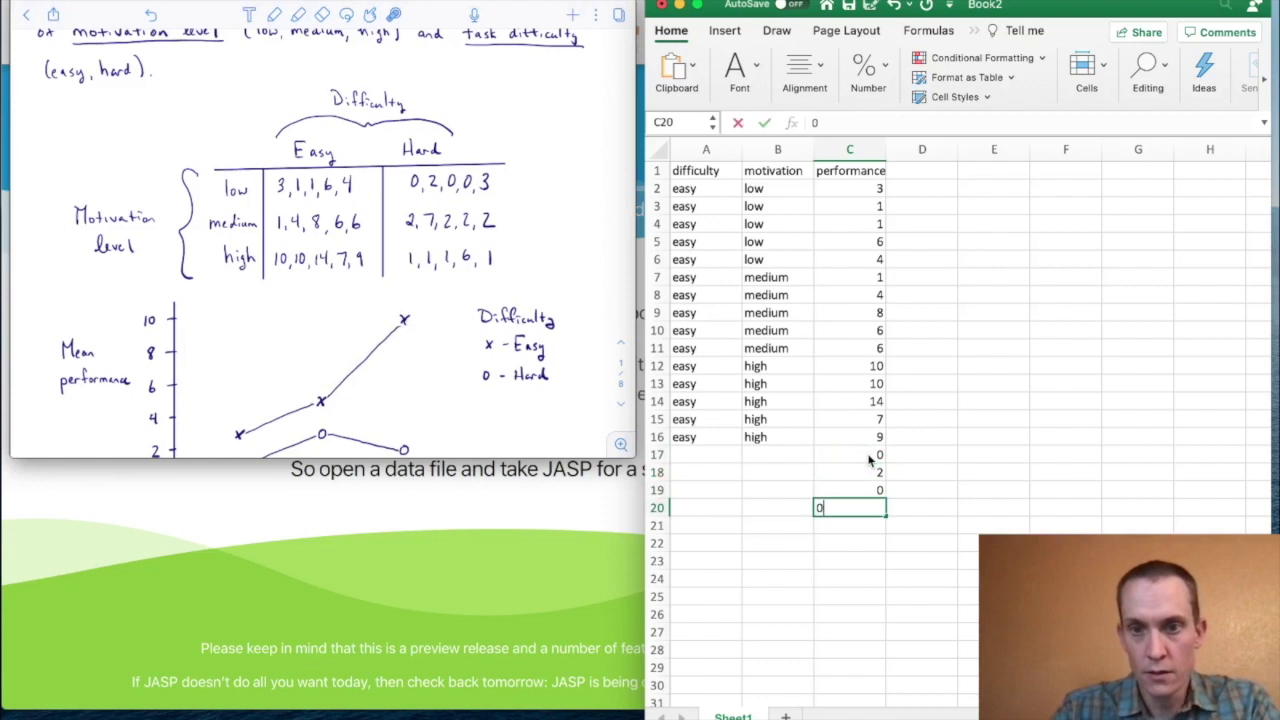
# - Enter "hard" and "low" in A17:B17 and fill both labels down through row 21
pyautogui.click(706, 454)
pyautogui.write('hard')
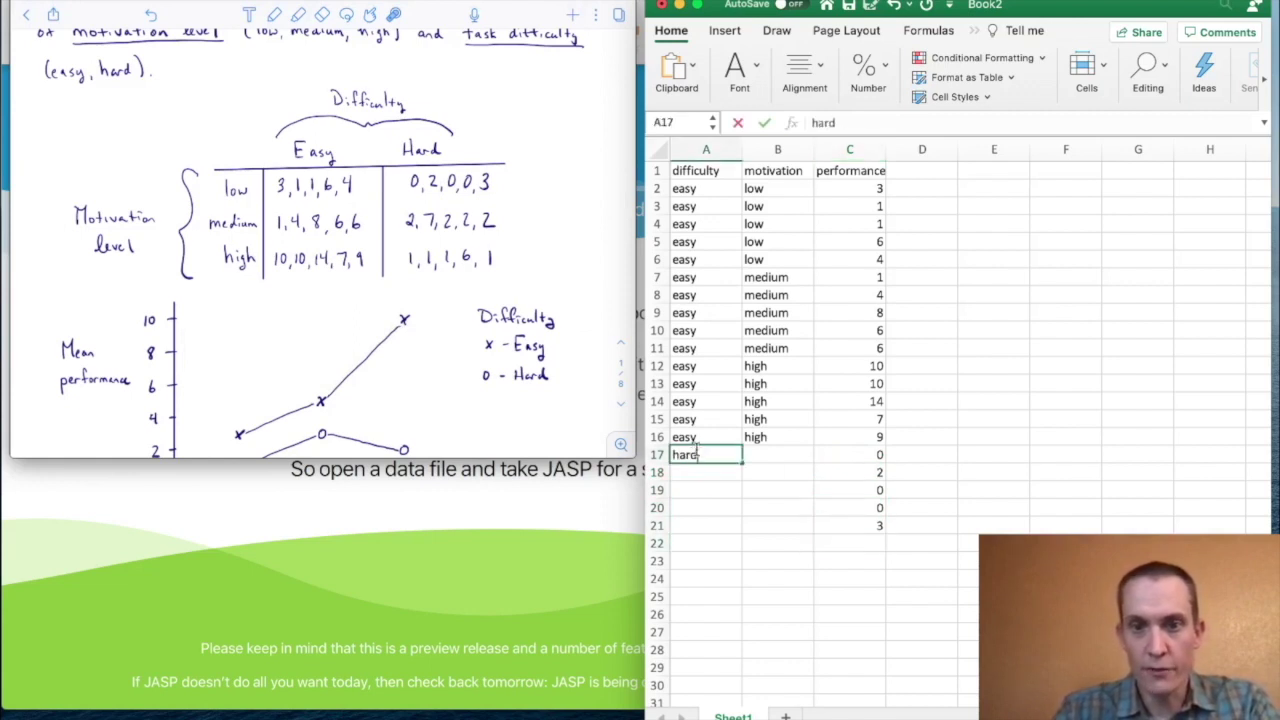
pyautogui.press('Tab')
pyautogui.write('low')
pyautogui.press('Return')
pyautogui.moveTo(697, 452); pyautogui.dragTo(812, 534)
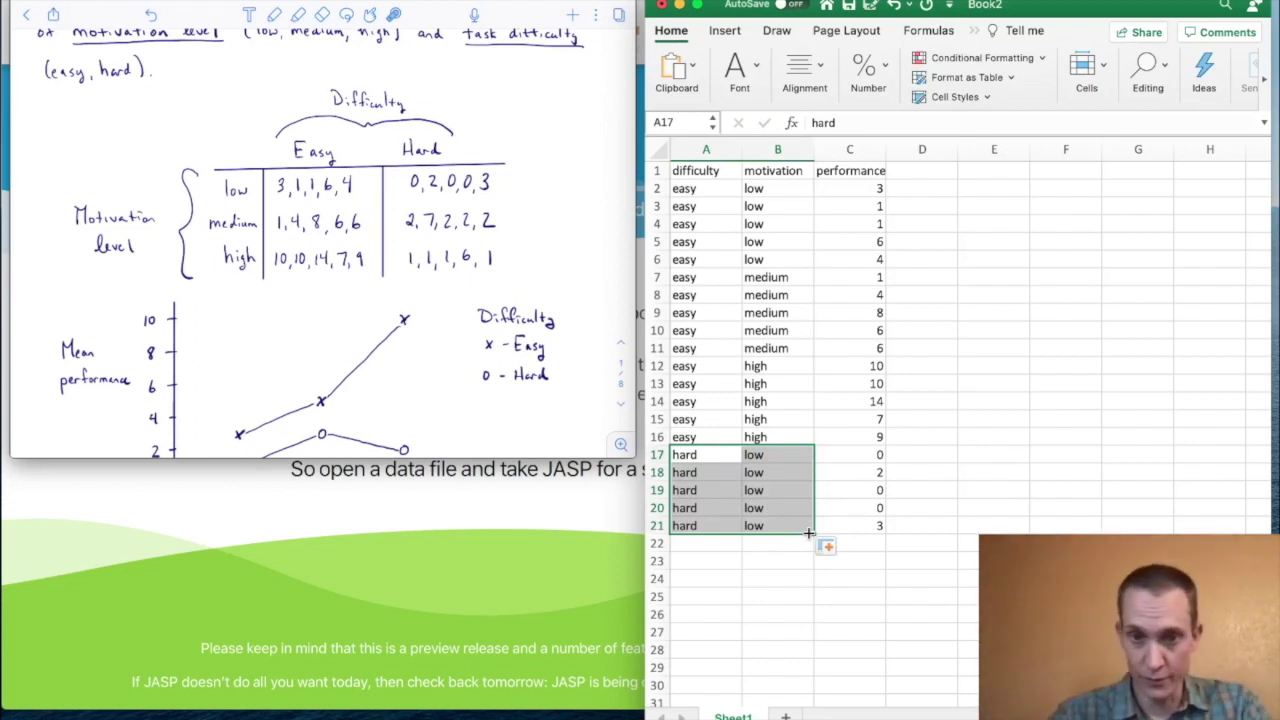
# - Enter the scores 2, 7, 2, 2 and 2 in C22:C26 and label those rows "hard" and "medium" in A22:B26
pyautogui.click(869, 545)
pyautogui.write('2 7 2 2 2')
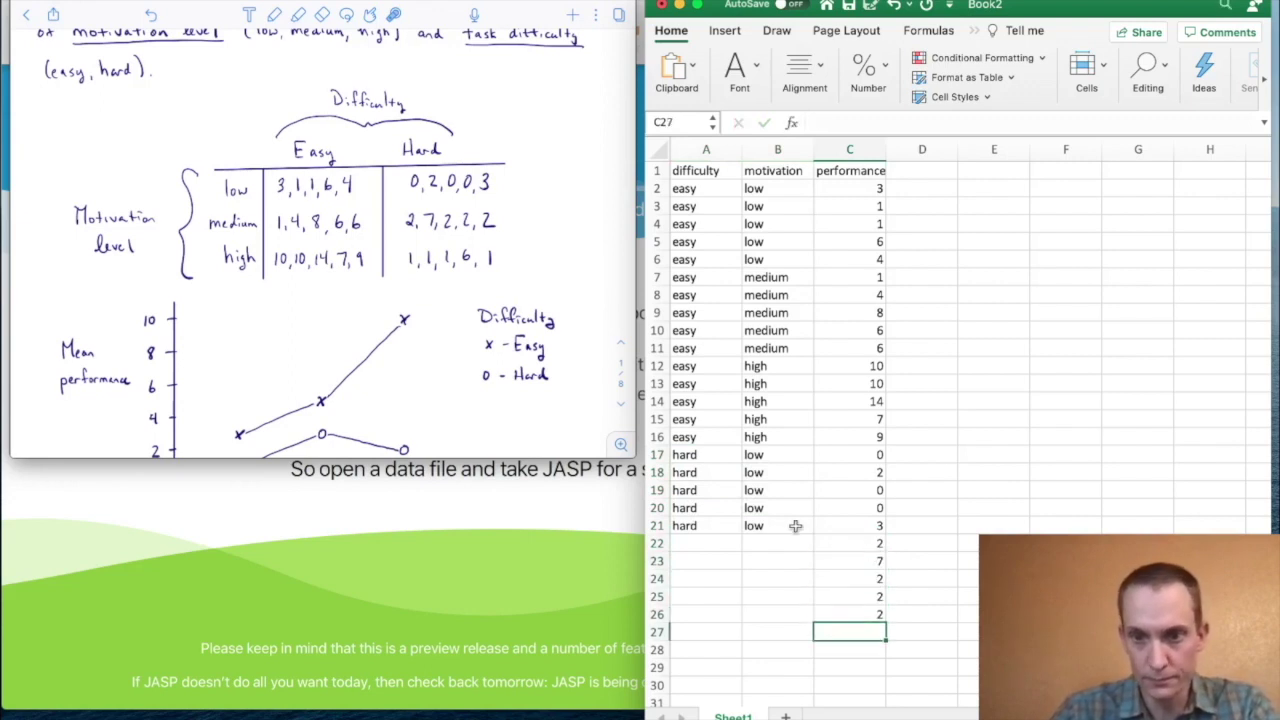
pyautogui.click(710, 543)
pyautogui.write('hard')
pyautogui.press('Tab')
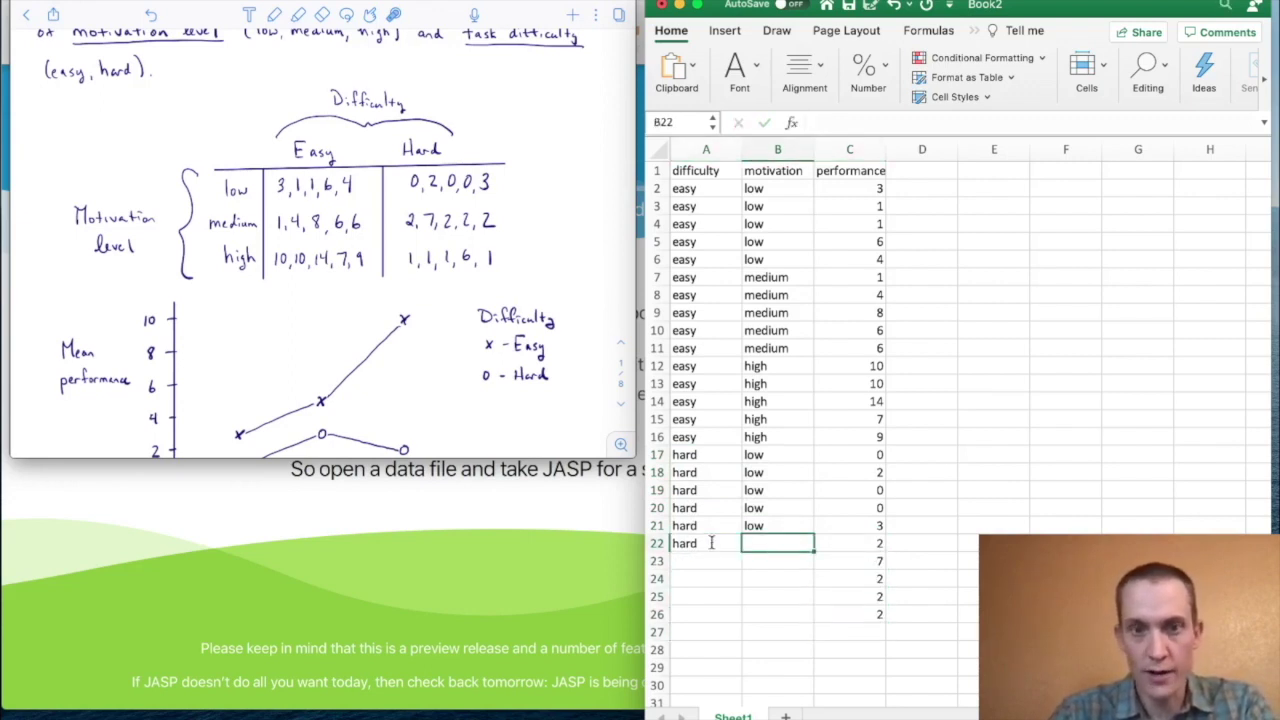
pyautogui.write('medium')
pyautogui.press('Return')
pyautogui.moveTo(716, 543); pyautogui.dragTo(816, 618)
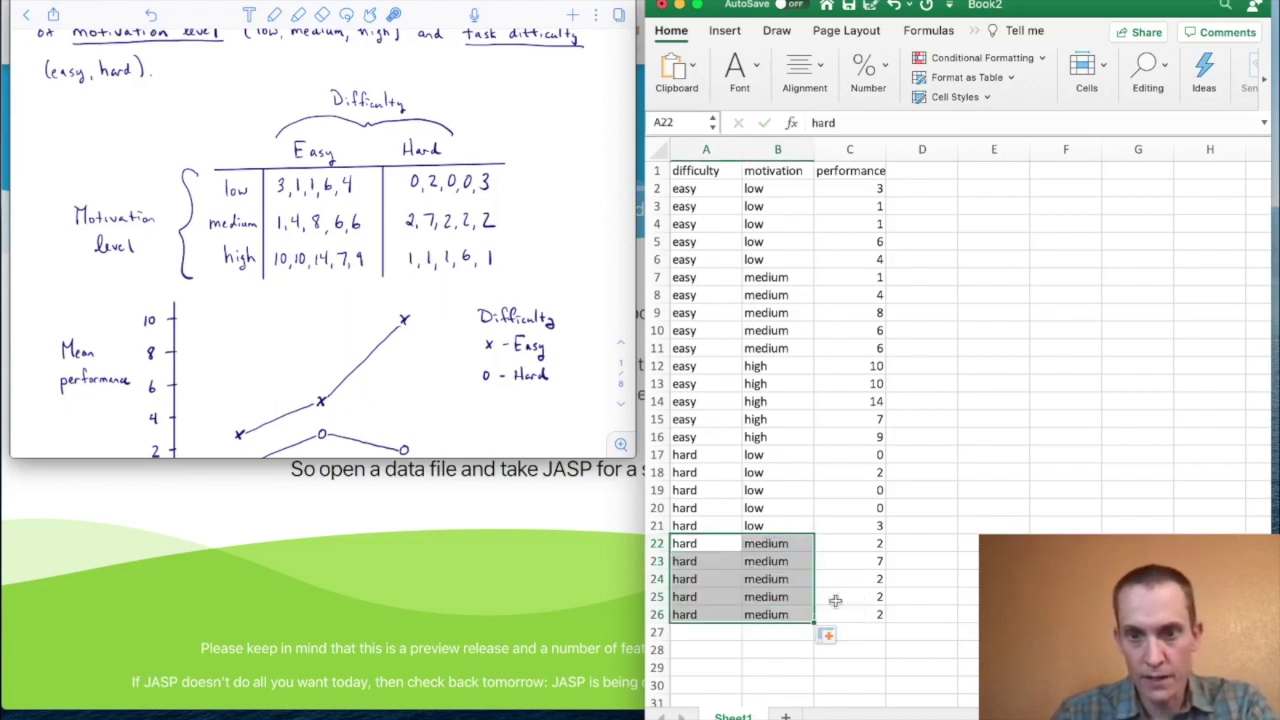
# - Enter the hard, high-motivation performance scores 1, 1, 1, 6 and 1 in C27:C31
pyautogui.scroll(-3, 879, 564)
pyautogui.click(850, 502)
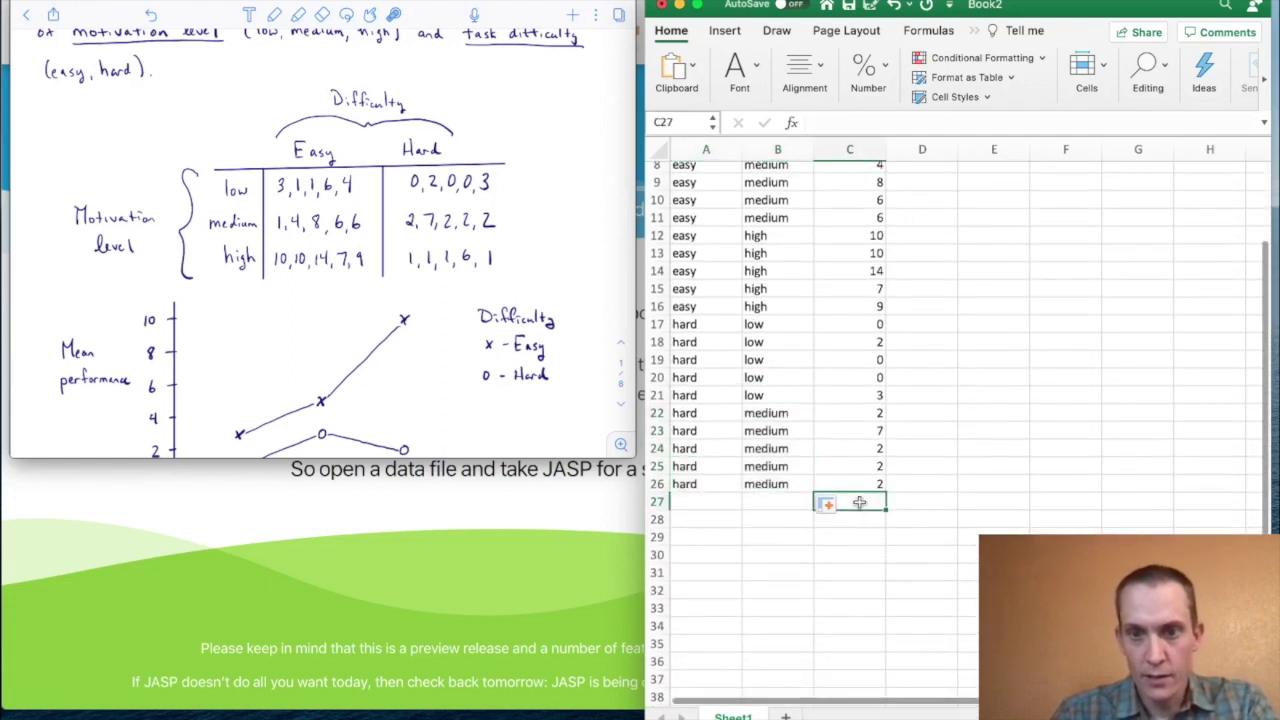
pyautogui.write('1')
pyautogui.press('Return')
pyautogui.write('1')
pyautogui.press('Return')
pyautogui.write('1')
pyautogui.press('Return')
pyautogui.write('6')
pyautogui.press('Return')
pyautogui.write('1')
pyautogui.press('Return')
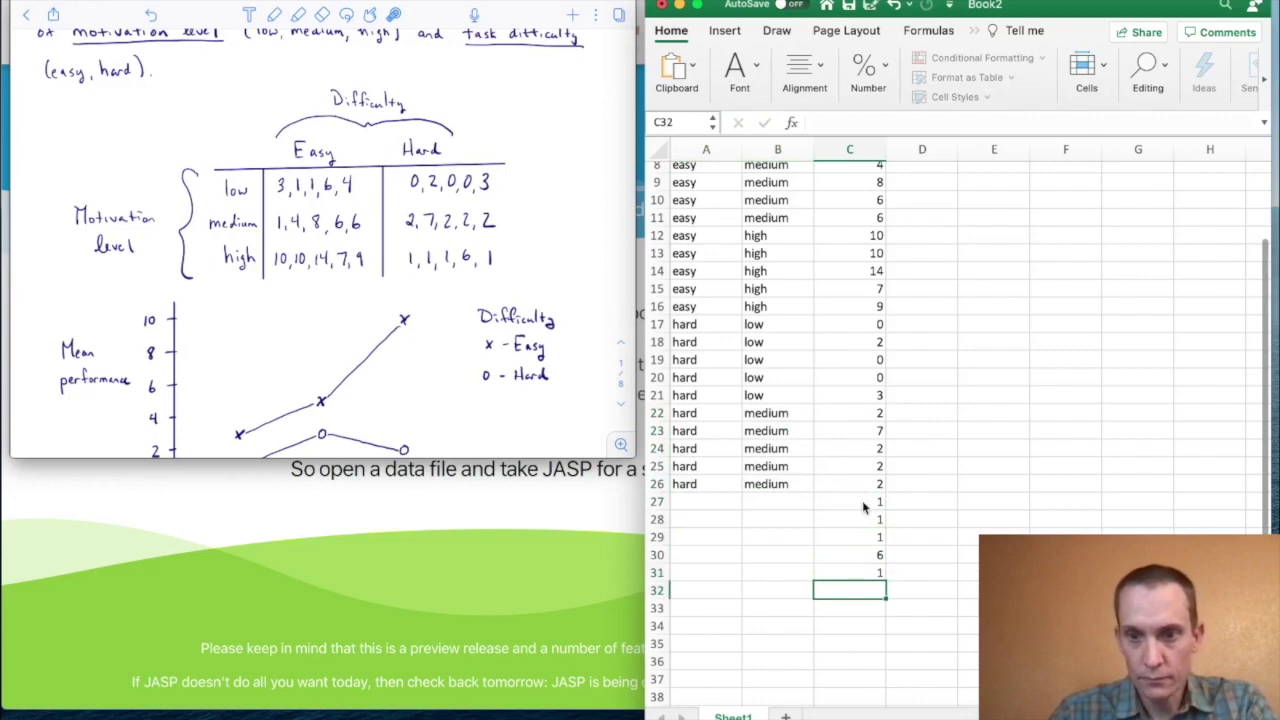
# - Enter "hard" and "high" in A27:B27 and fill both labels down through row 31
pyautogui.click(701, 498)
pyautogui.write('hard')
pyautogui.press('Tab')
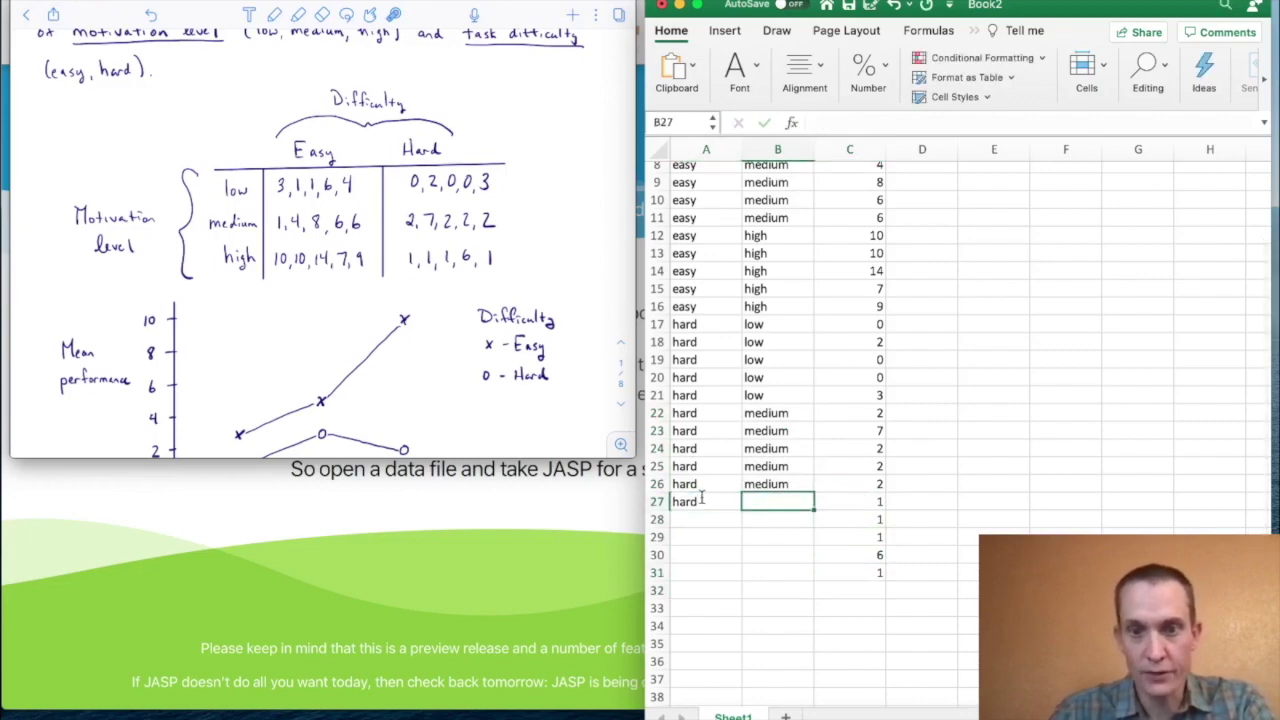
pyautogui.write('high')
pyautogui.press('Return')
pyautogui.moveTo(701, 499); pyautogui.dragTo(814, 576)
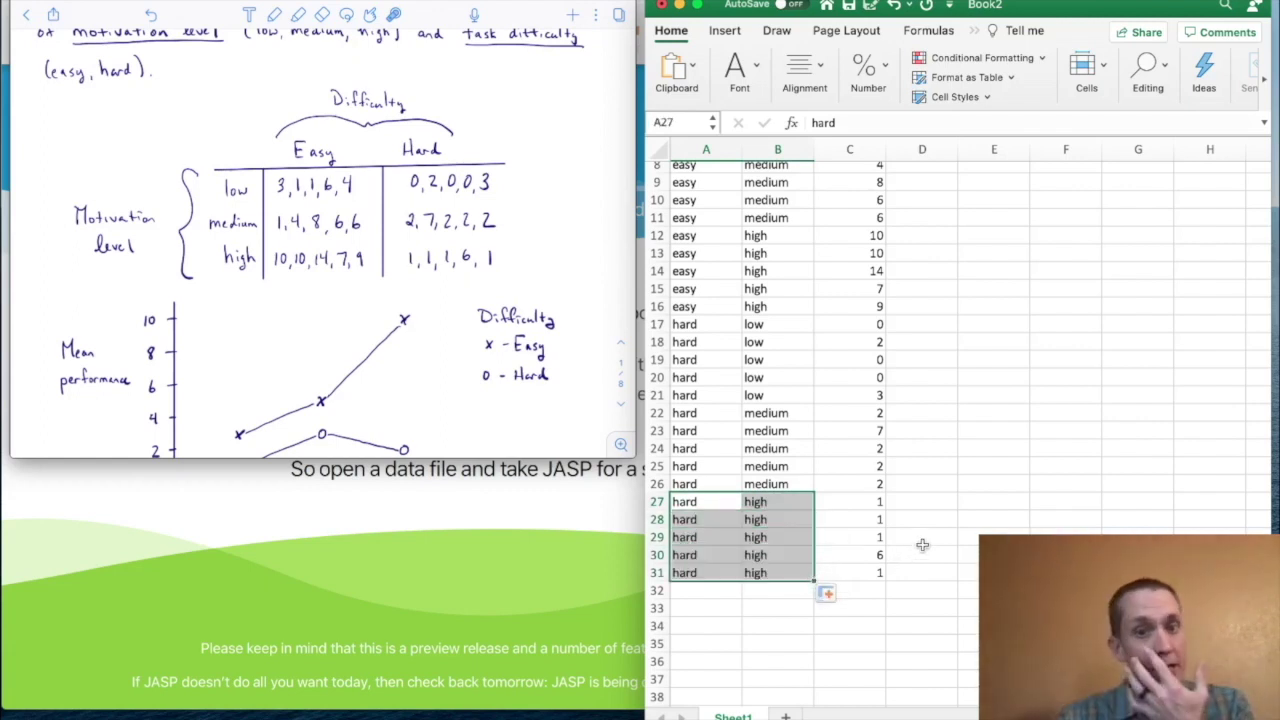
pyautogui.click(905, 523)
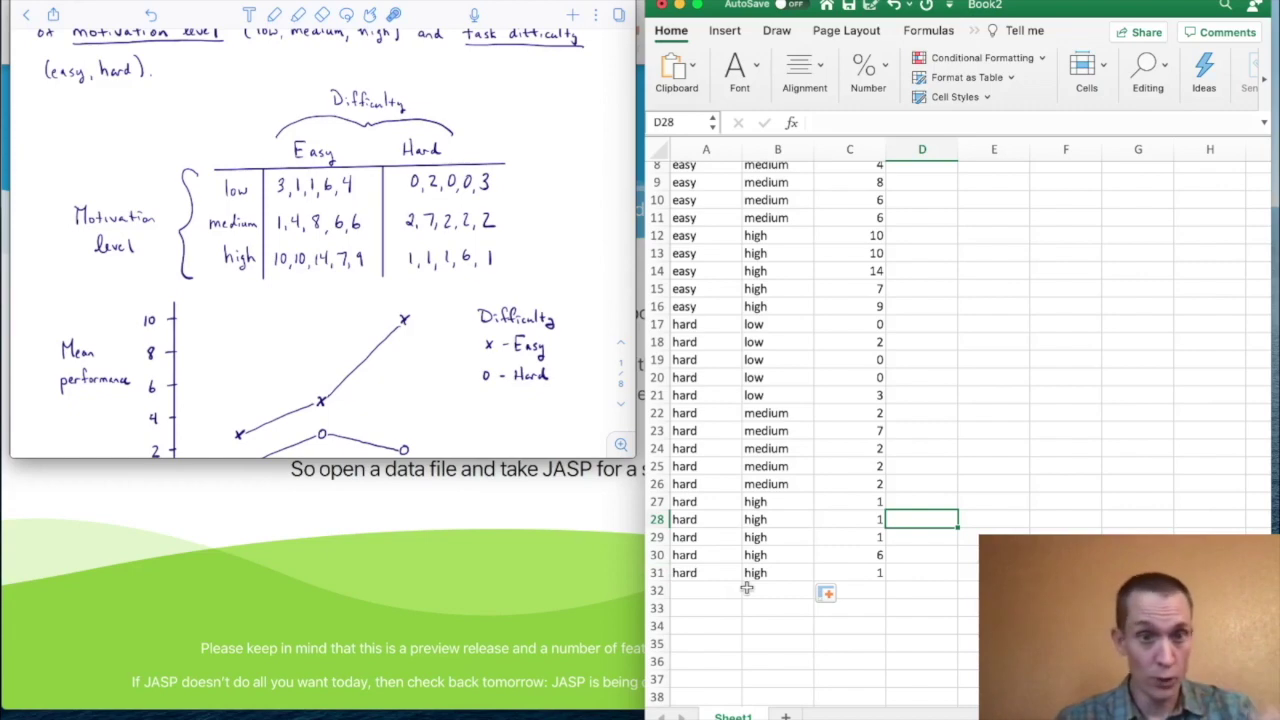
# - Save the workbook to the Desktop as example1 in CSV UTF-8 (Comma delimited) format
pyautogui.scroll(1, 969, 460)
pyautogui.scroll(3, 969, 460)
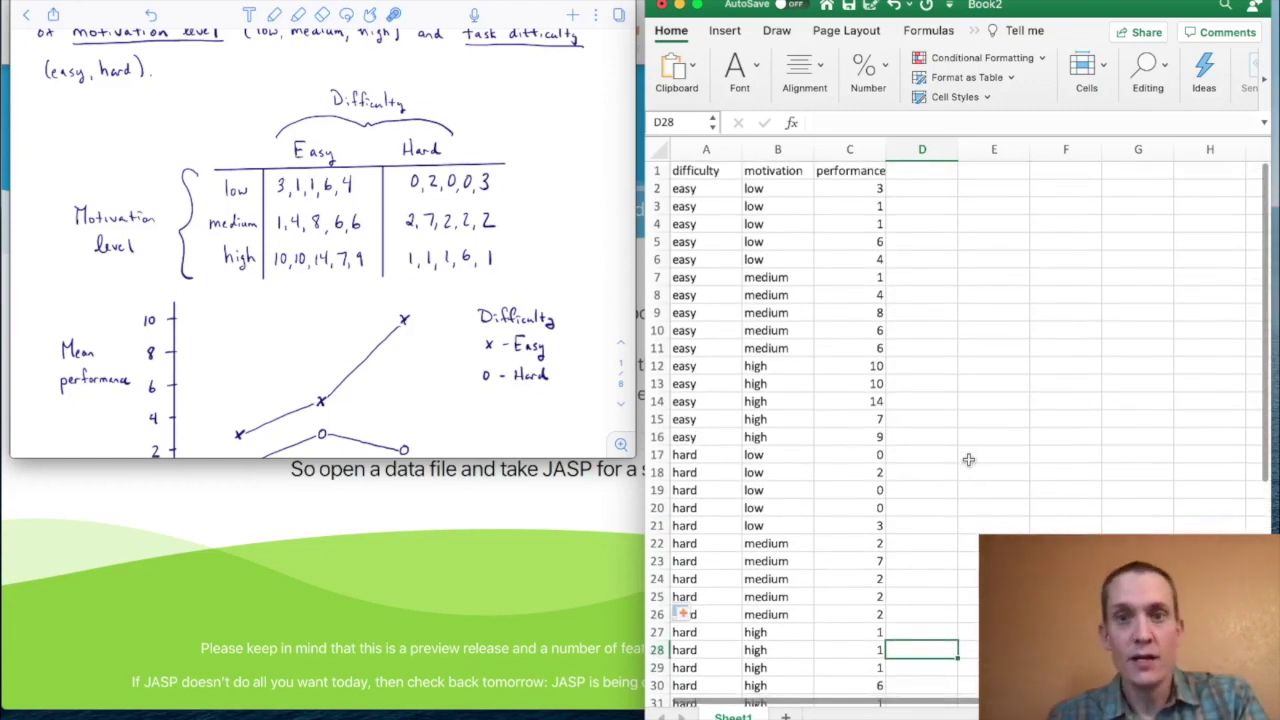
pyautogui.press('super+s')
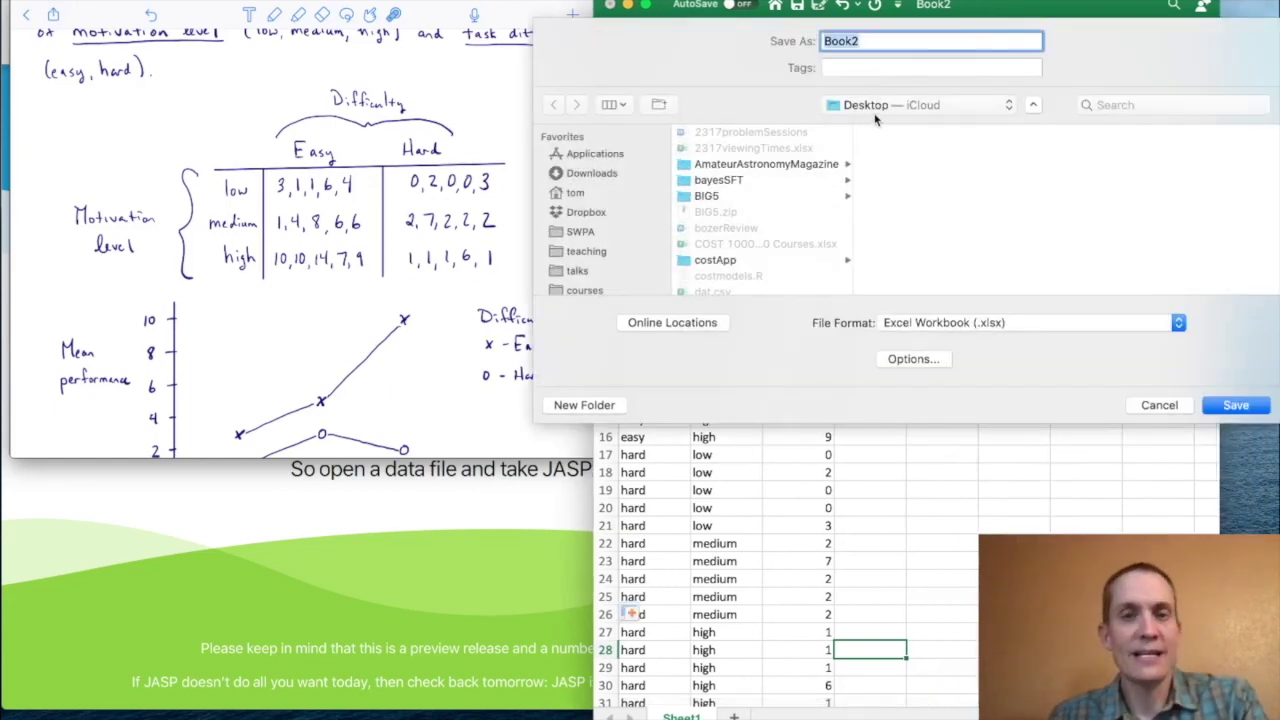
pyautogui.write('exampe')
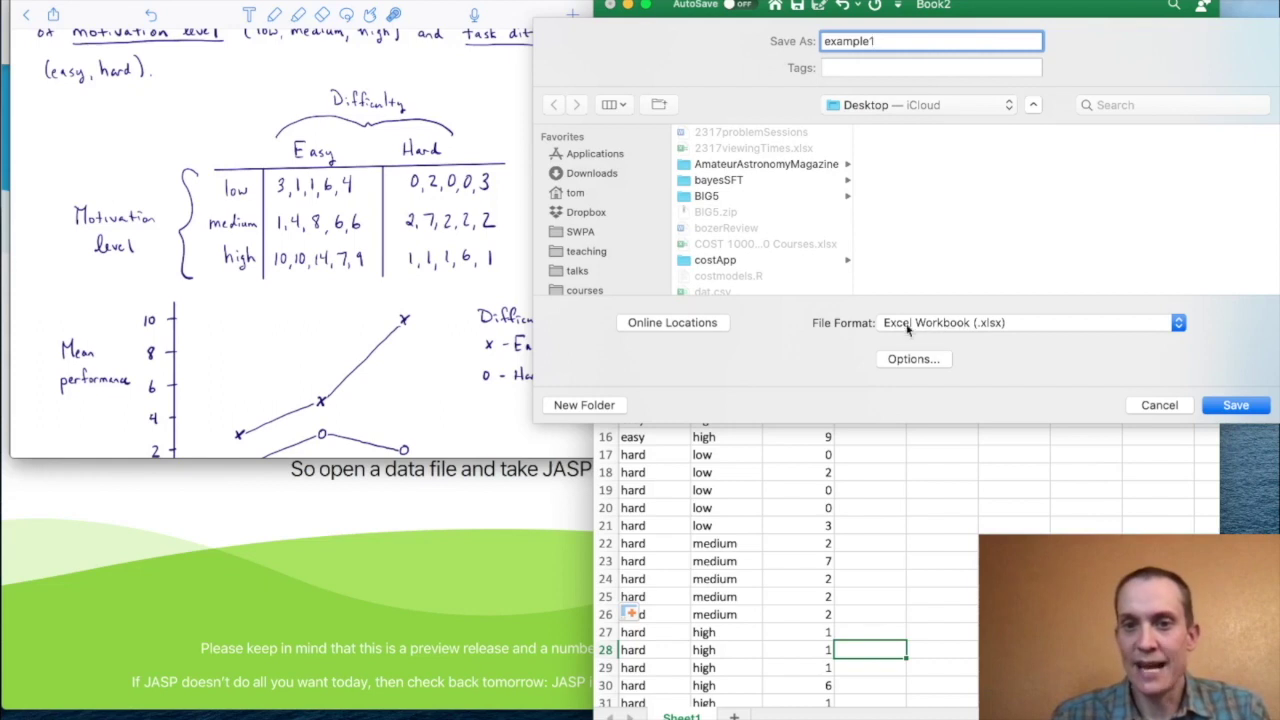
pyautogui.click(944, 324)
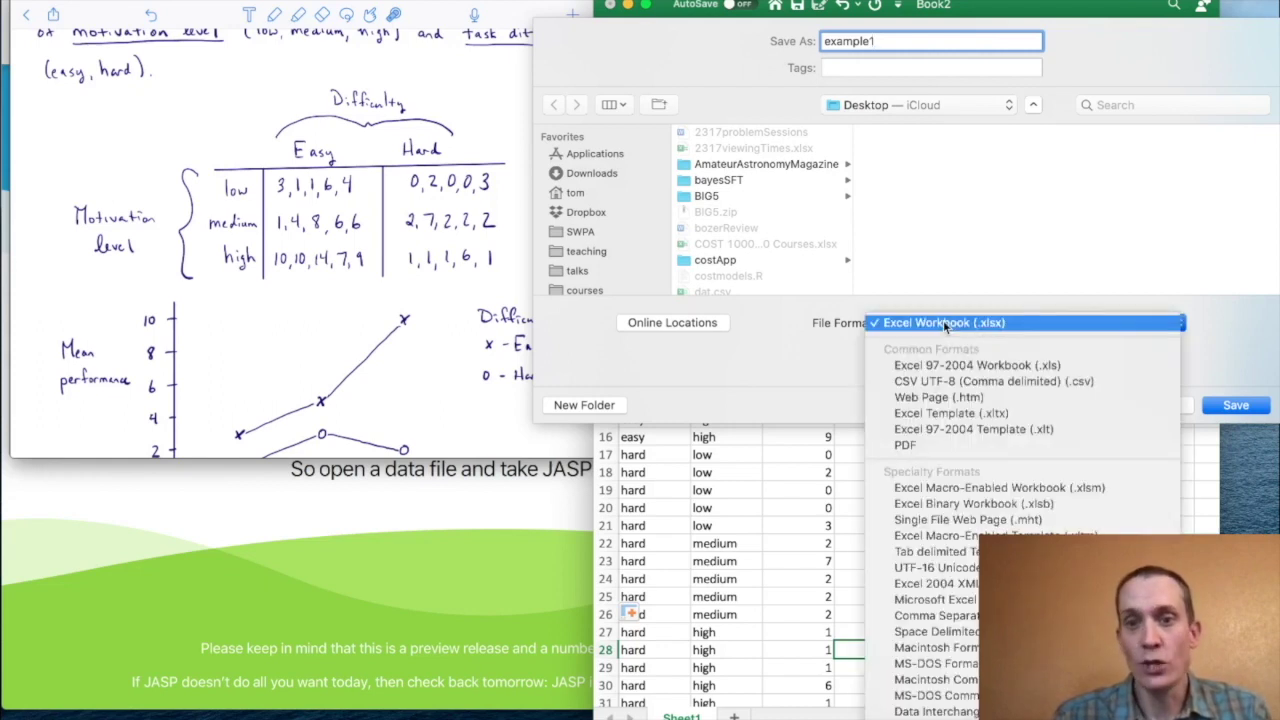
pyautogui.click(1010, 382)
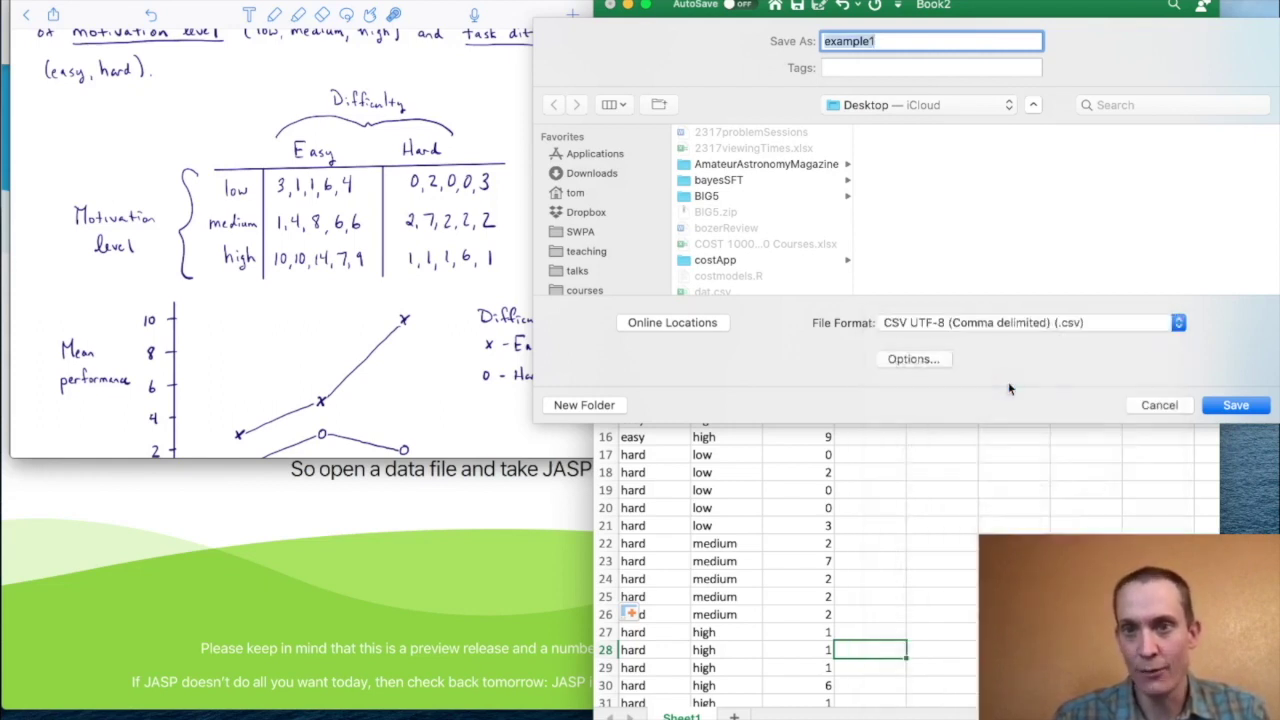
pyautogui.click(1258, 407)
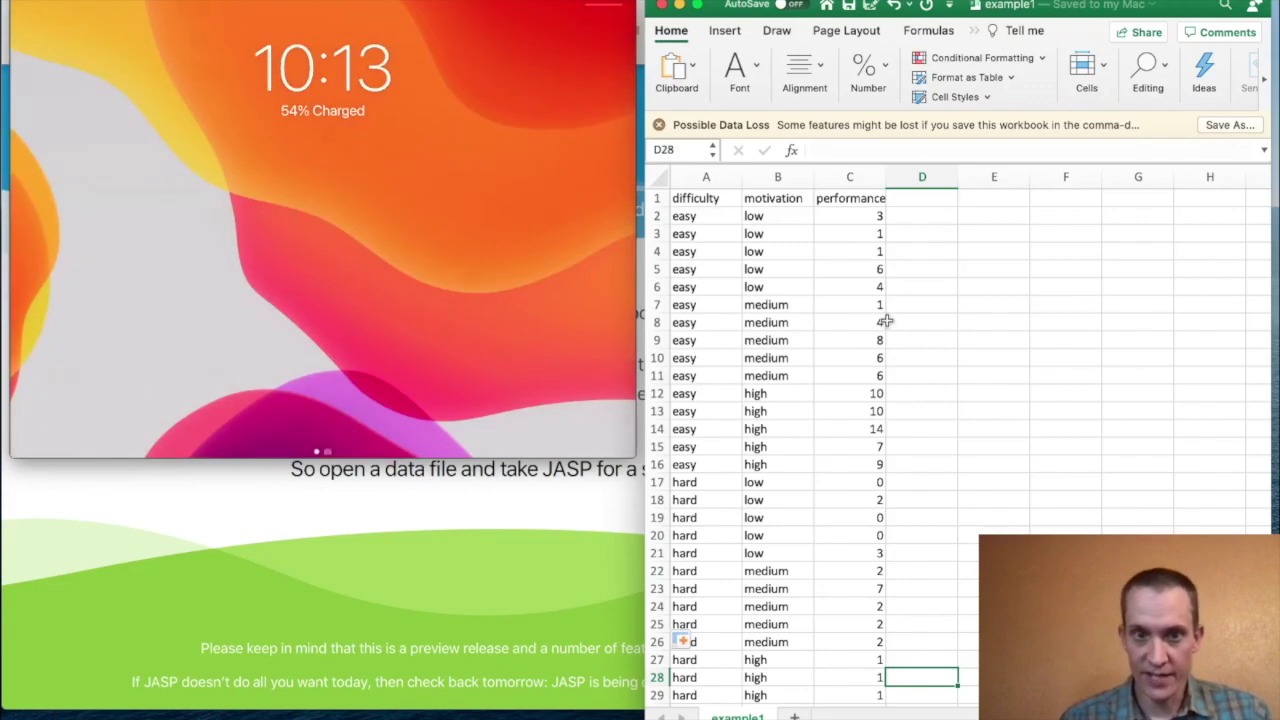
# - Close the example1 workbook and return to JASP
pyautogui.scroll(-1, 886, 320)
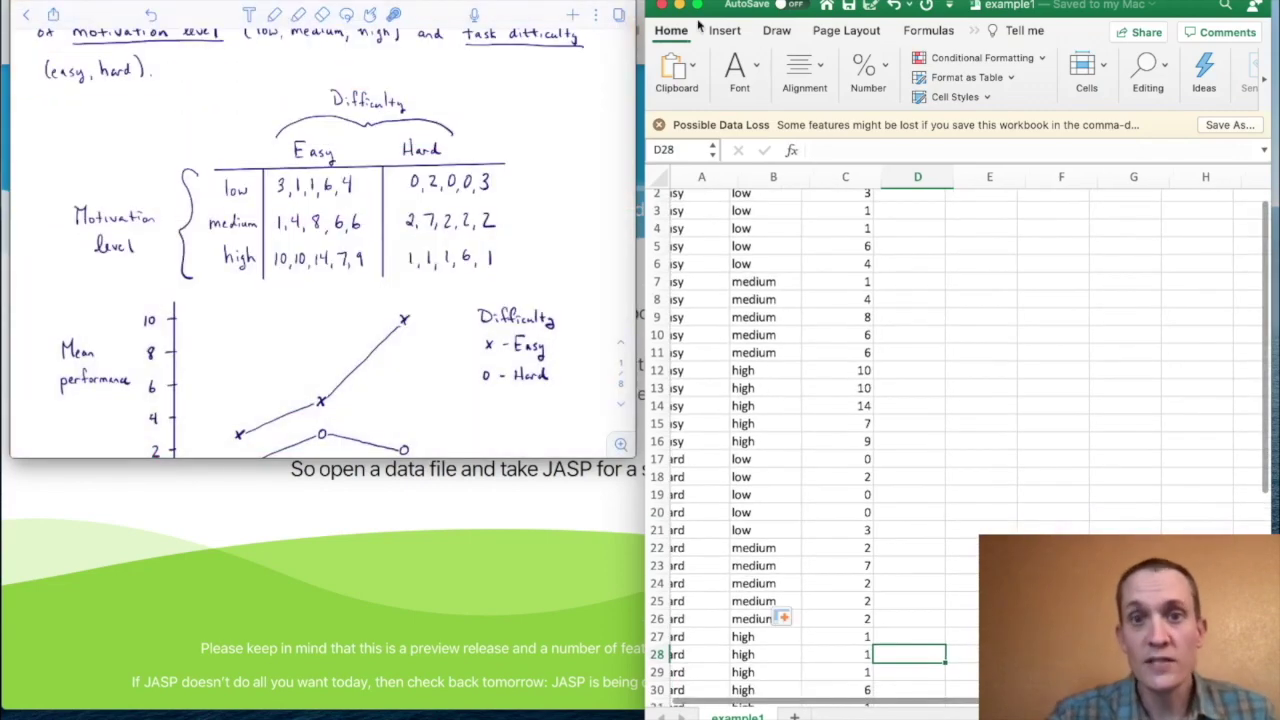
pyautogui.click(663, 6)
pyautogui.click(782, 150)
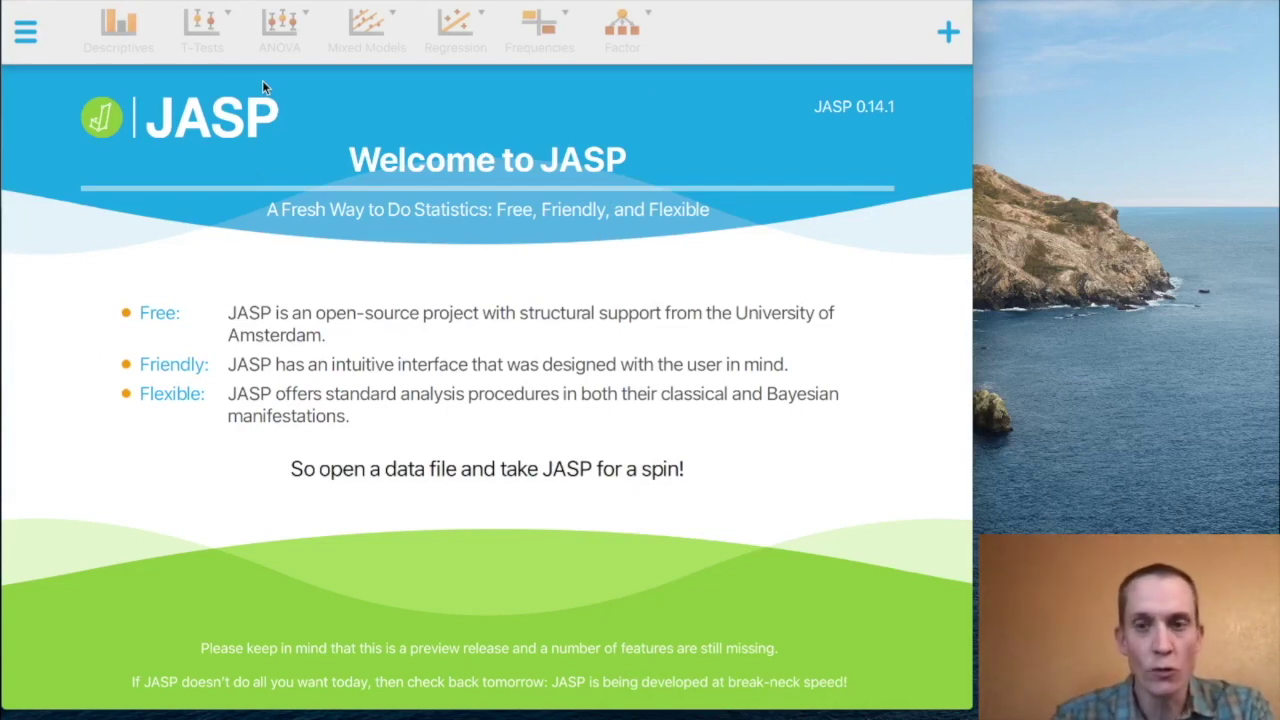
# - Open the data file example1.csv from the computer's Desktop folder in JASP
pyautogui.click(27, 34)
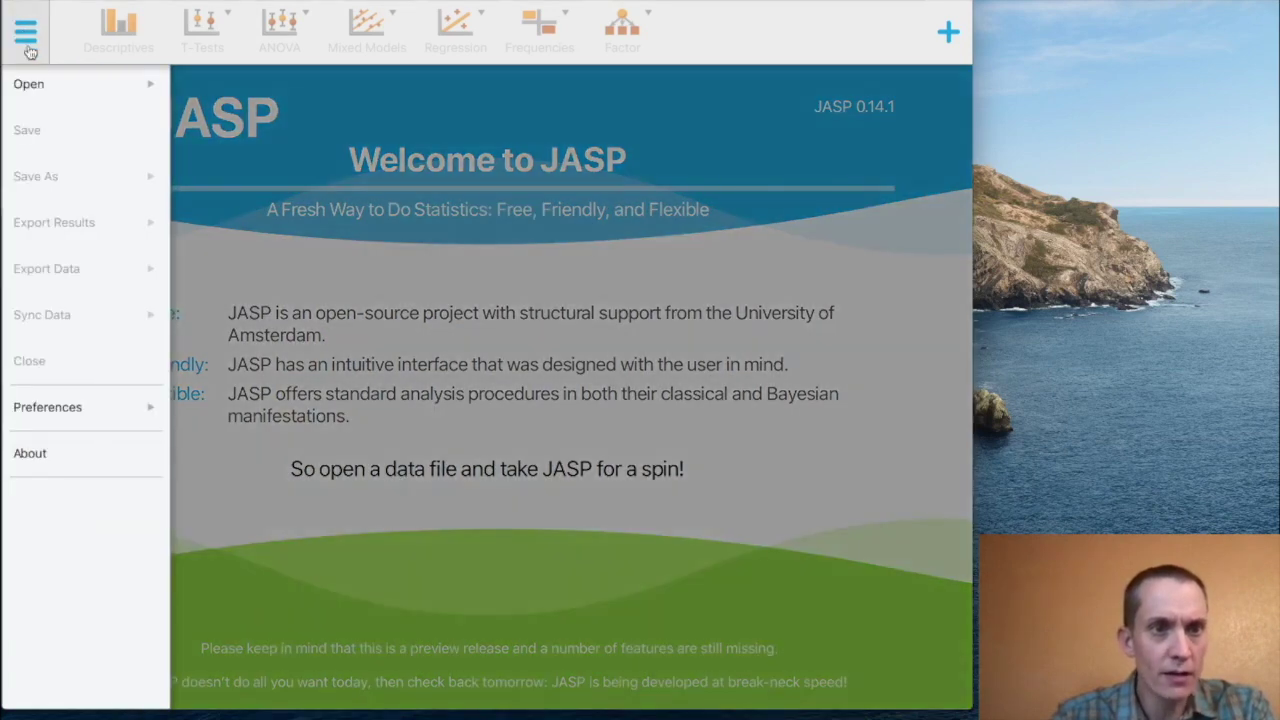
pyautogui.click(34, 86)
pyautogui.click(218, 98)
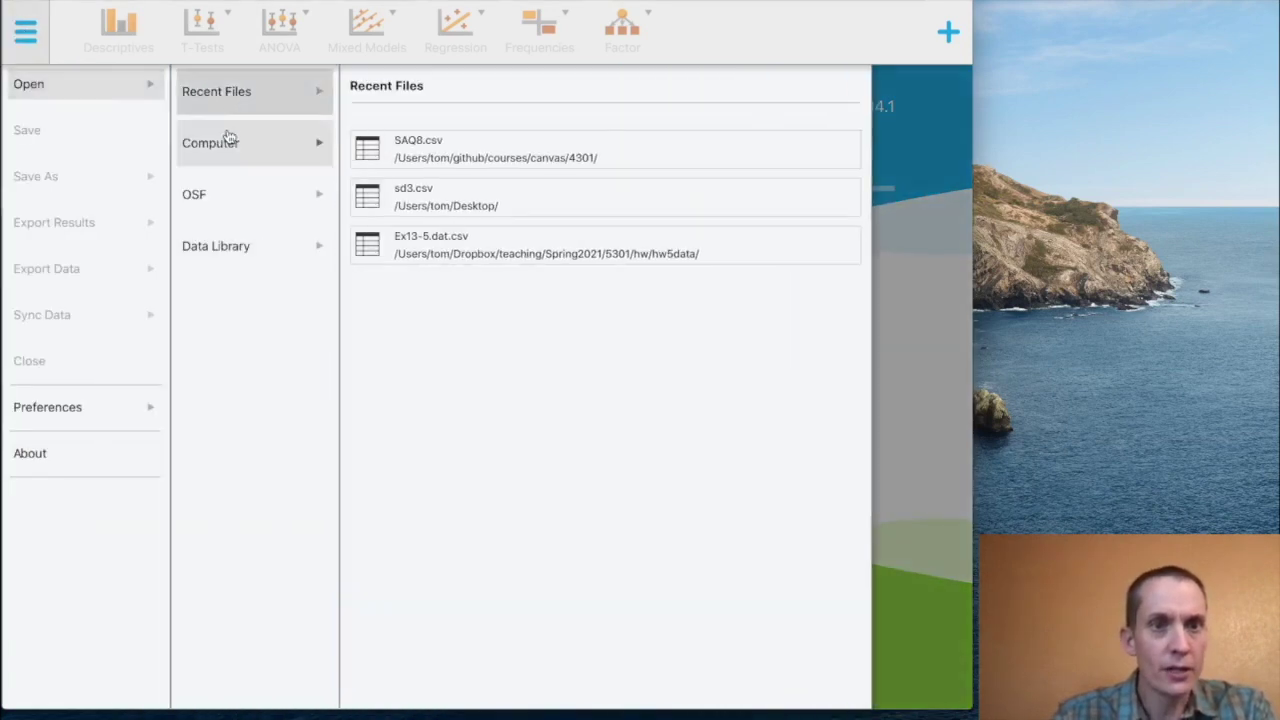
pyautogui.click(224, 140)
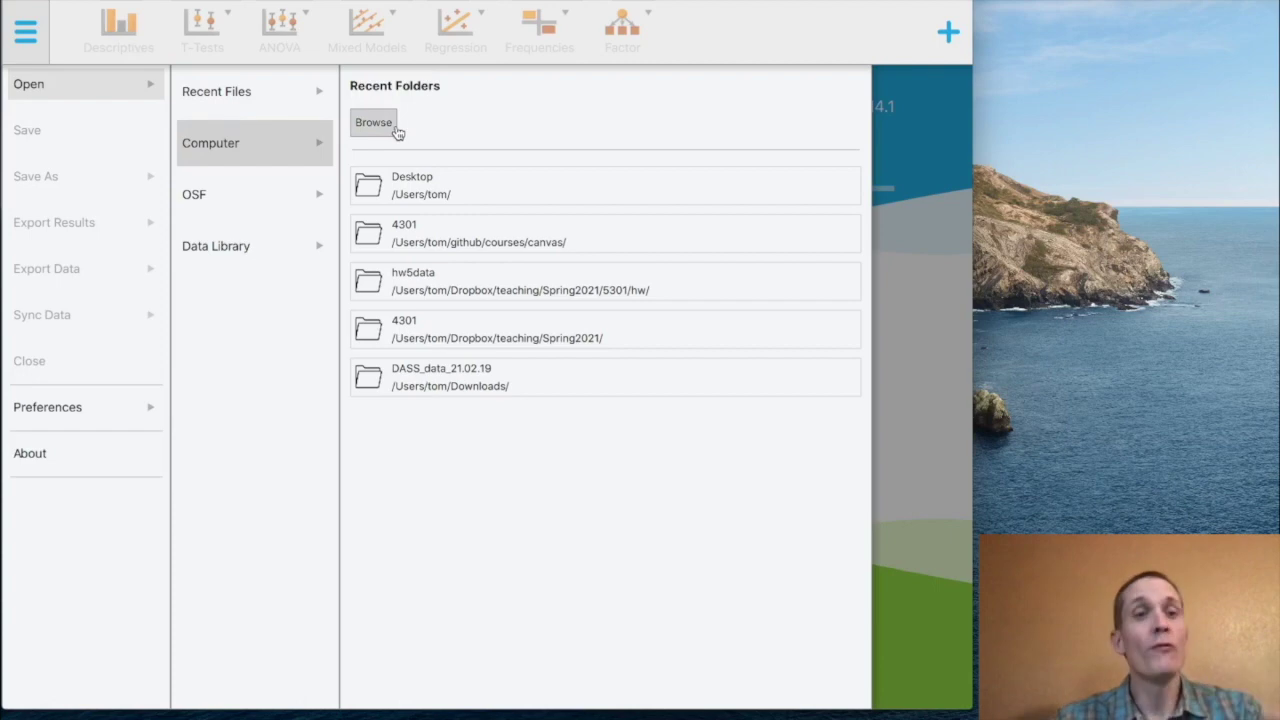
pyautogui.click(396, 130)
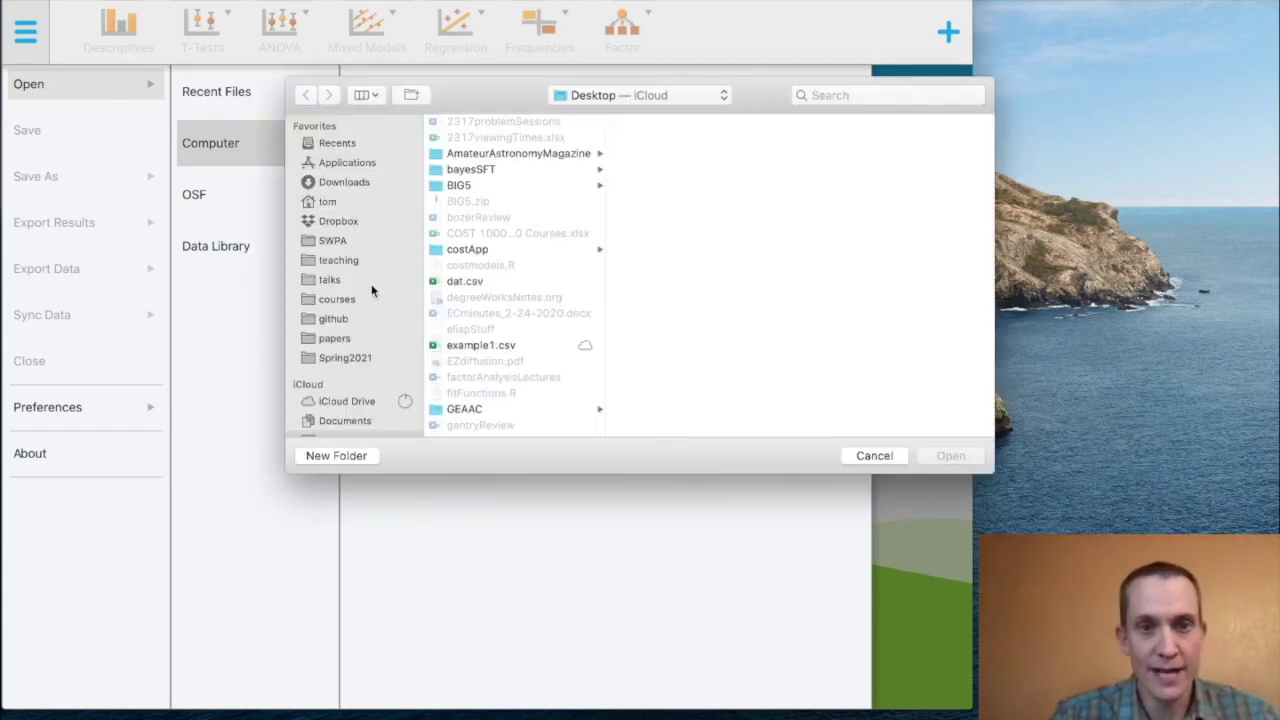
pyautogui.scroll(-2, 504, 295)
pyautogui.click(470, 306)
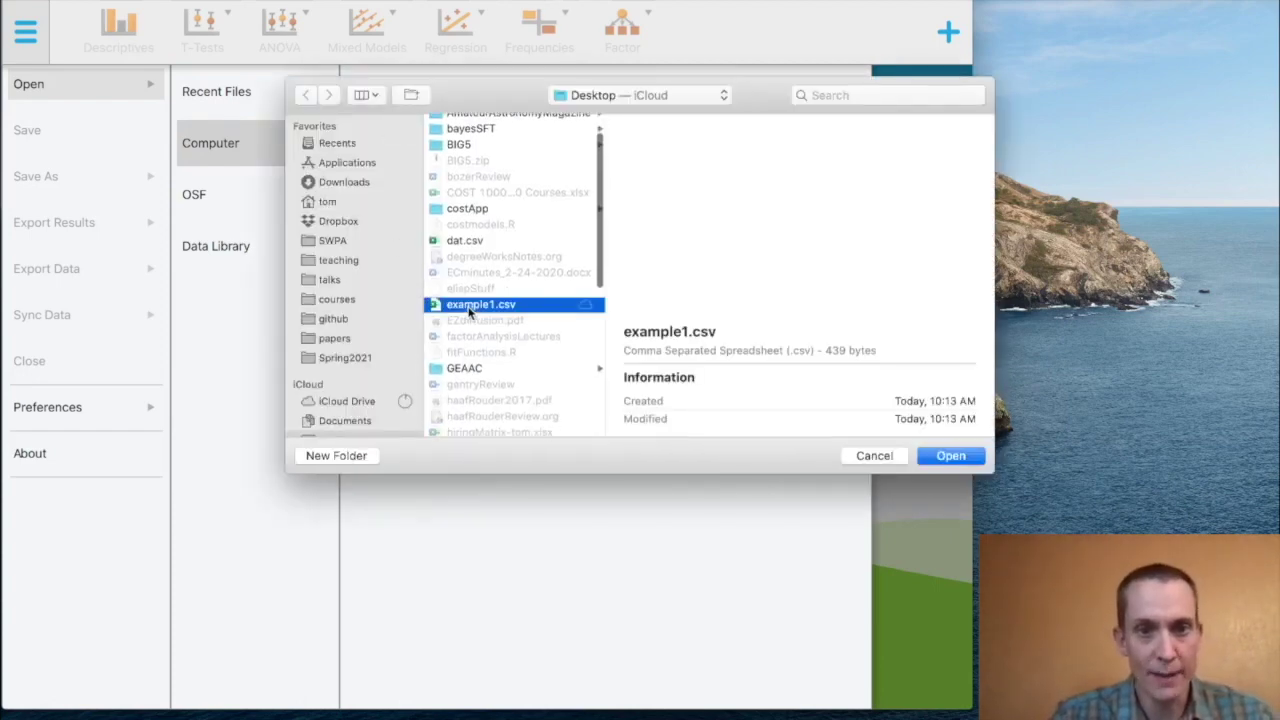
pyautogui.click(945, 455)
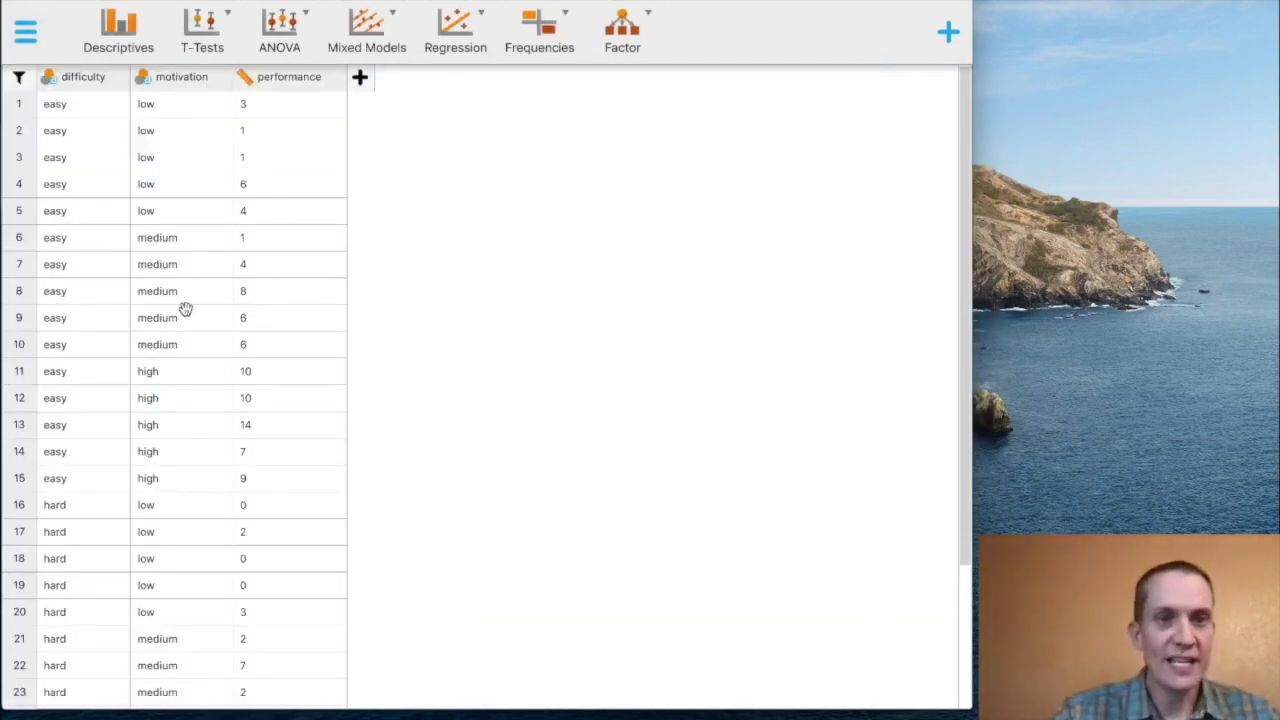
# - Start a classical ANOVA and assign performance as the dependent variable
pyautogui.scroll(-5, 185, 160)
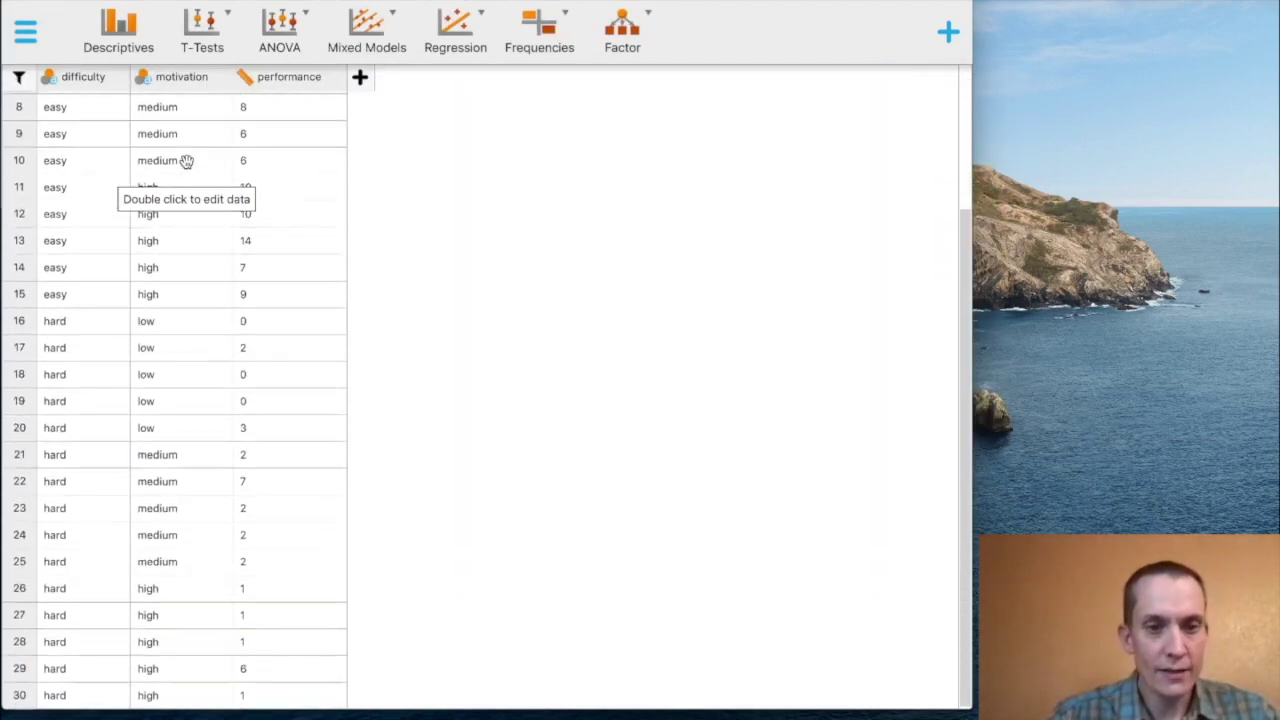
pyautogui.scroll(5, 203, 226)
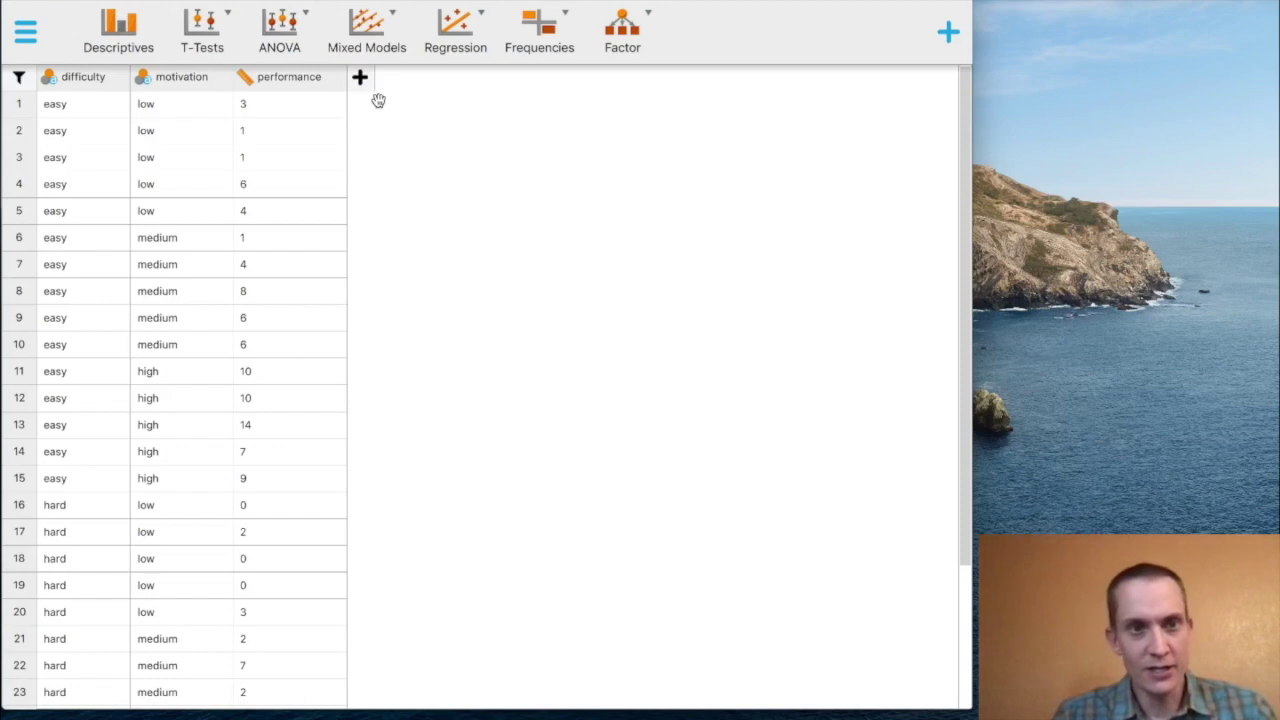
pyautogui.click(288, 31)
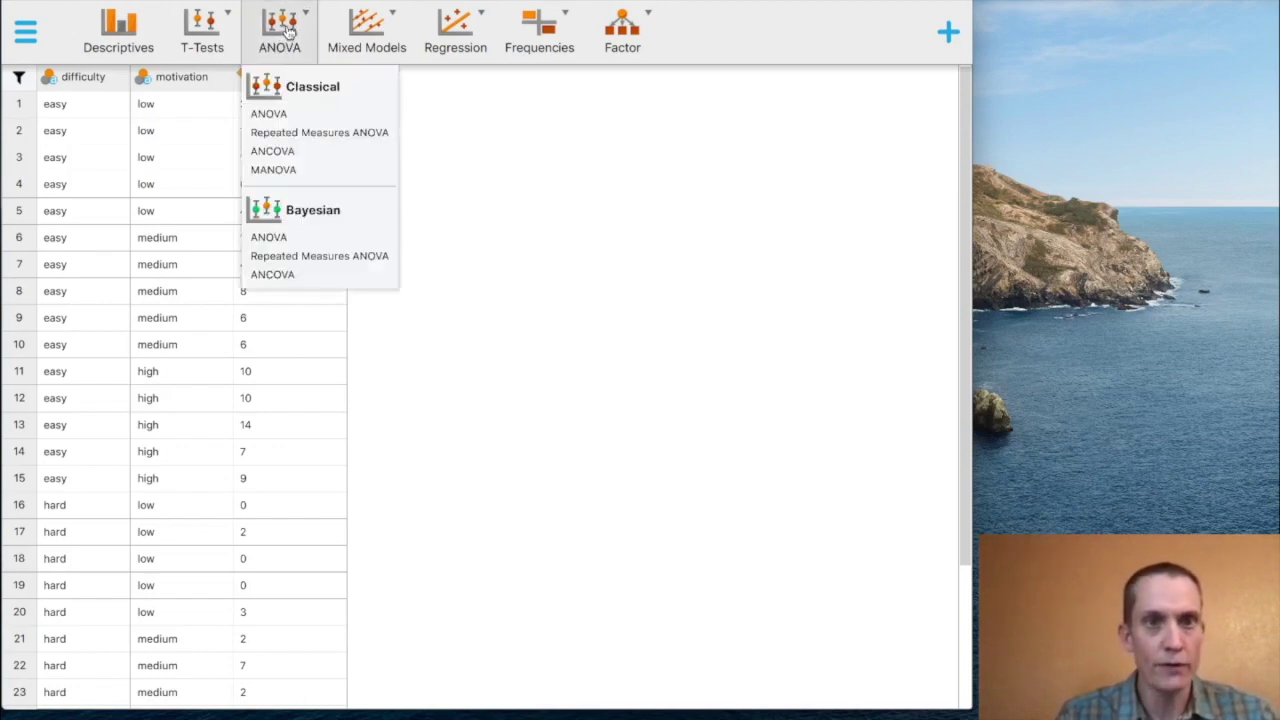
pyautogui.click(282, 117)
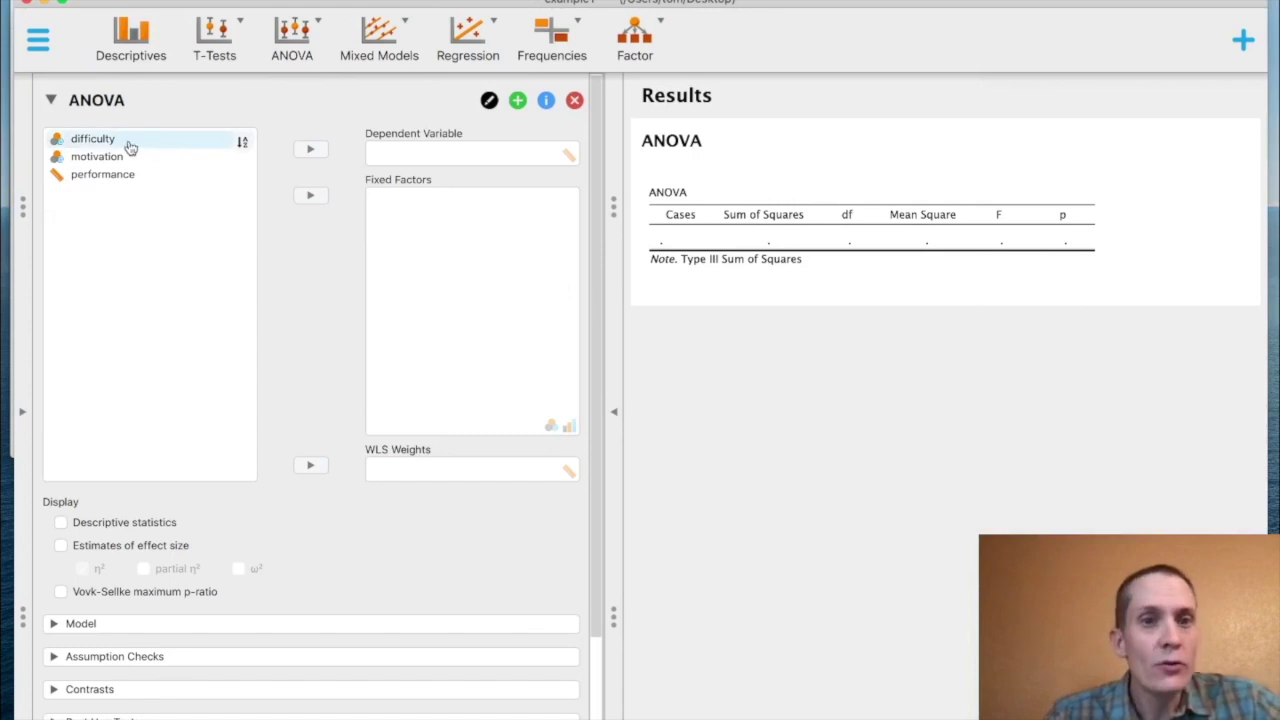
pyautogui.click(108, 176)
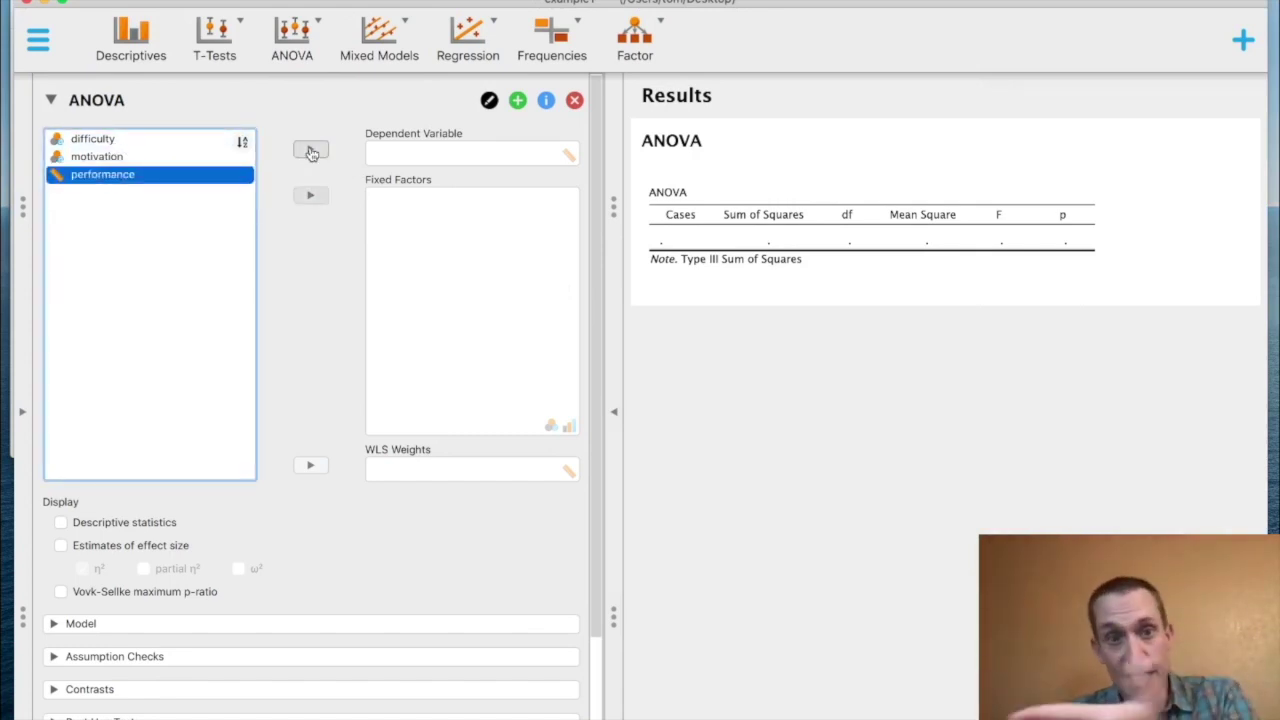
pyautogui.click(309, 152)
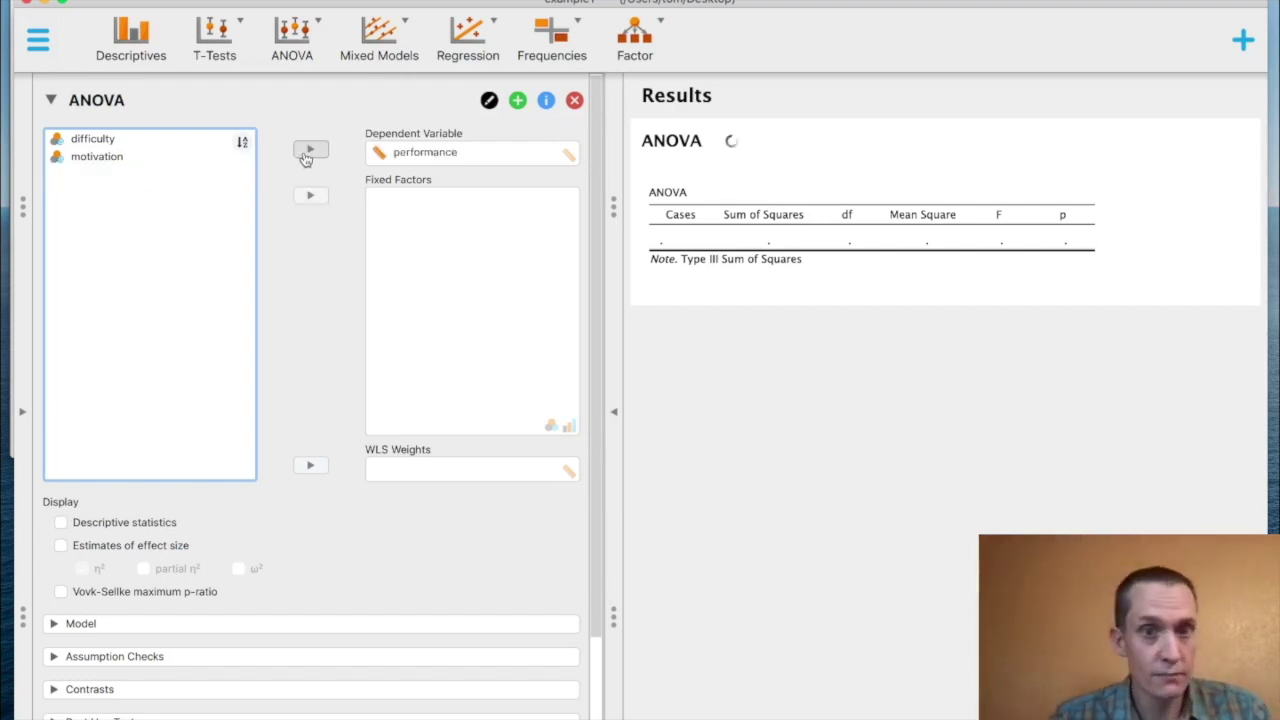
# - Assign difficulty and motivation as the fixed factors of the ANOVA
pyautogui.click(128, 145)
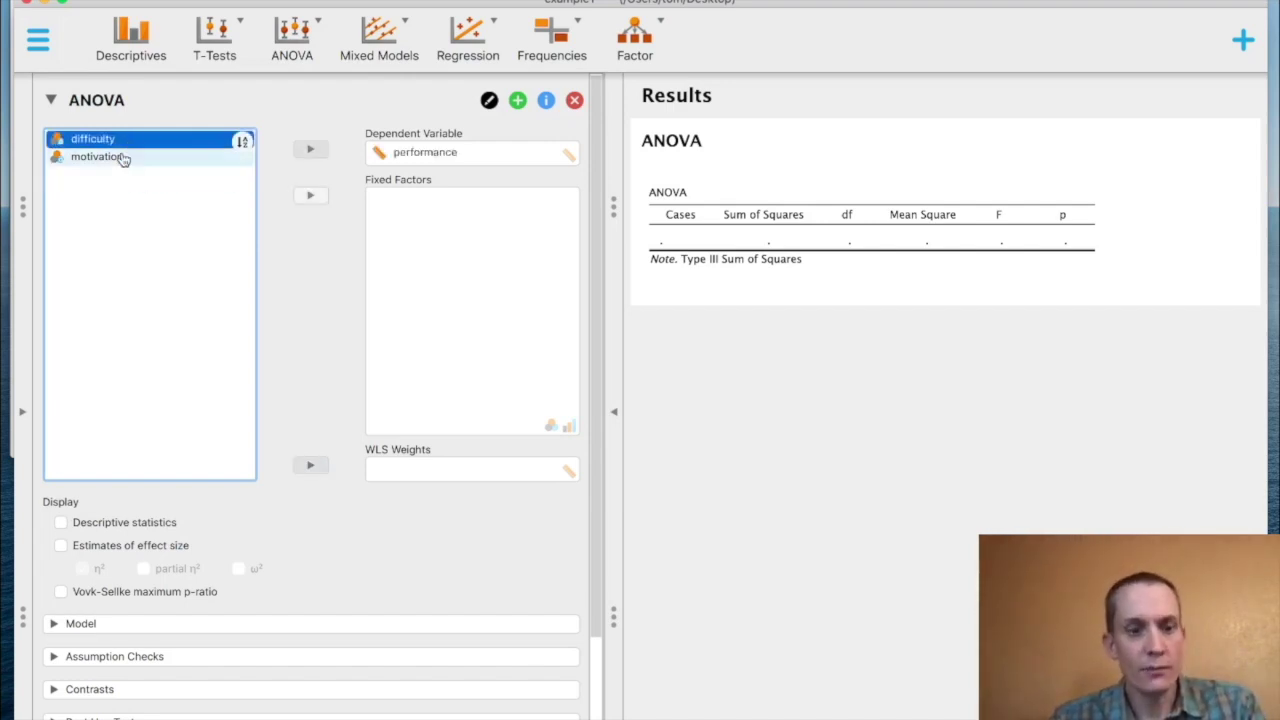
pyautogui.keyDown('shift'); pyautogui.click(120, 158); pyautogui.keyUp('shift')
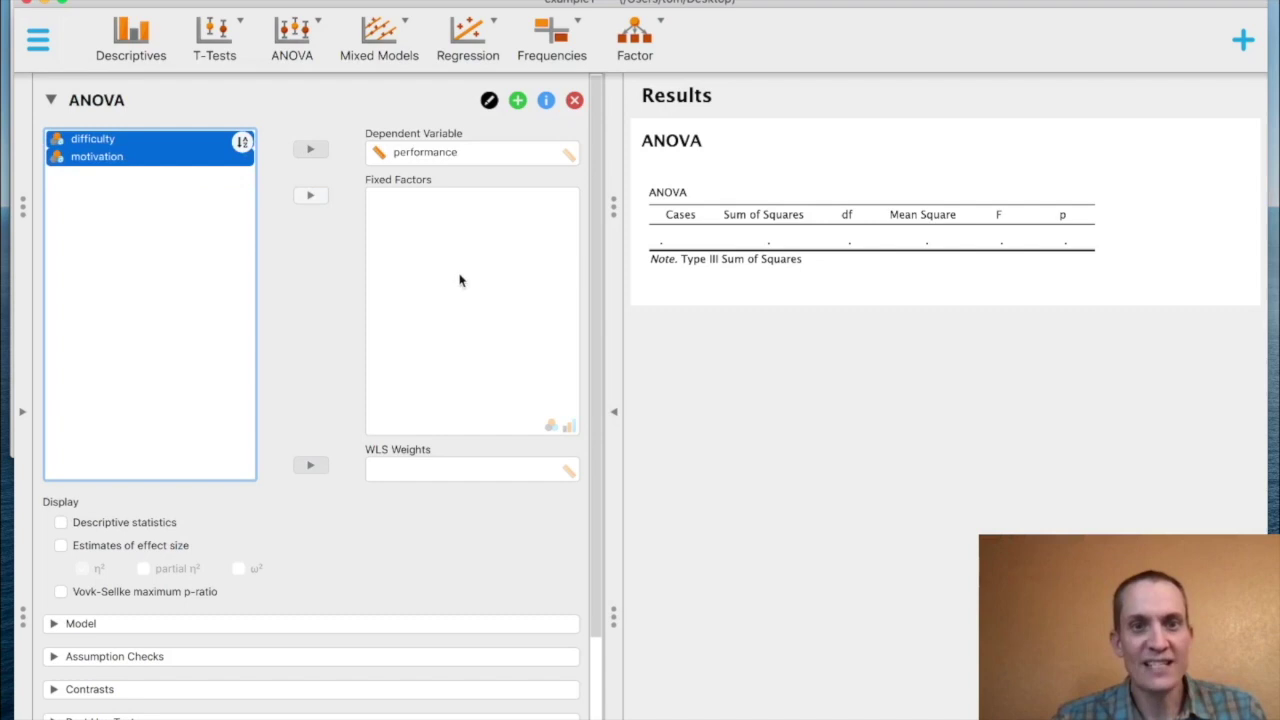
pyautogui.click(311, 196)
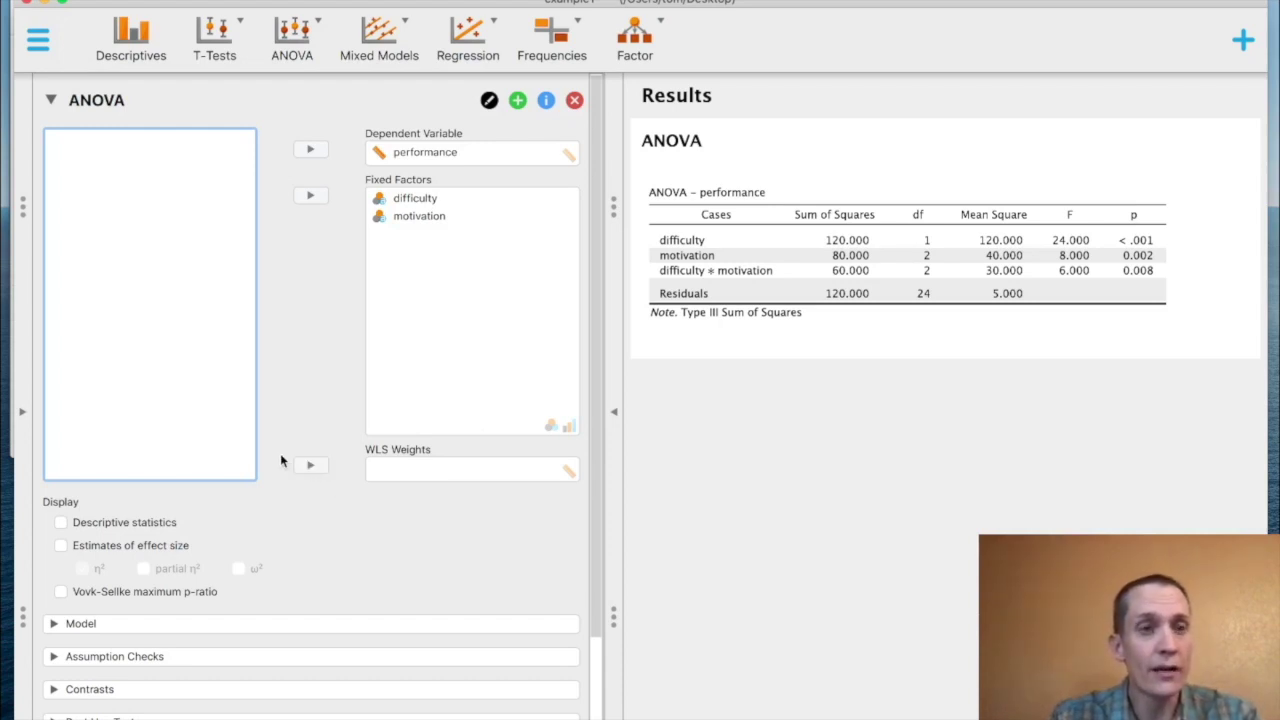
# - Add a descriptives plot with motivation on the horizontal axis and difficulty as separate lines
pyautogui.scroll(-4, 280, 457)
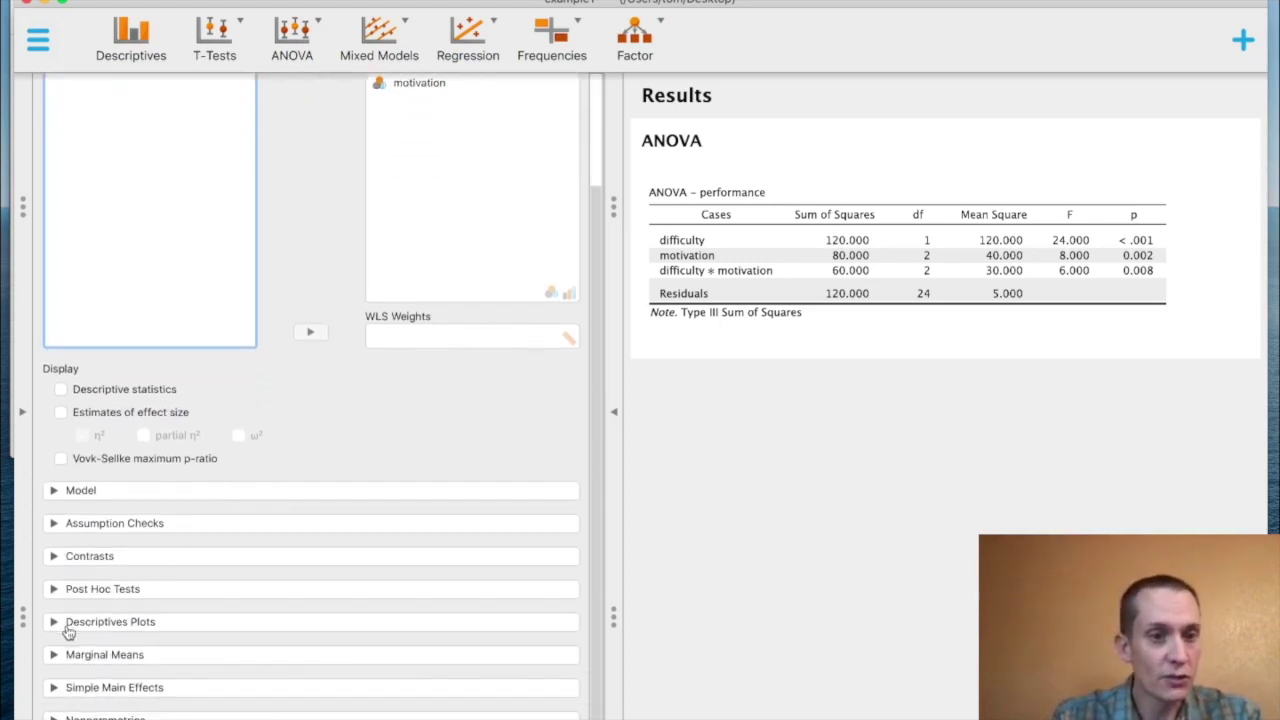
pyautogui.click(66, 624)
pyautogui.scroll(-3, 268, 512)
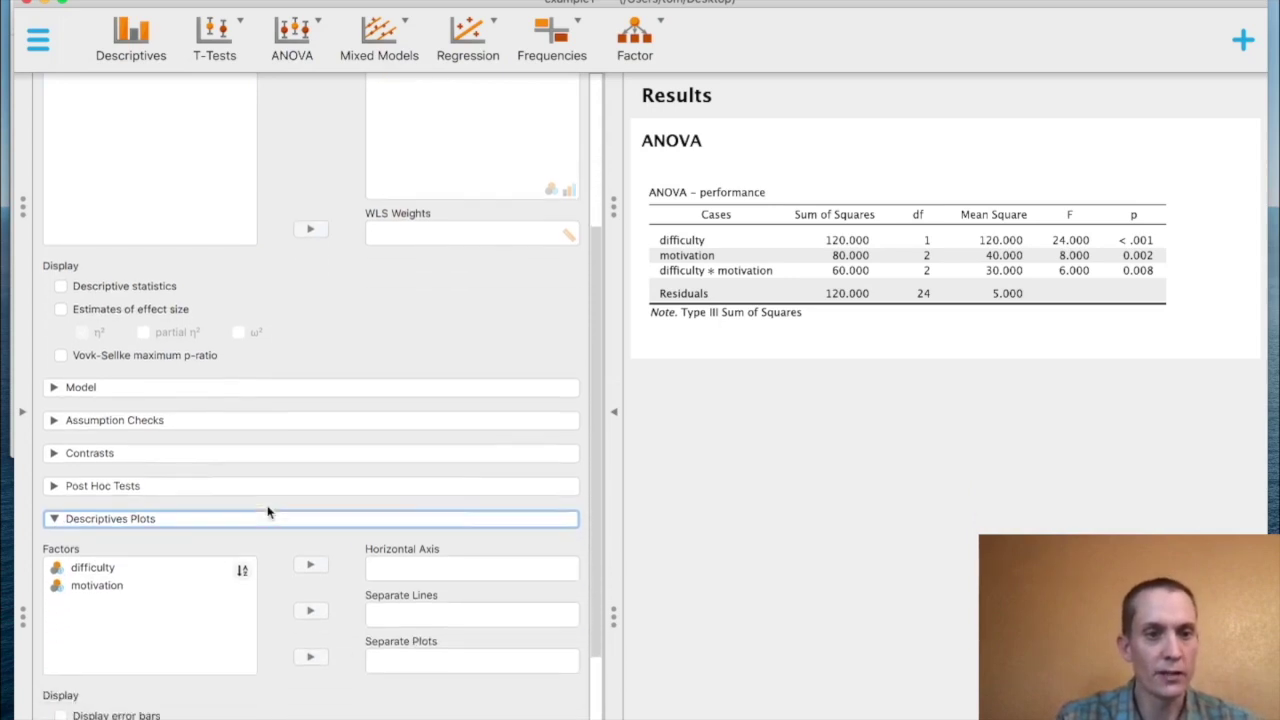
pyautogui.scroll(-4, 268, 512)
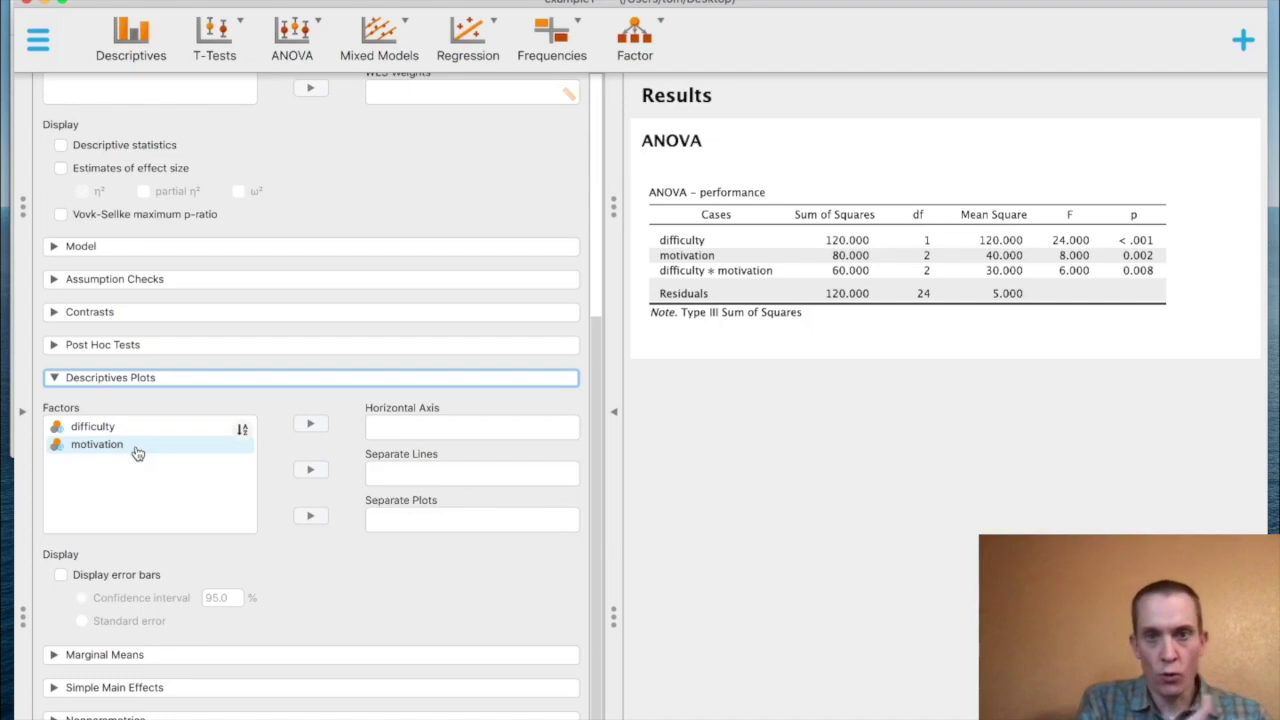
pyautogui.click(104, 446)
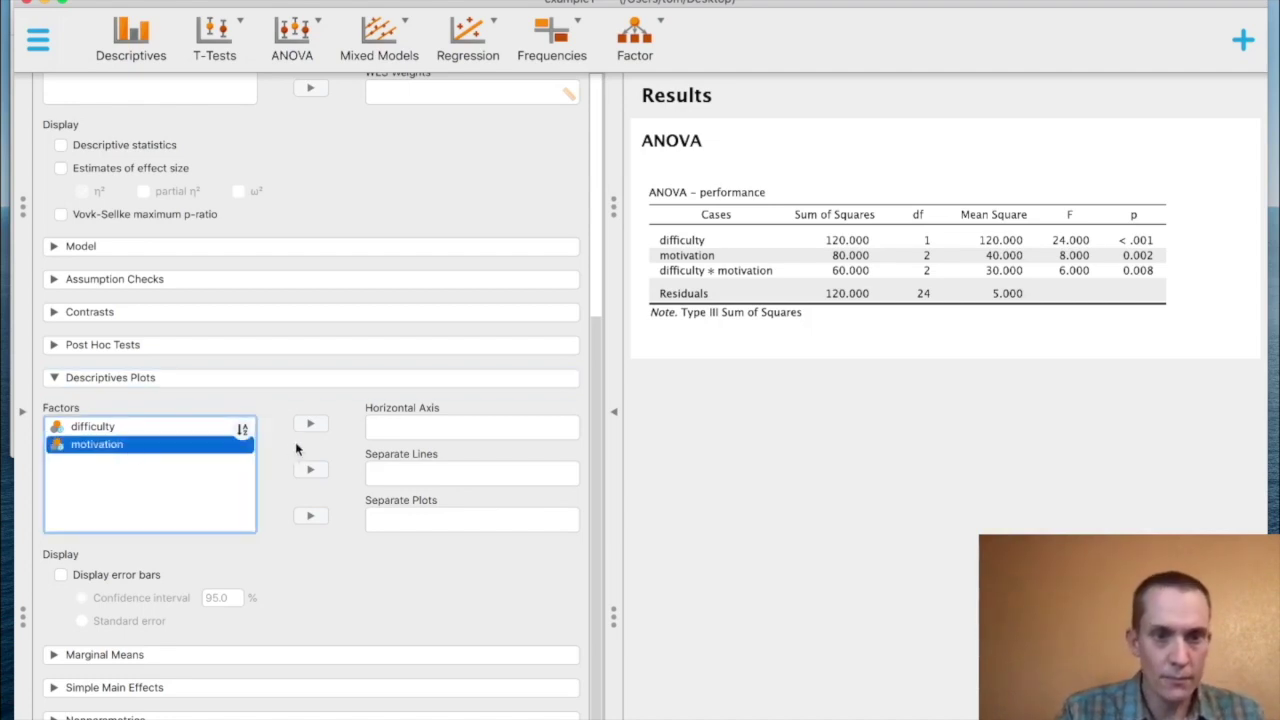
pyautogui.click(311, 426)
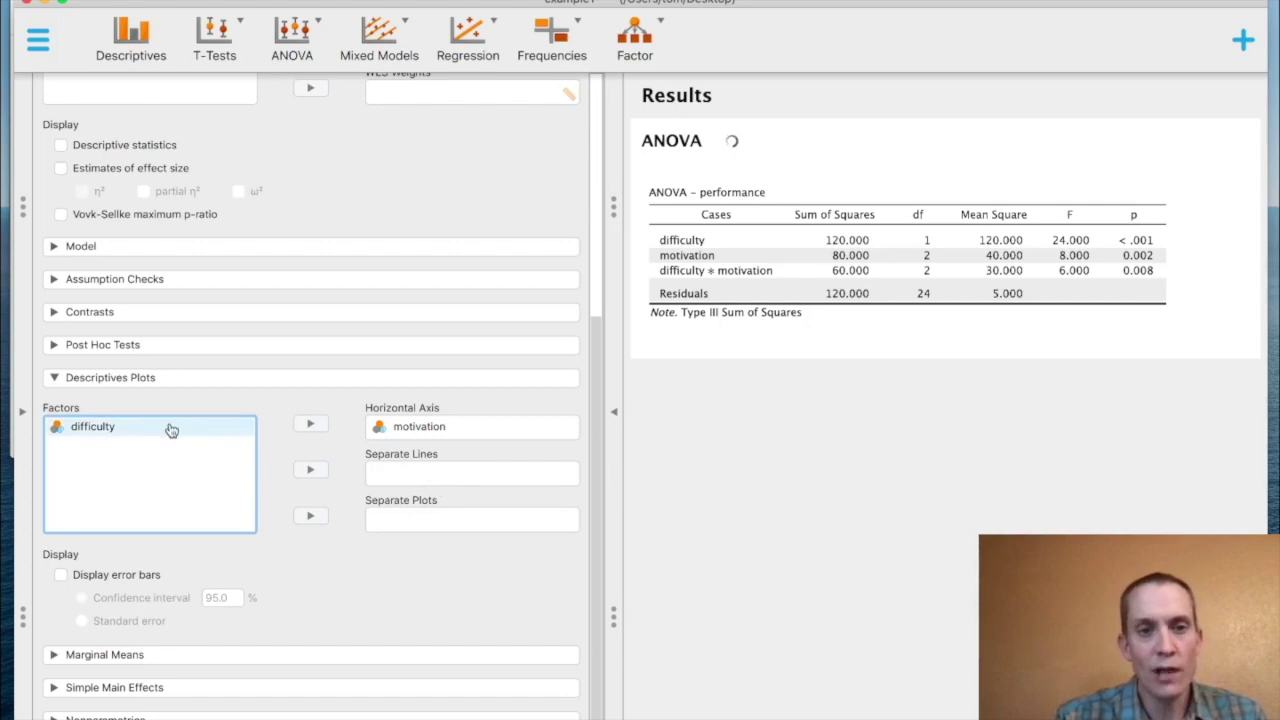
pyautogui.click(108, 428)
pyautogui.click(311, 470)
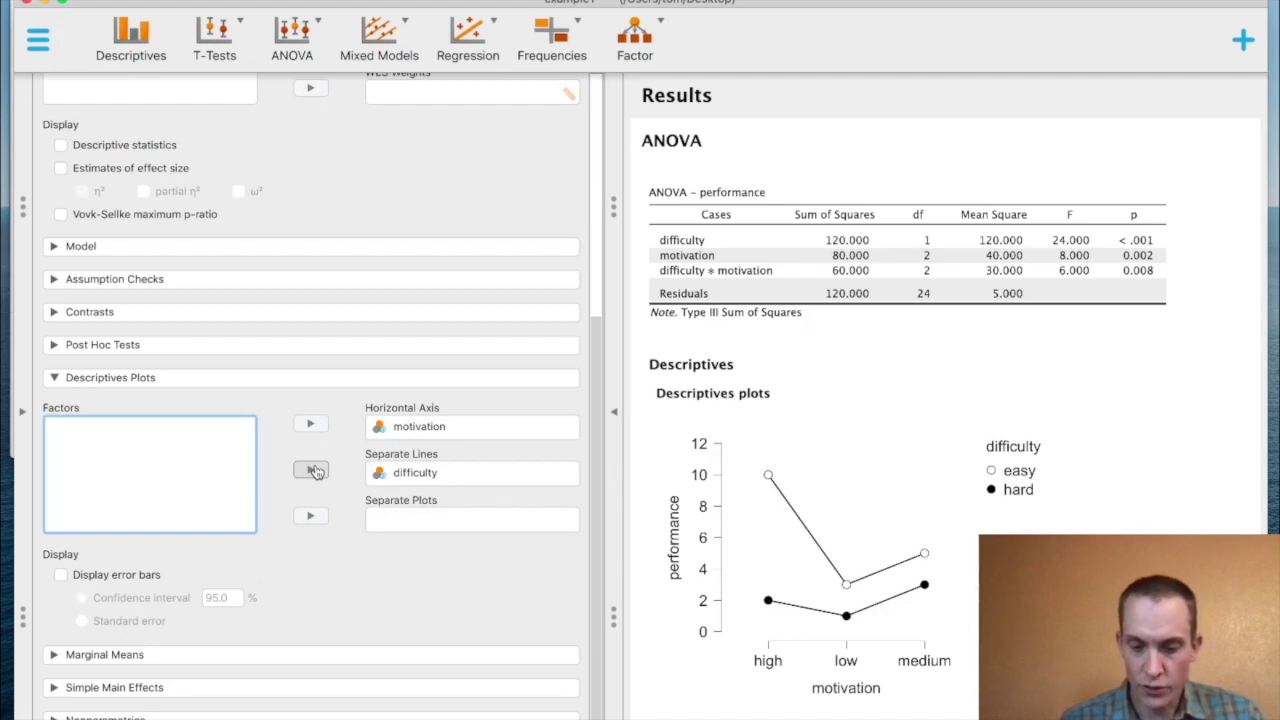
# - Switch to the handwritten notes, enlarge their window to compare the hand-drawn performance graph, and return to JASP
pyautogui.press('super+Tab')
pyautogui.press('super+Tab')
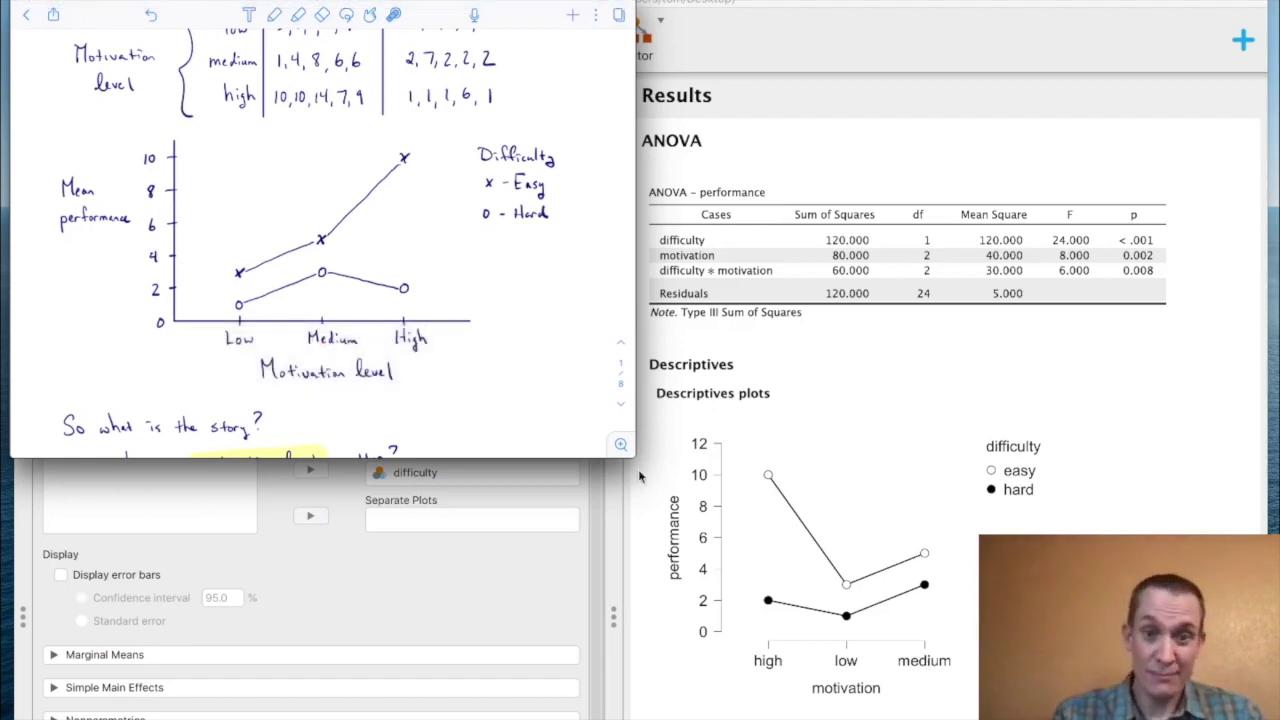
pyautogui.moveTo(643, 463); pyautogui.dragTo(934, 694)
pyautogui.press('super+Tab')
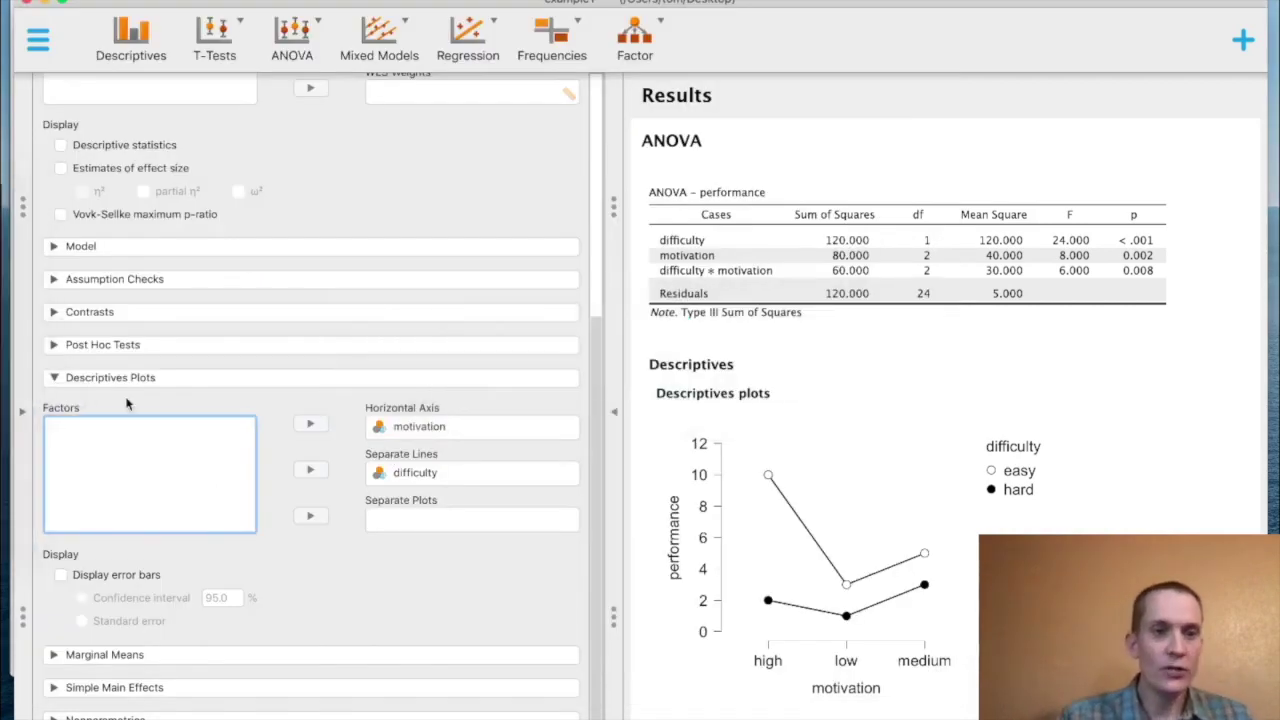
# - Reorder the motivation variable's labels in the data view to low, medium, high, and return to the analysis
pyautogui.click(25, 417)
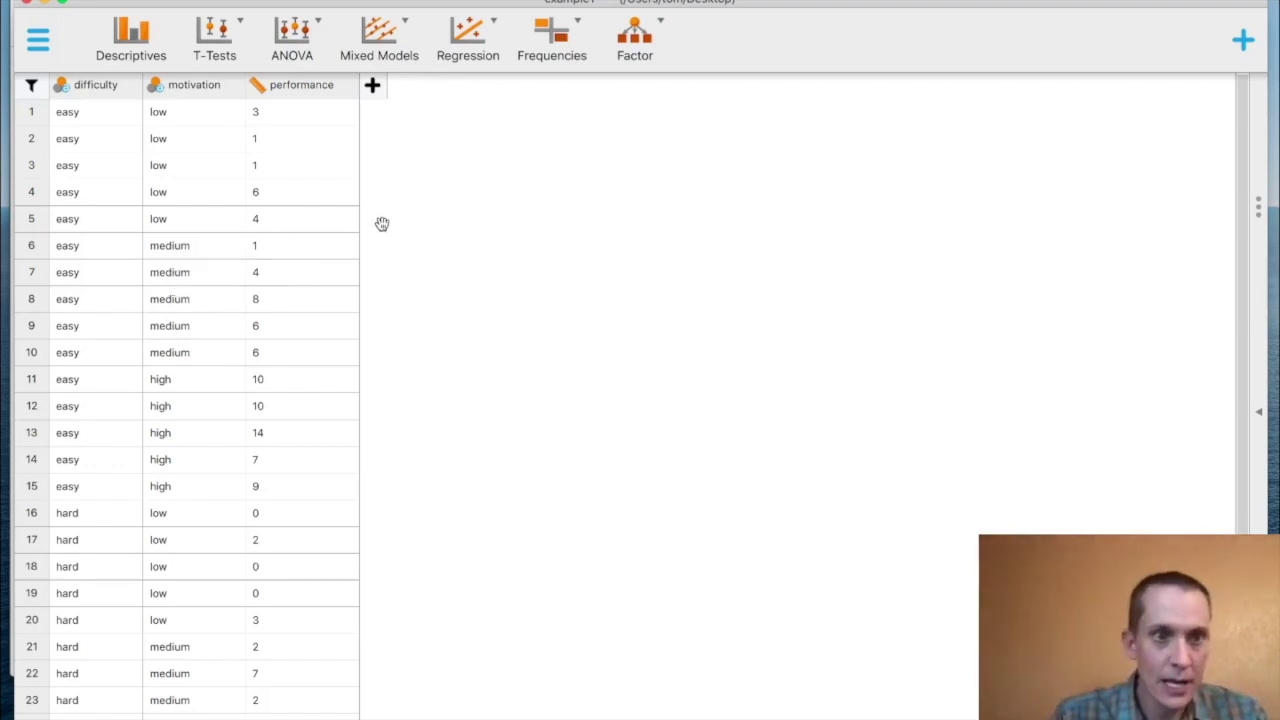
pyautogui.click(194, 85)
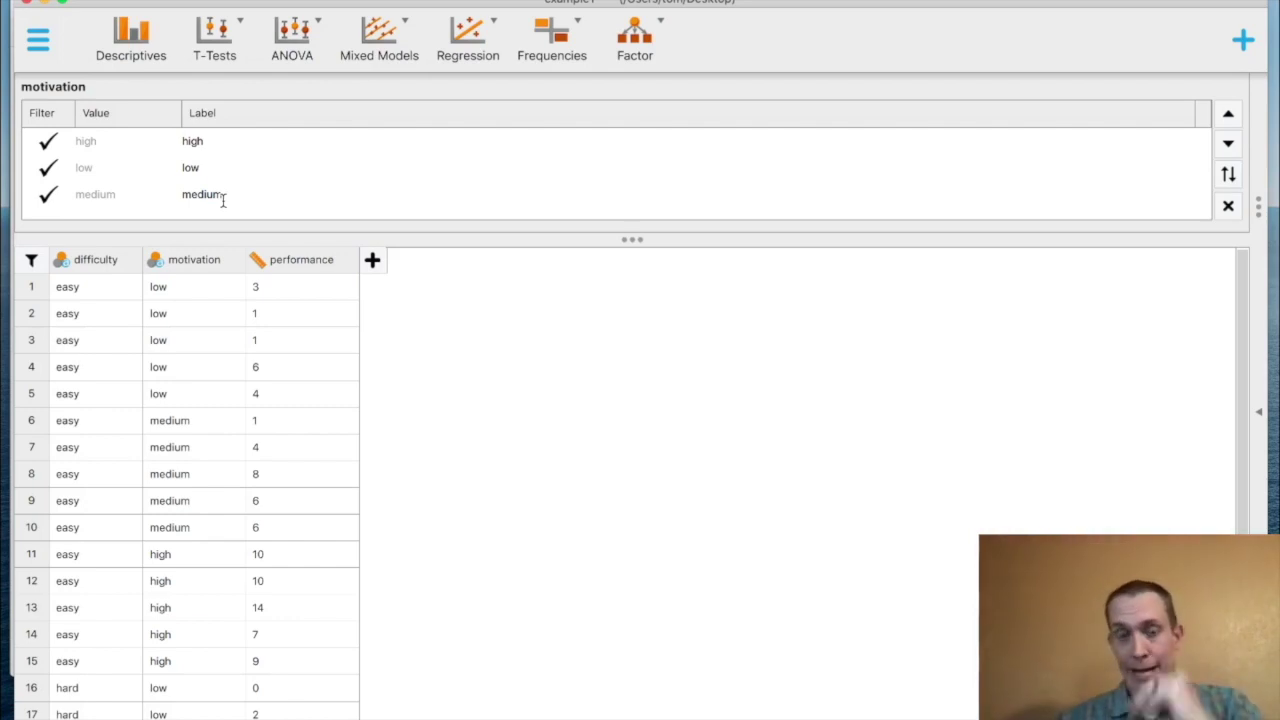
pyautogui.click(209, 142)
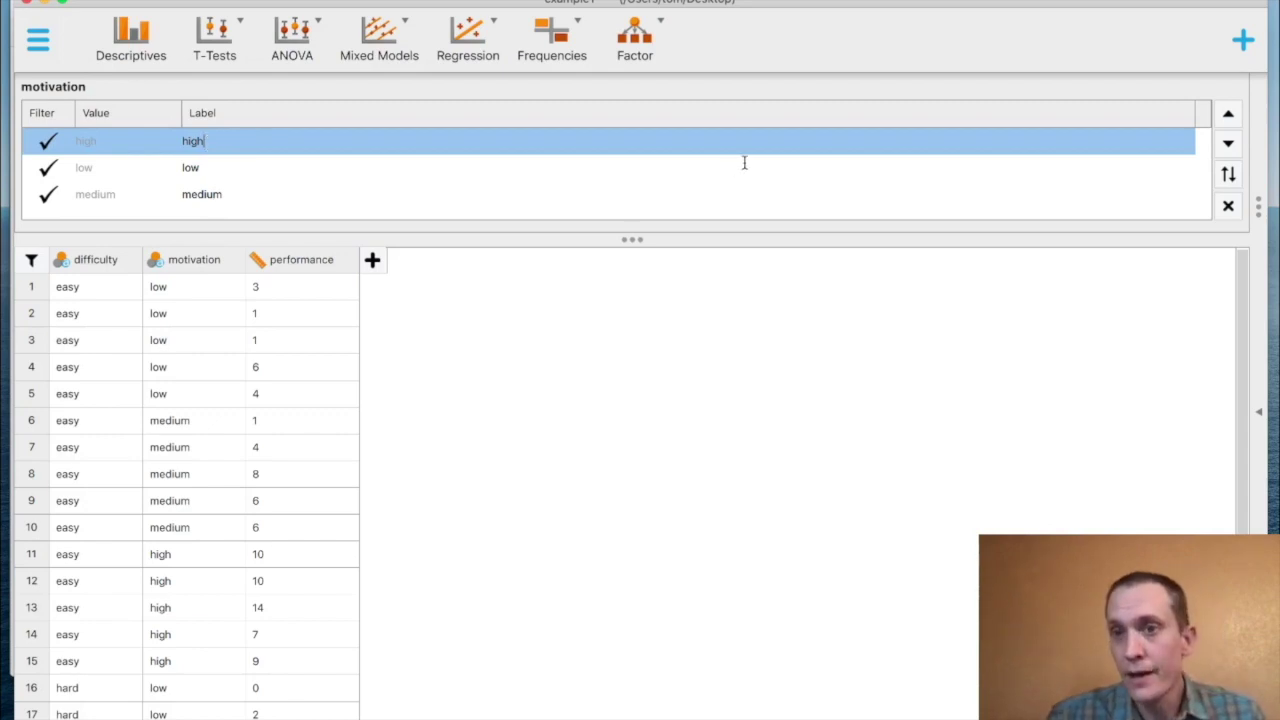
pyautogui.click(1230, 146)
pyautogui.click(1230, 146)
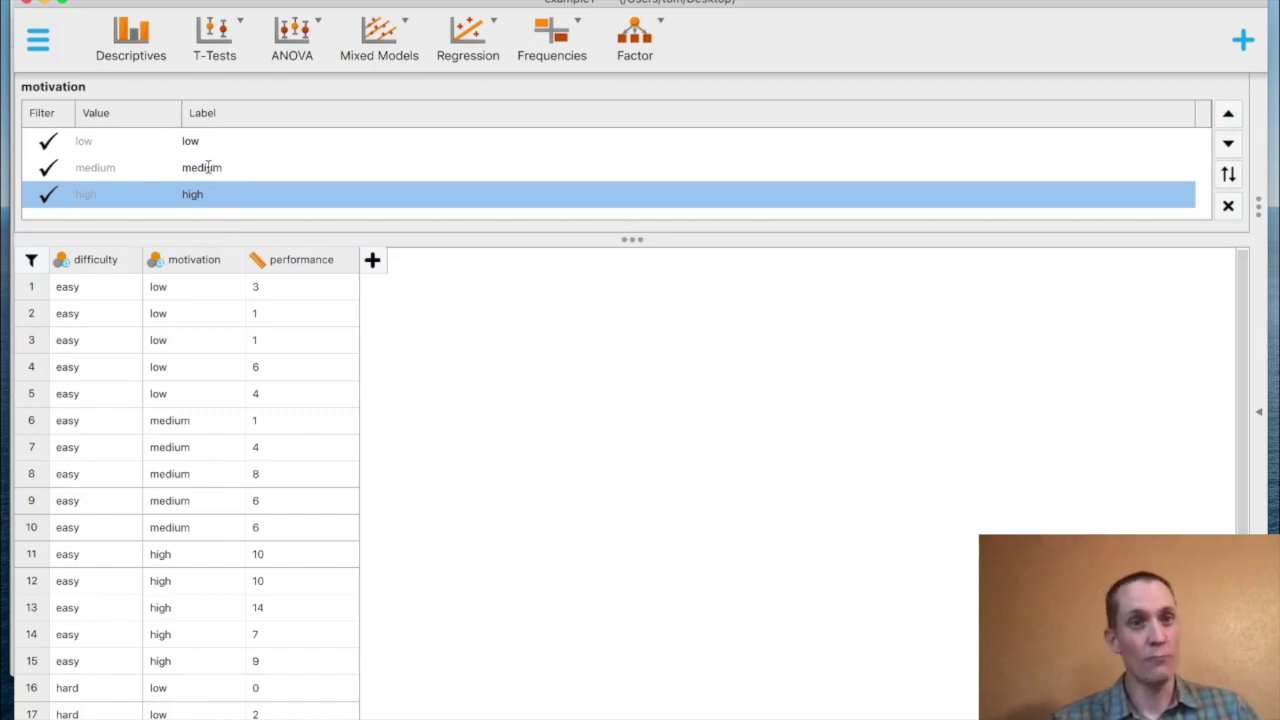
pyautogui.click(1229, 208)
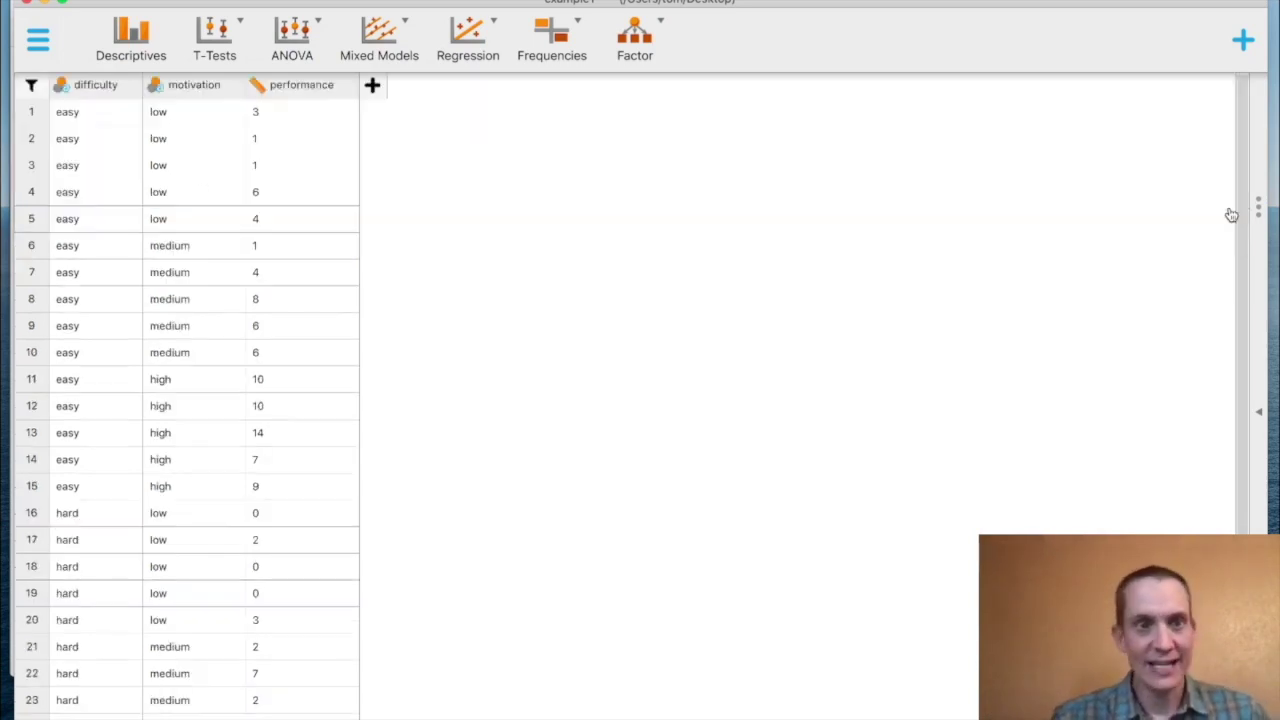
pyautogui.click(1260, 418)
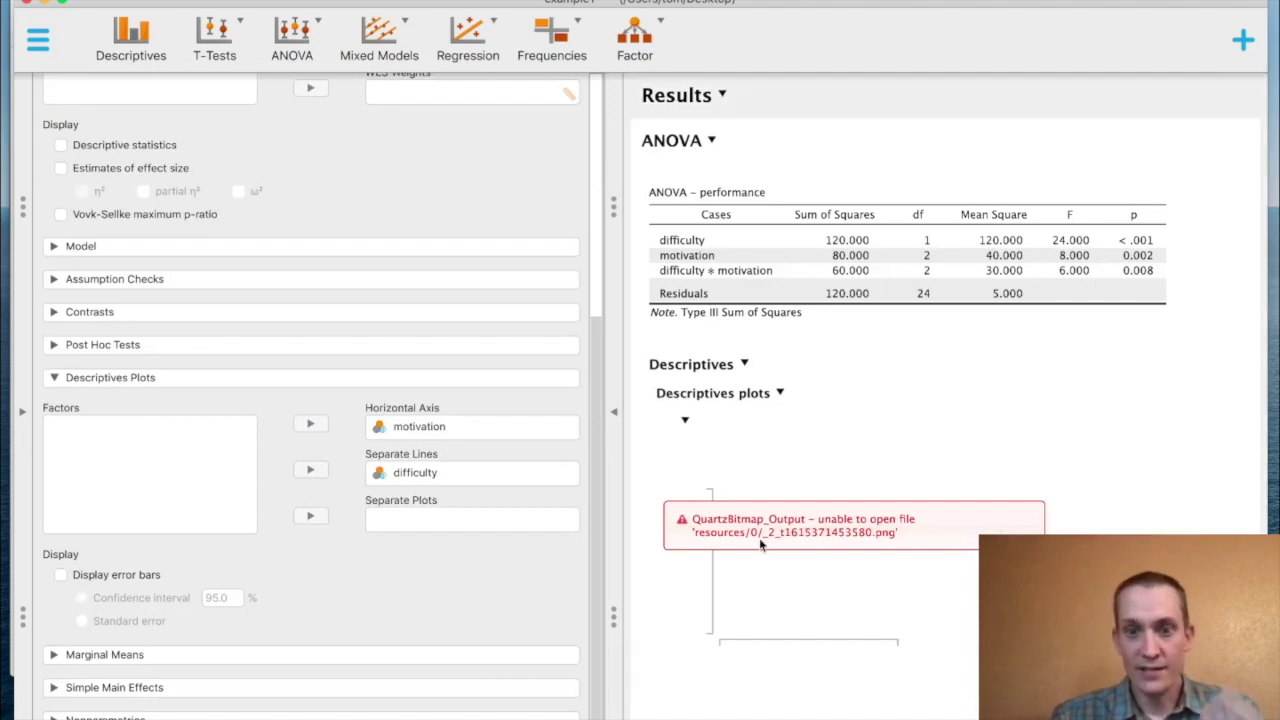
# - Remove motivation from the horizontal axis and difficulty from the separate lines of the descriptives plot
pyautogui.click(420, 428)
pyautogui.click(311, 424)
pyautogui.click(418, 474)
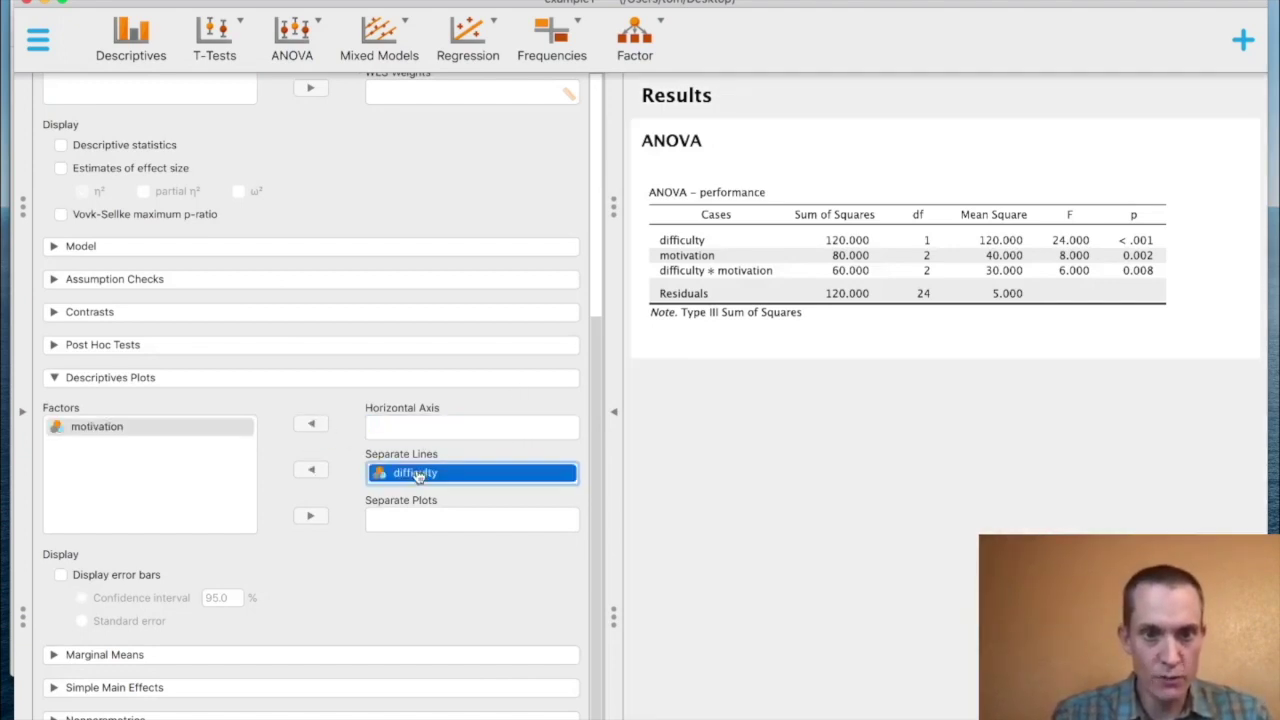
pyautogui.click(311, 469)
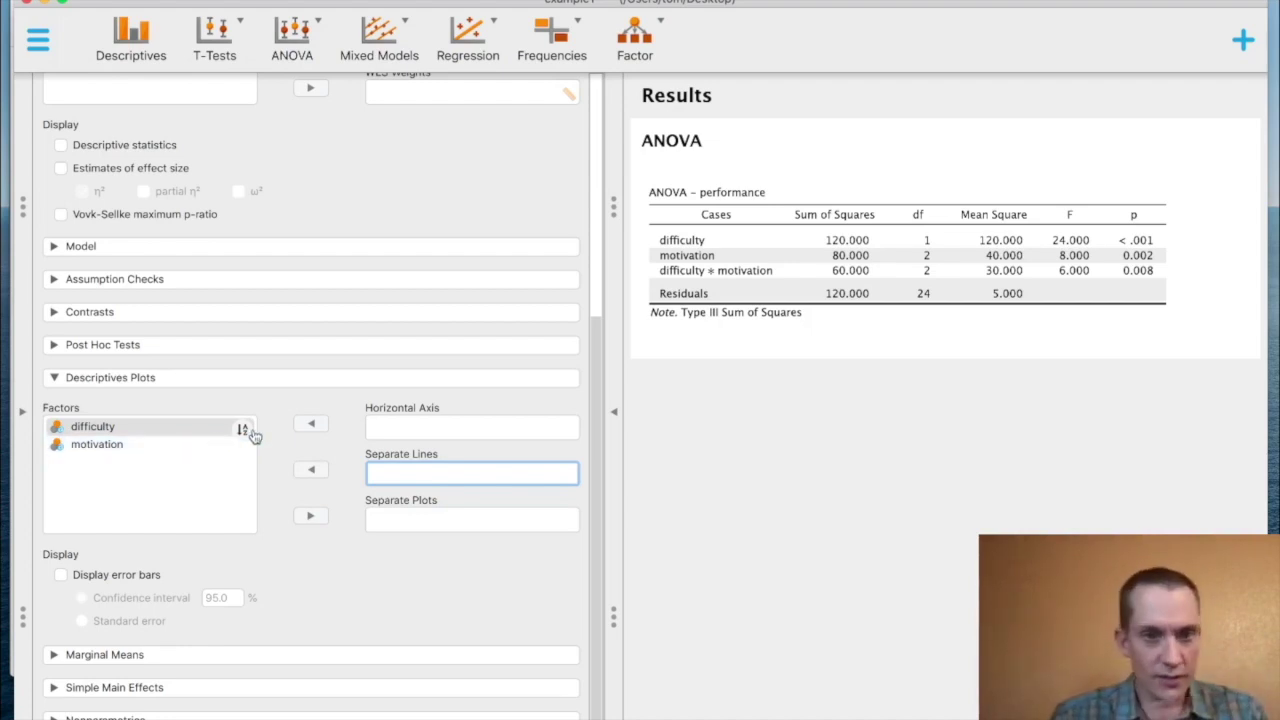
# - Reassign motivation to the descriptives plot's horizontal axis and difficulty to its separate lines to regenerate the plot
pyautogui.click(111, 446)
pyautogui.click(311, 426)
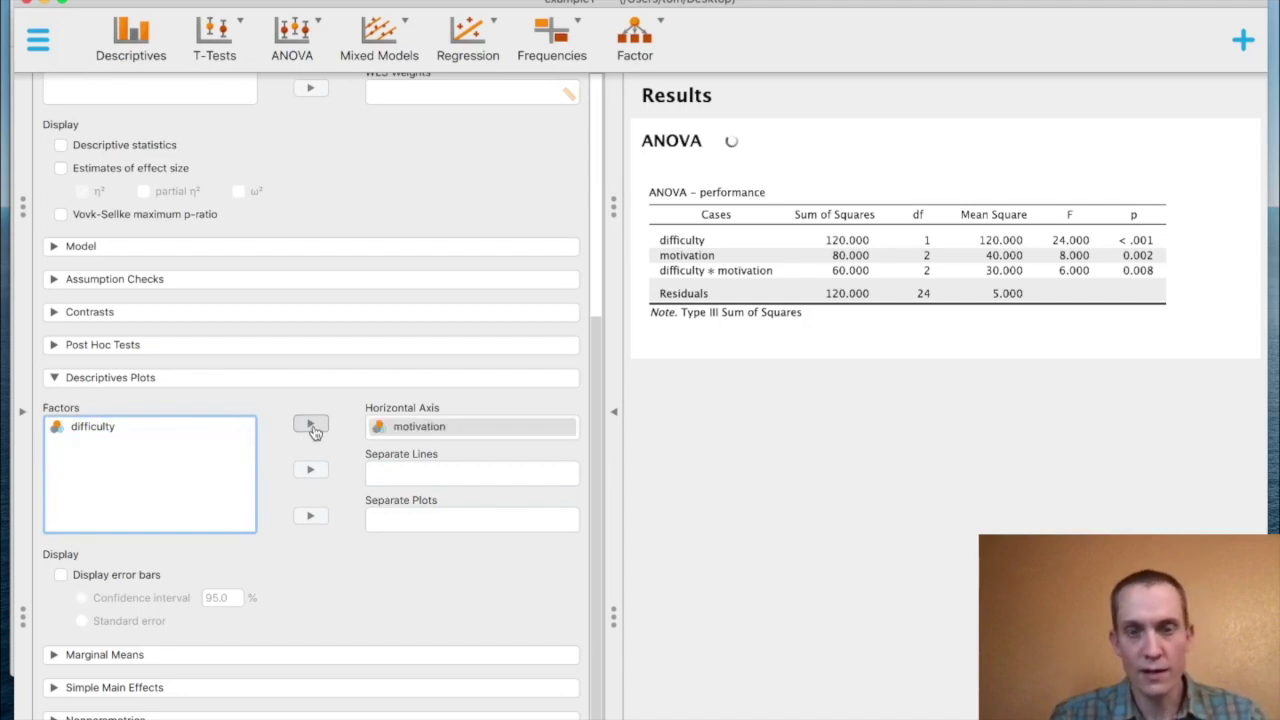
pyautogui.click(189, 426)
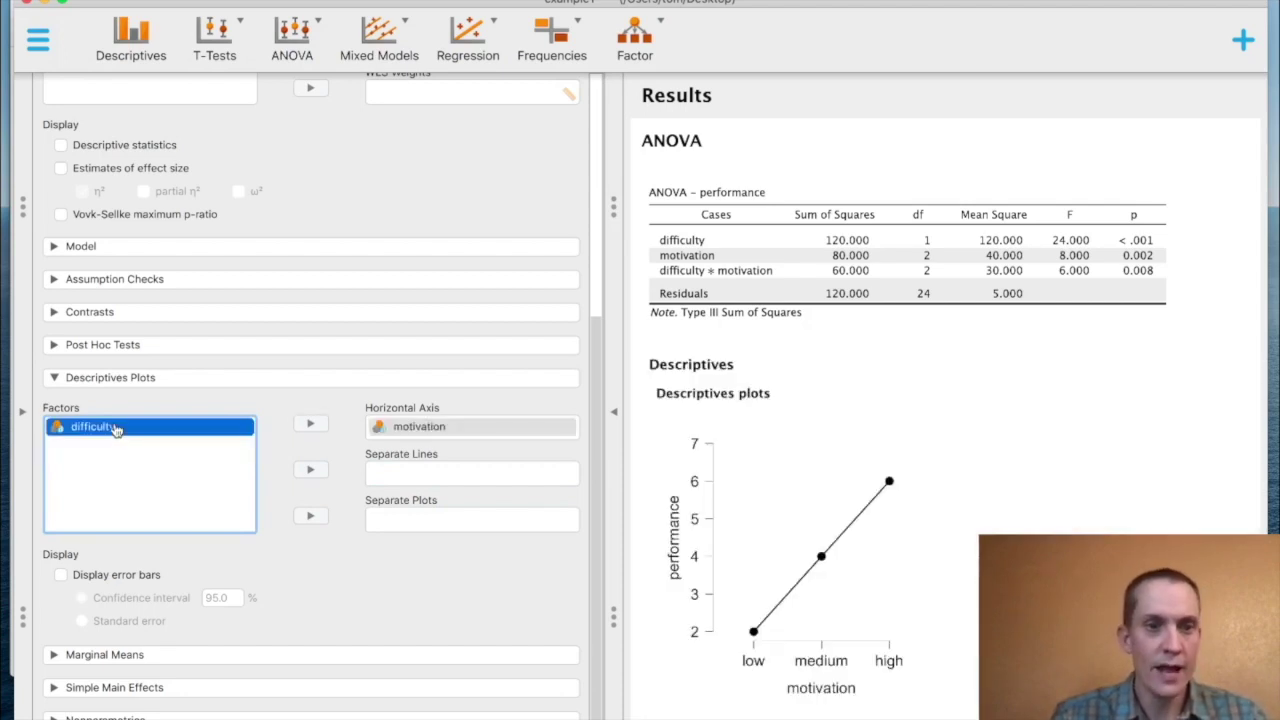
pyautogui.click(310, 470)
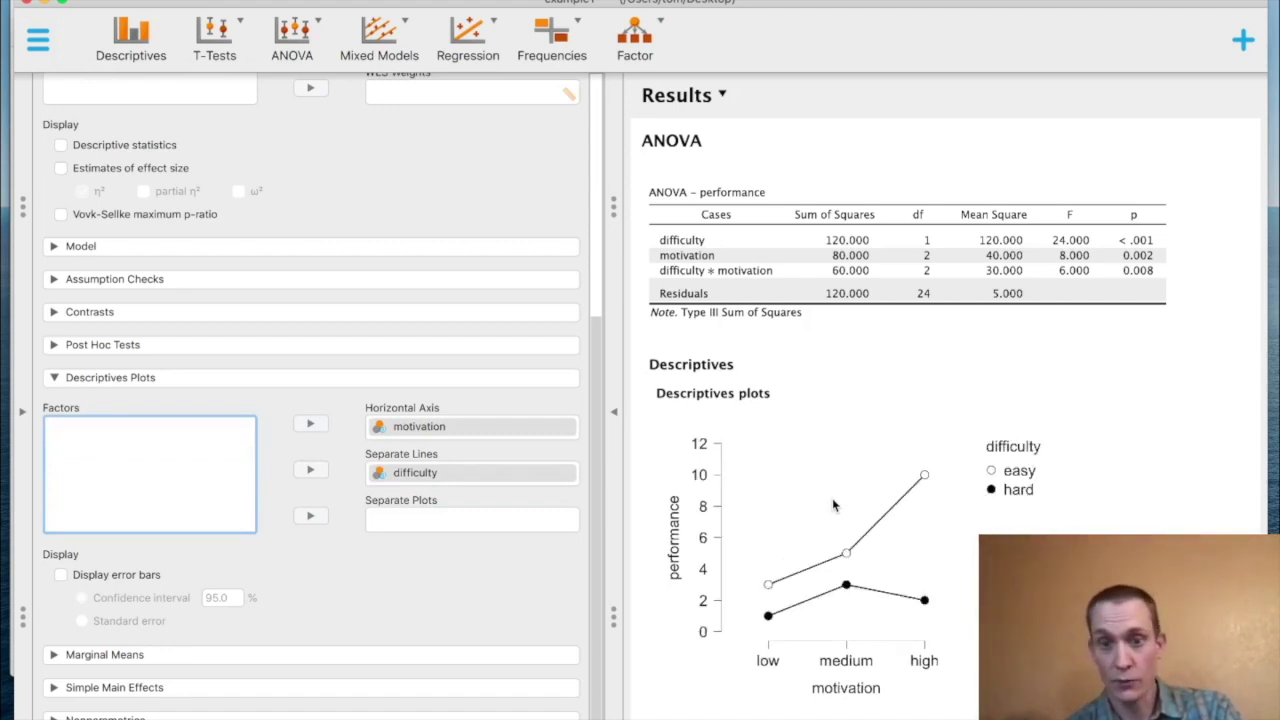
# - Compare the regenerated descriptives plot with the hand-drawn graph in the notes and return to JASP
pyautogui.press('super+Tab')
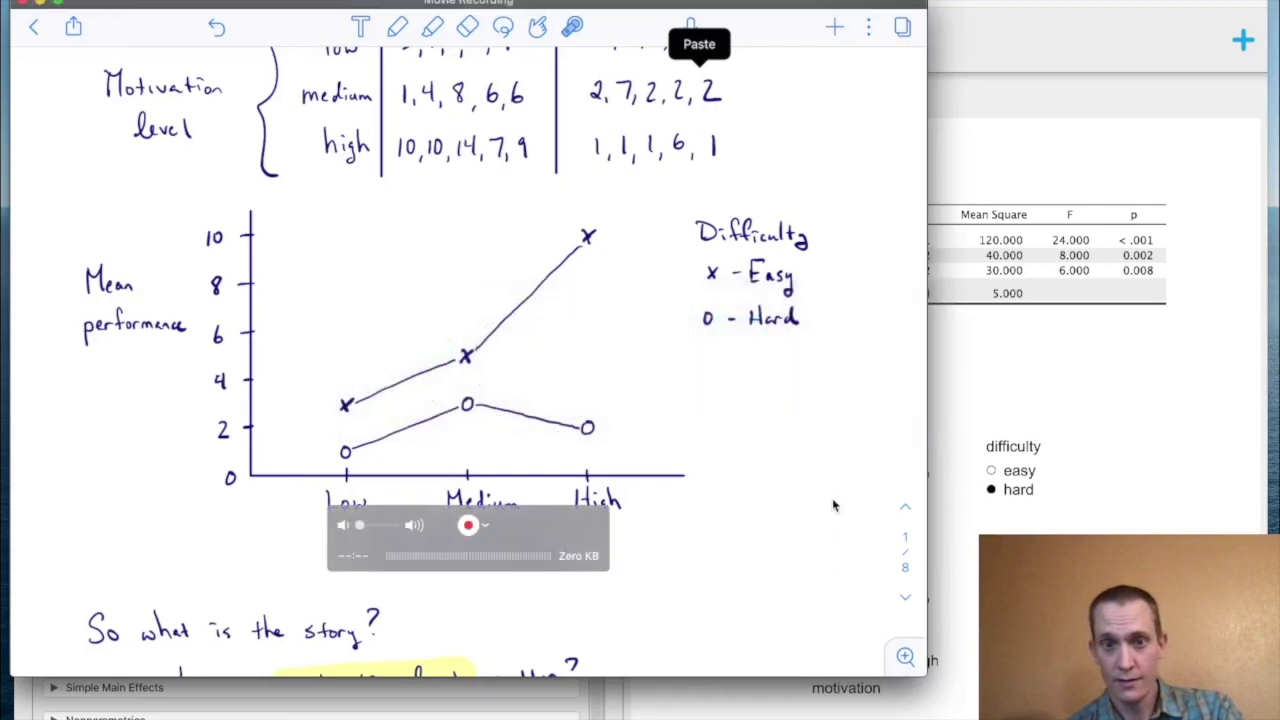
pyautogui.press('super+Tab')
pyautogui.press('super+Tab')
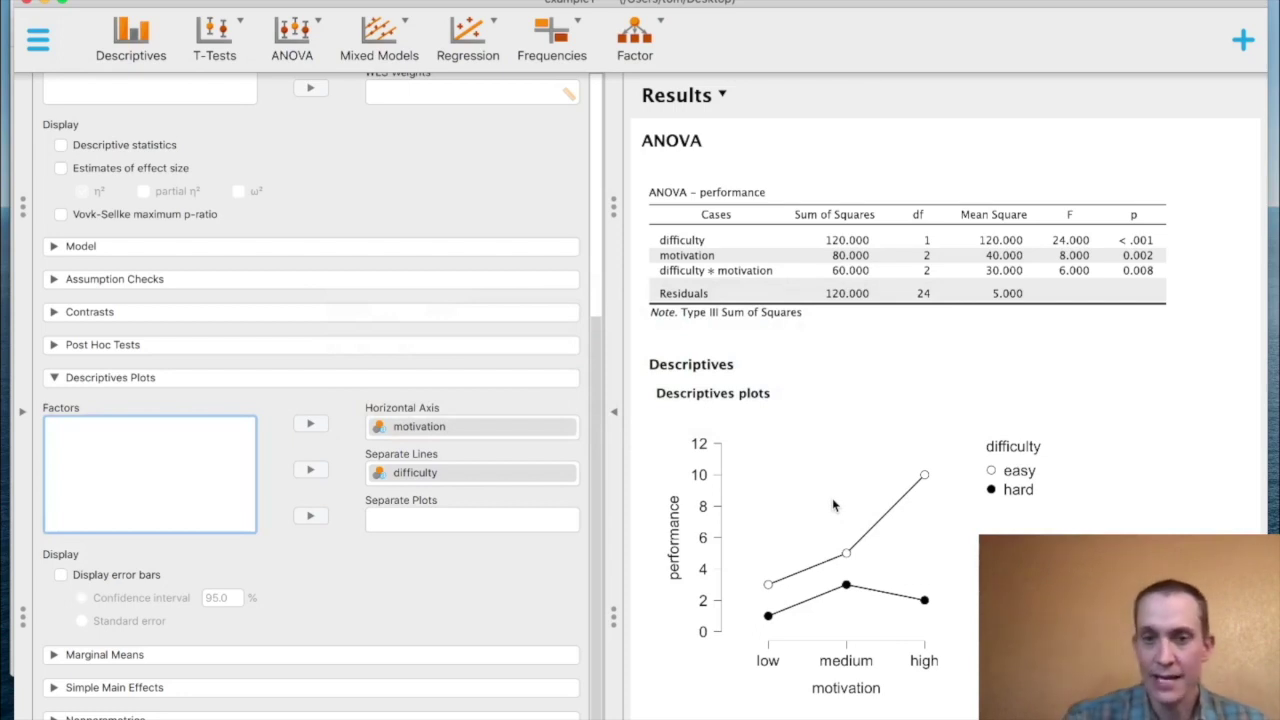
# - Check which file formats the descriptives plot can be saved in as an image, without saving it
pyautogui.moveTo(815, 411)
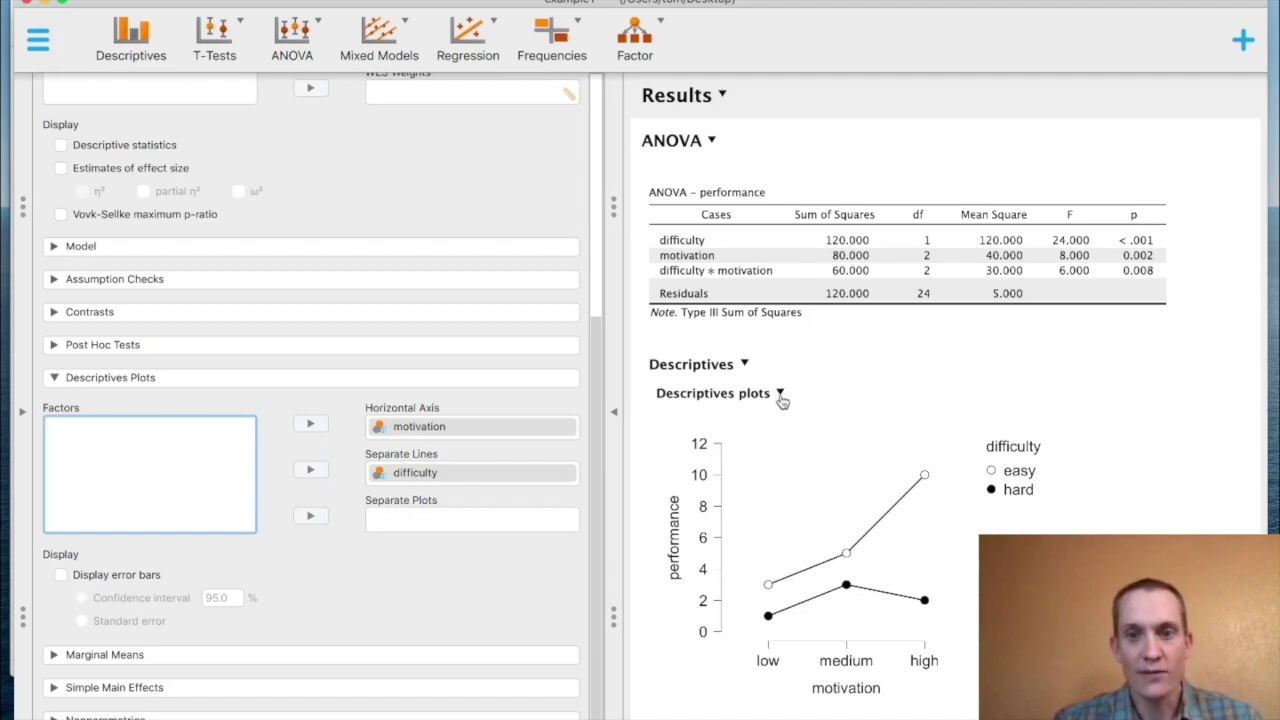
pyautogui.click(781, 394)
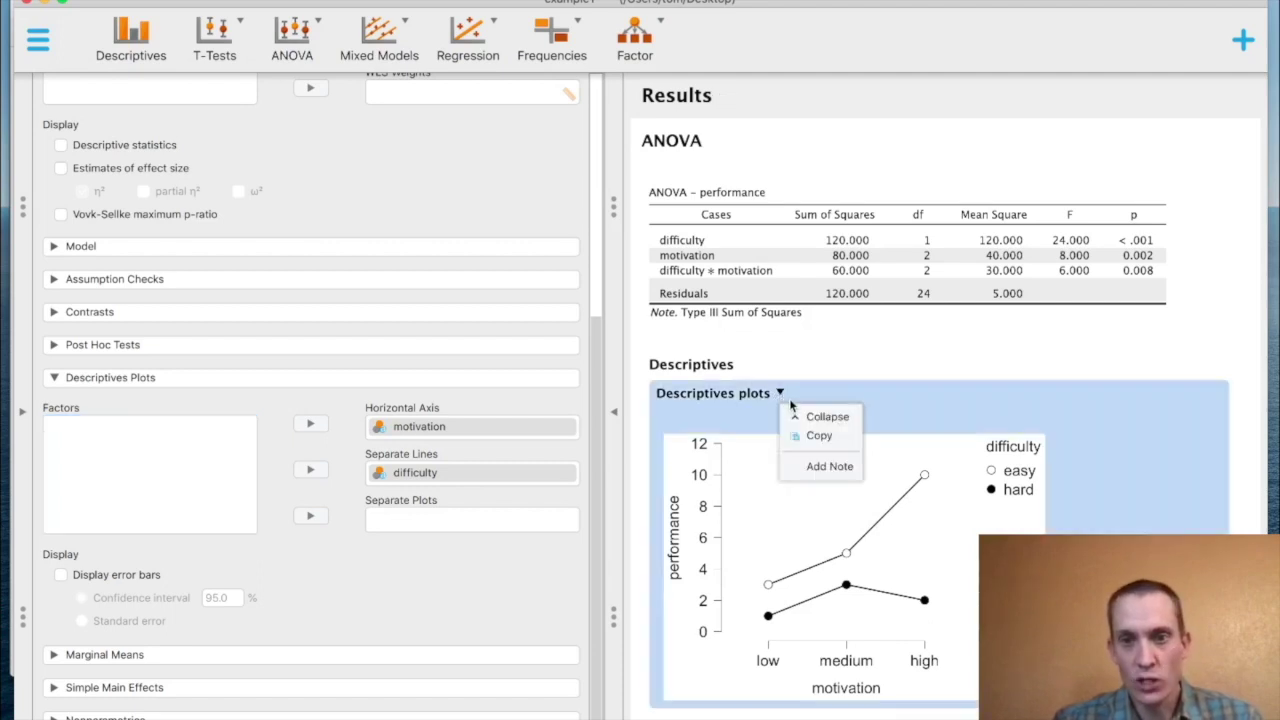
pyautogui.click(868, 374)
pyautogui.click(745, 365)
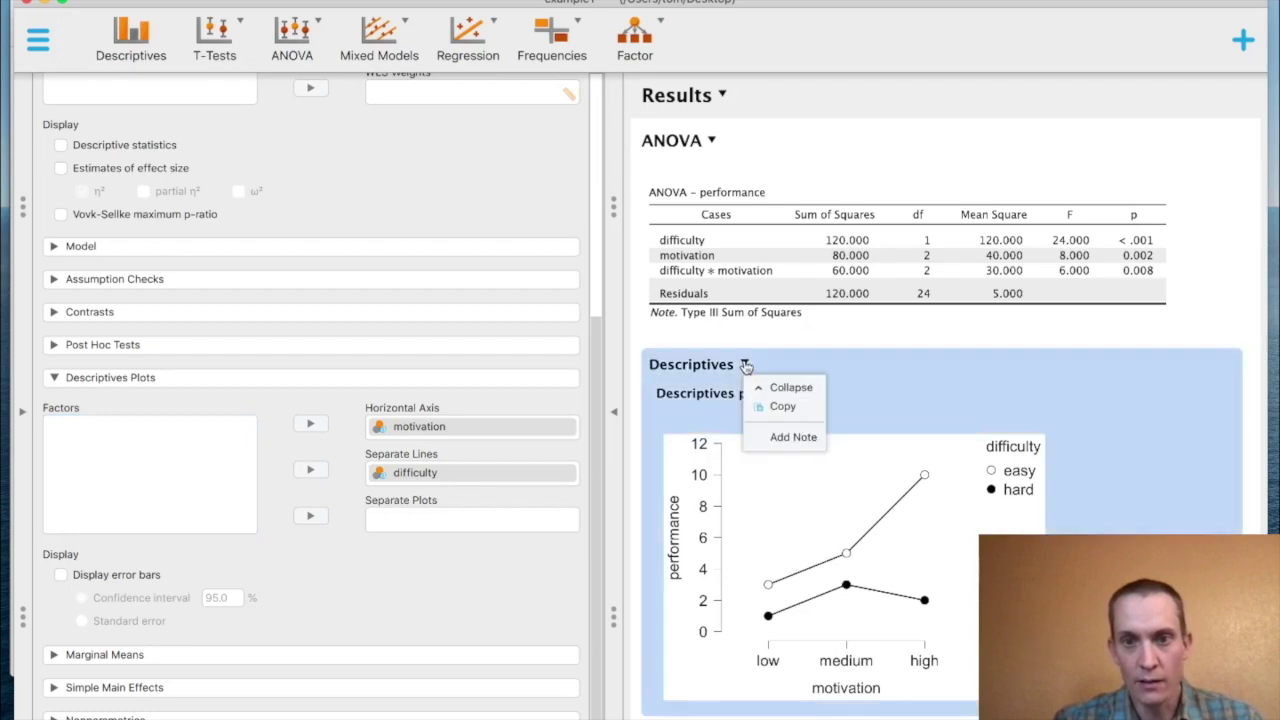
pyautogui.click(964, 342)
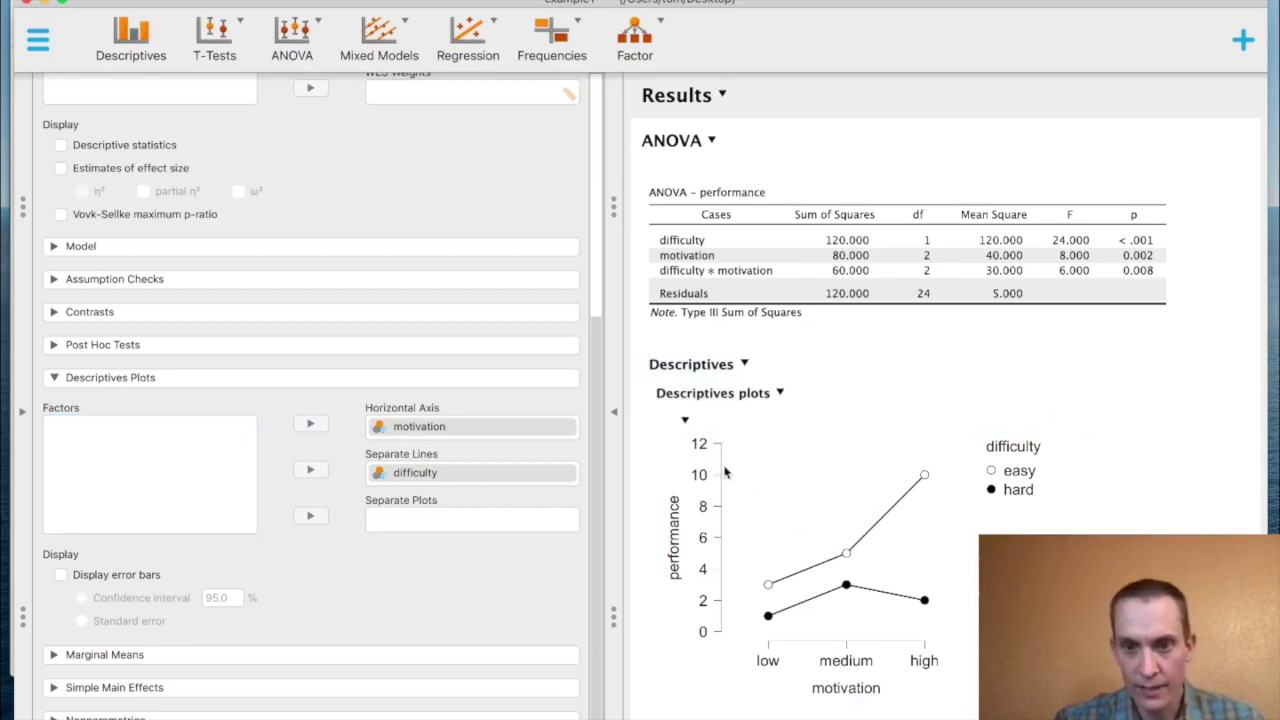
pyautogui.click(685, 421)
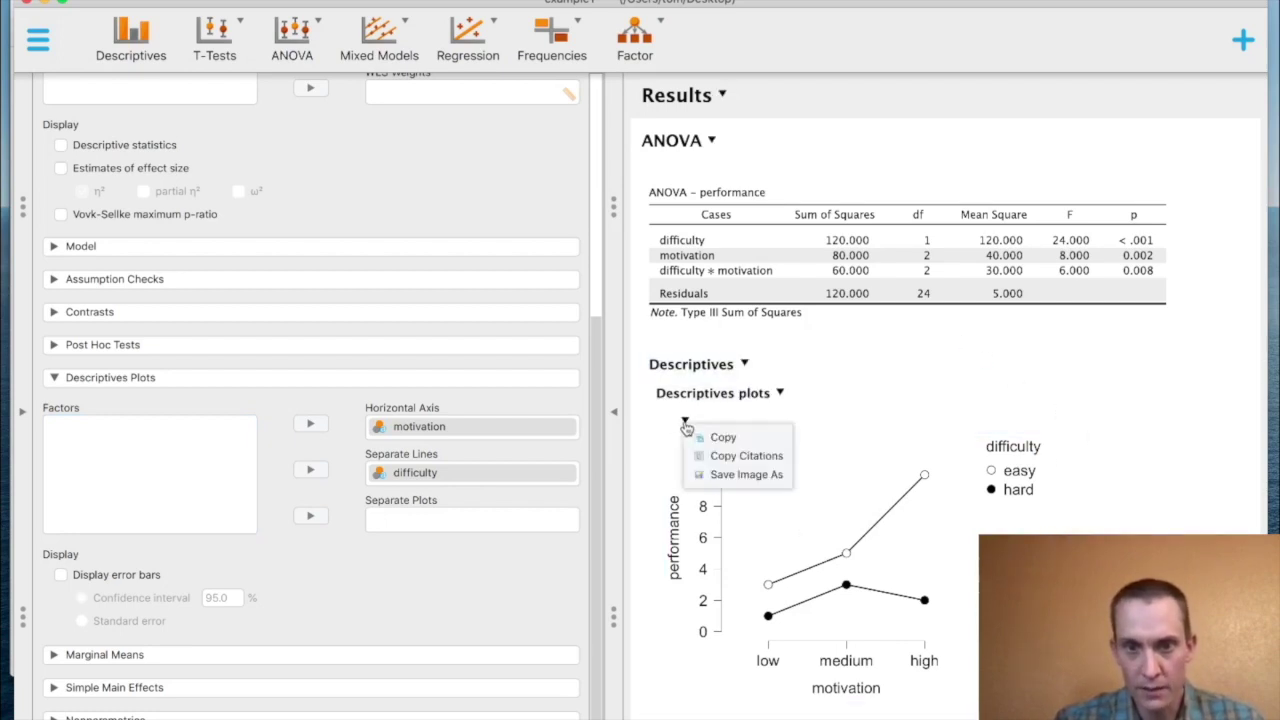
pyautogui.click(726, 474)
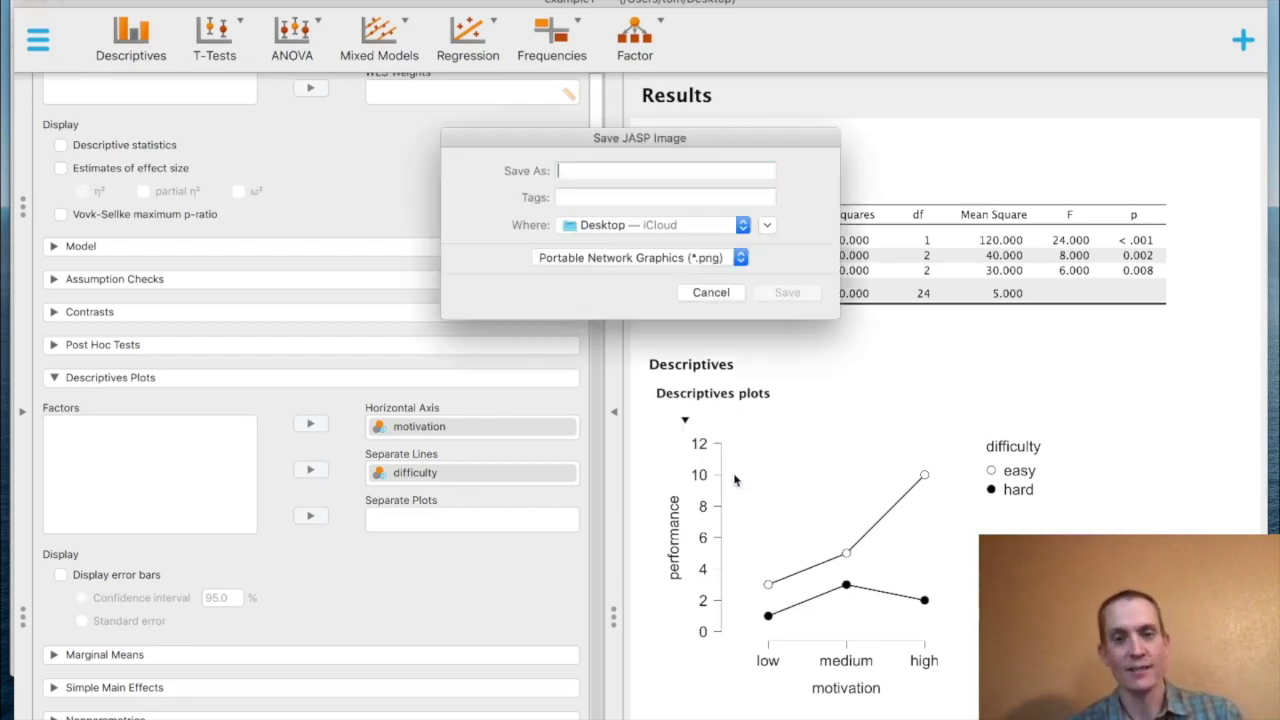
pyautogui.click(632, 258)
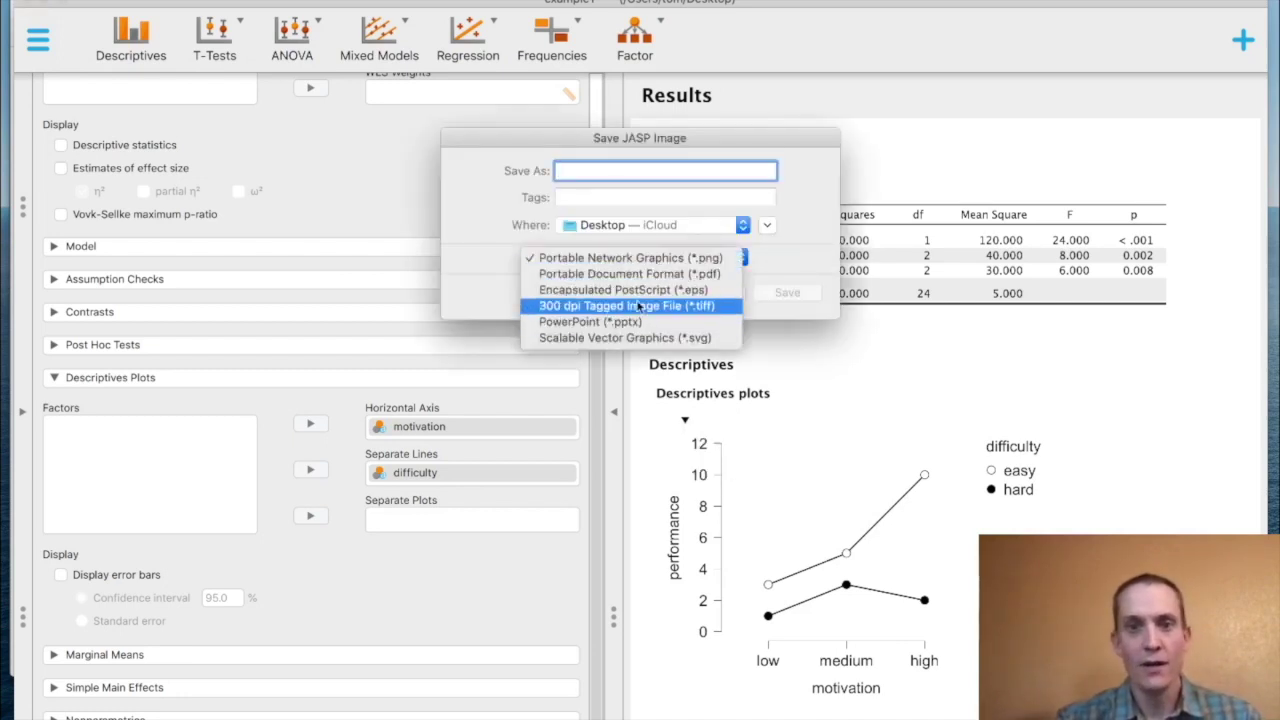
pyautogui.click(823, 203)
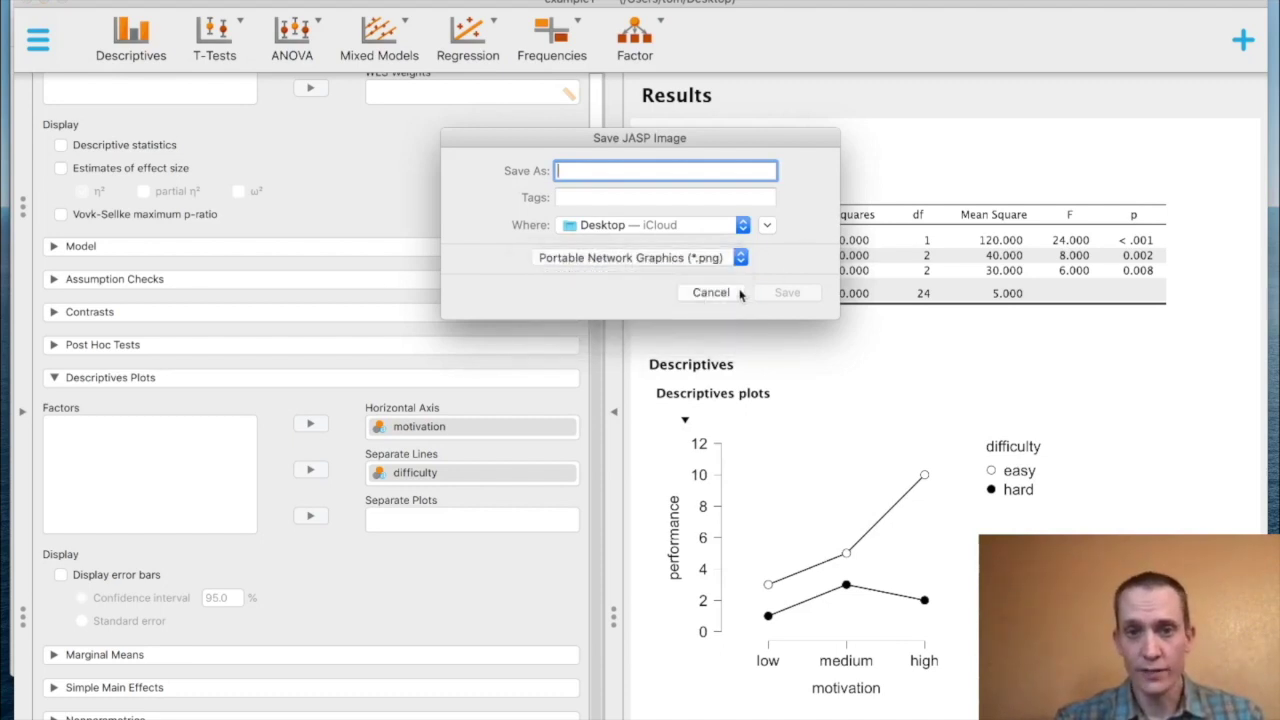
pyautogui.click(716, 294)
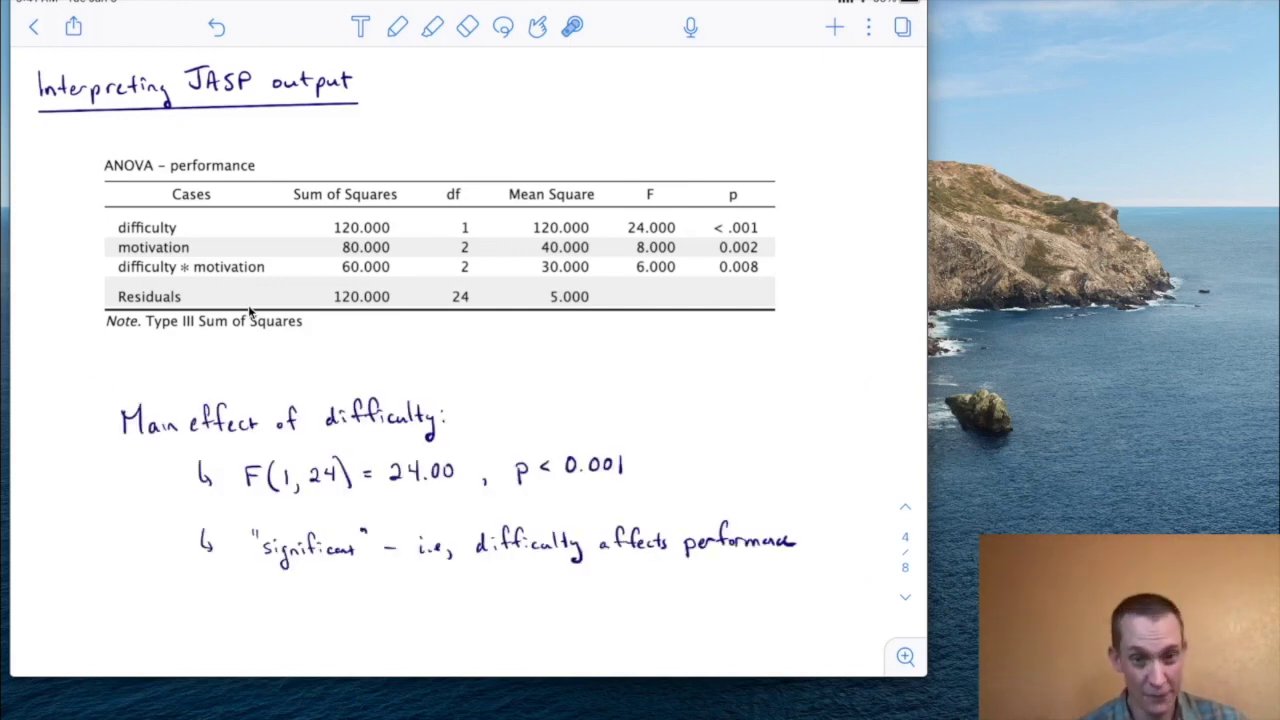
pyautogui.click(572, 26)
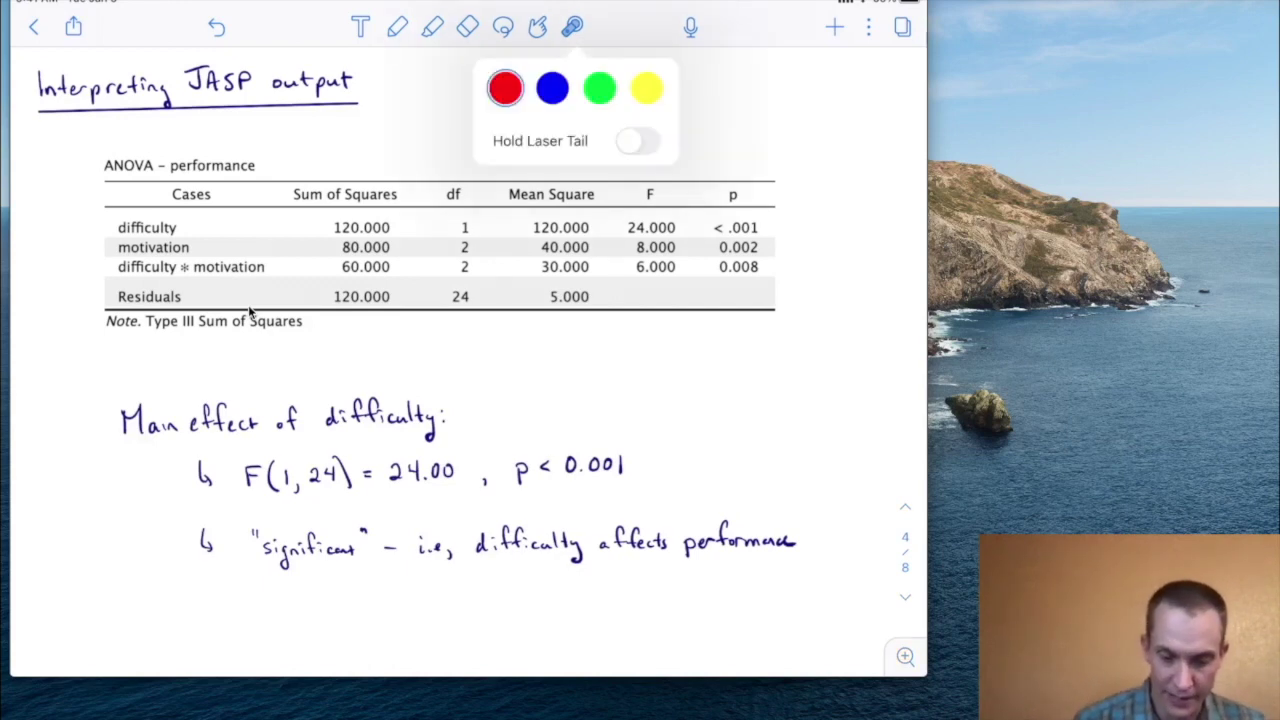
pyautogui.click(250, 312)
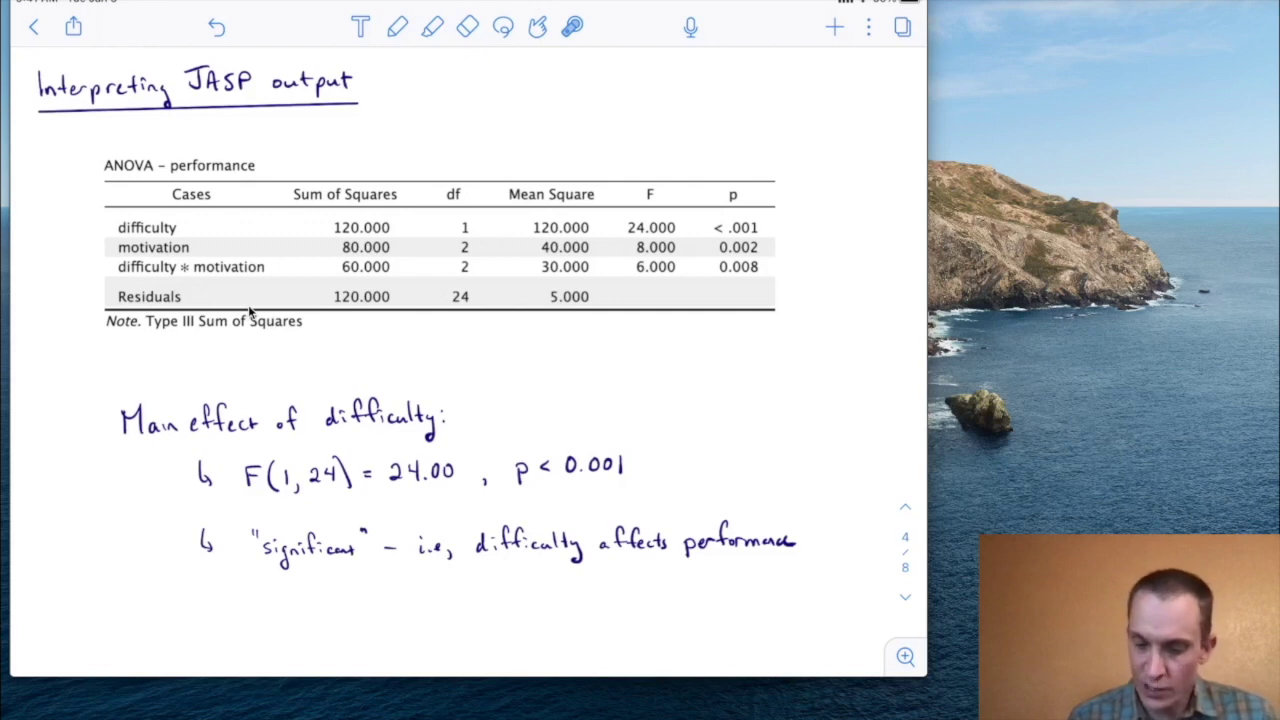
# - Review the handwritten interpretations of the motivation level main effect and the interaction below the ANOVA table, uncovering each section
pyautogui.scroll(-1, 250, 313)
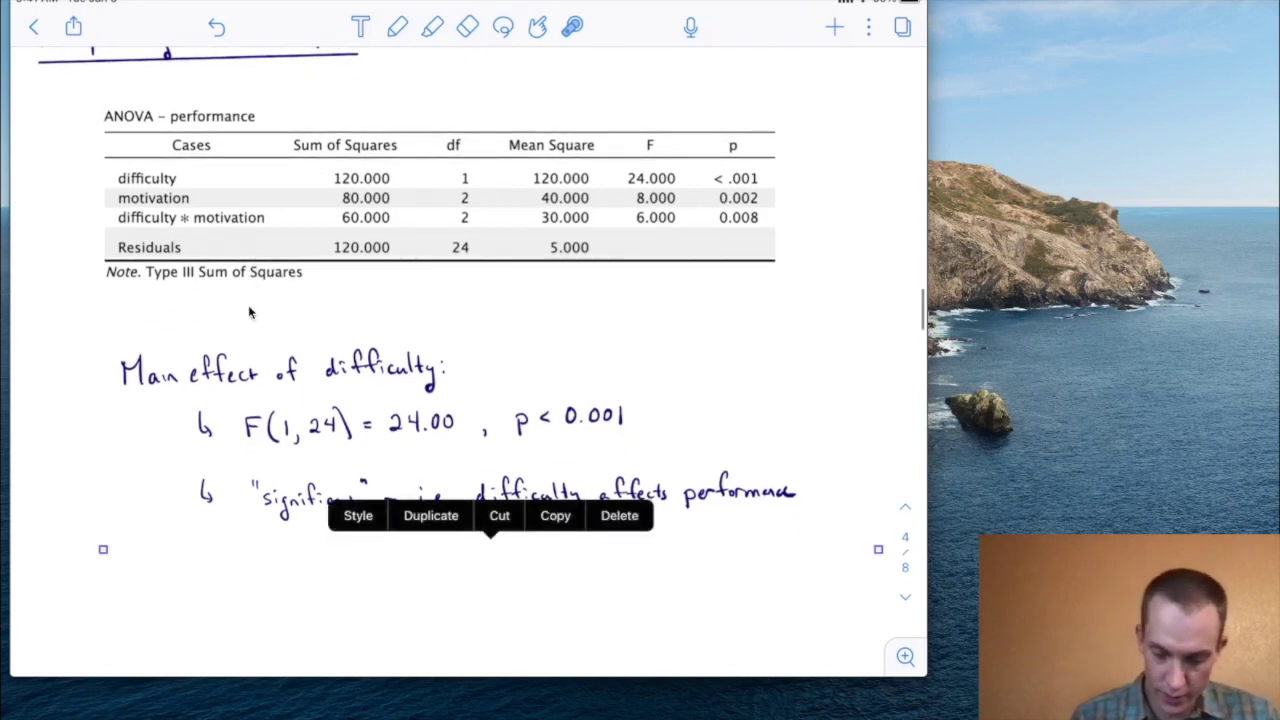
pyautogui.scroll(-2, 250, 313)
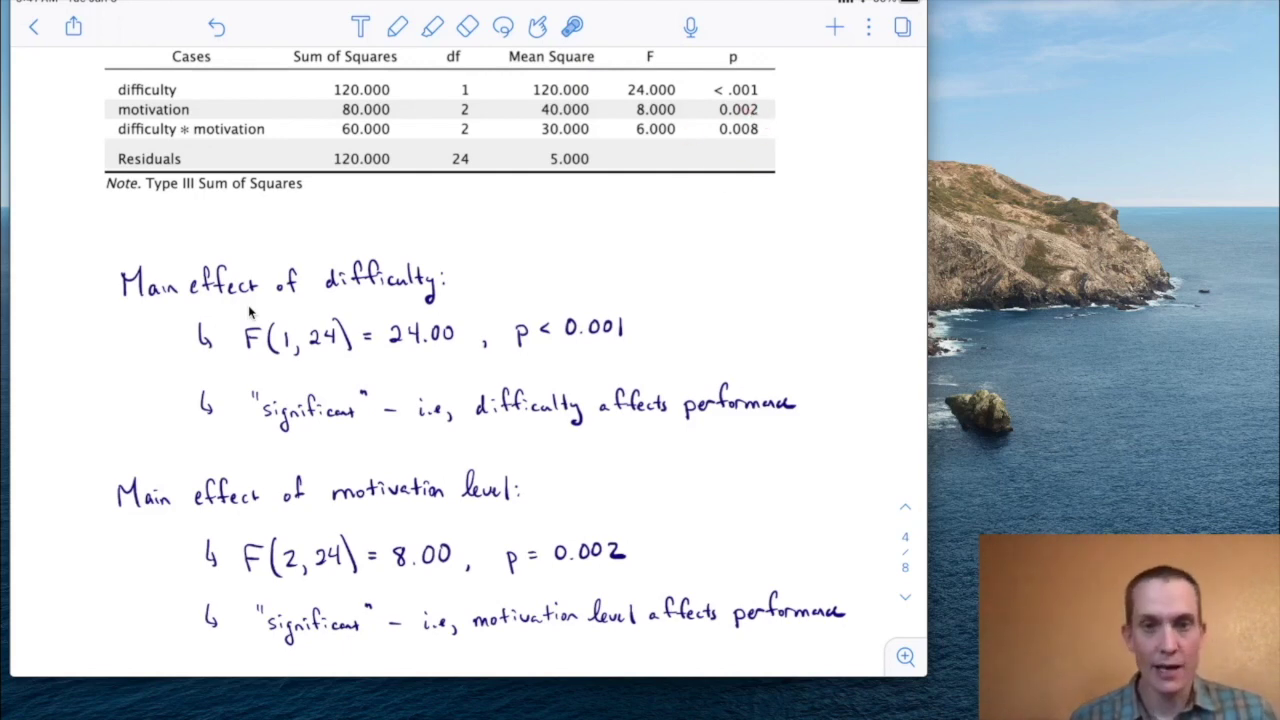
pyautogui.scroll(-3, 468, 400)
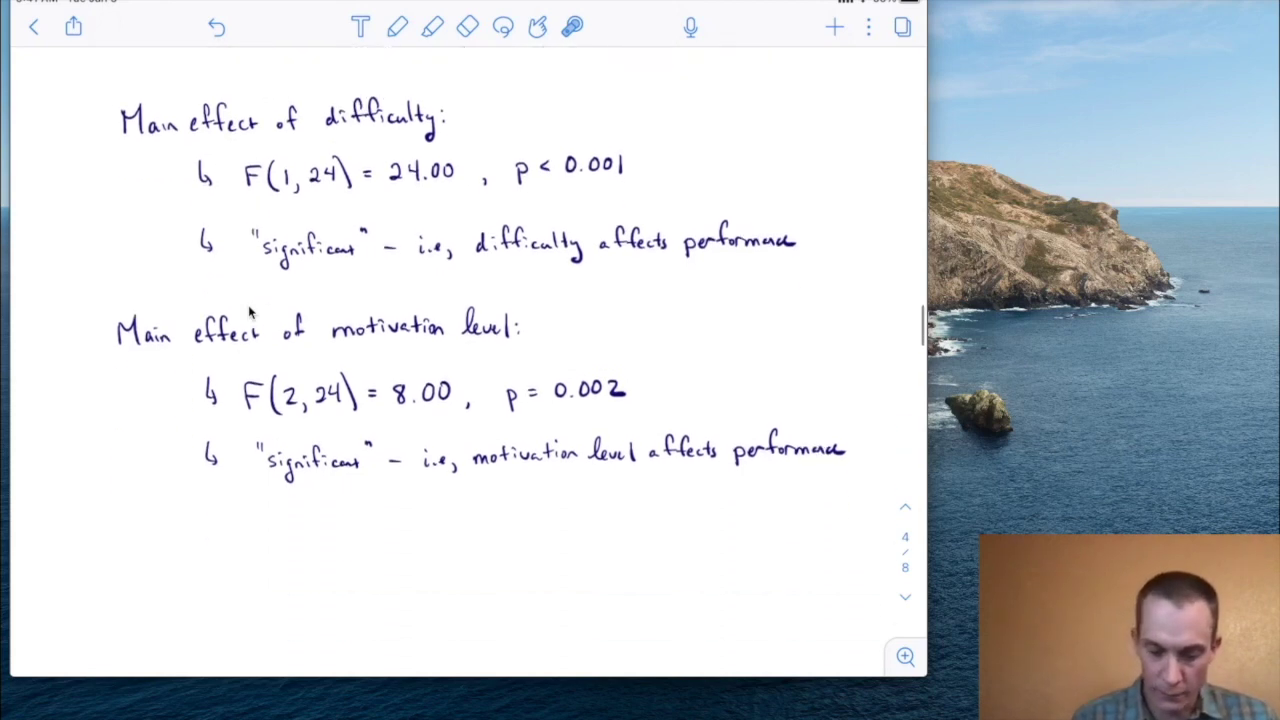
pyautogui.click(476, 525)
pyautogui.scroll(-2, 250, 313)
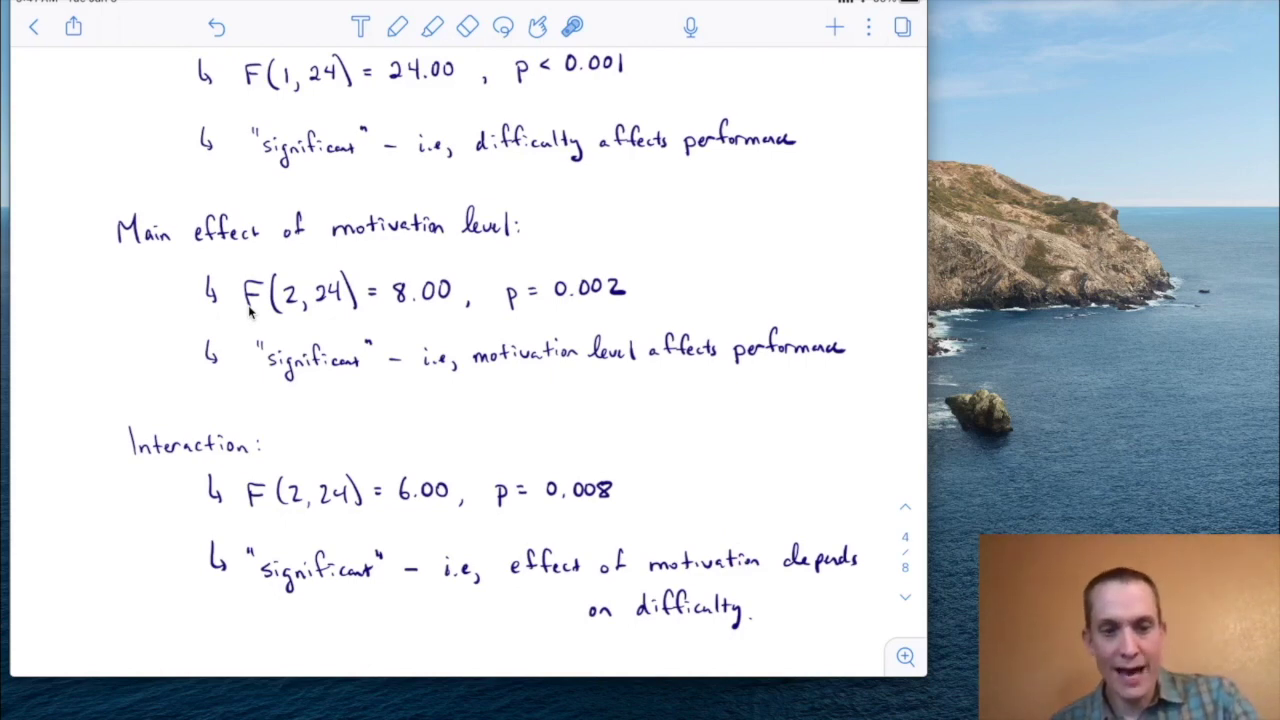
# - Switch to JASP and examine the descriptives plot alongside the ANOVA table for the difficulty by motivation interaction
pyautogui.press('super+Tab')
pyautogui.press('super+Tab')
pyautogui.press('super+Tab')
pyautogui.press('super+Tab')
pyautogui.press('super+Tab')
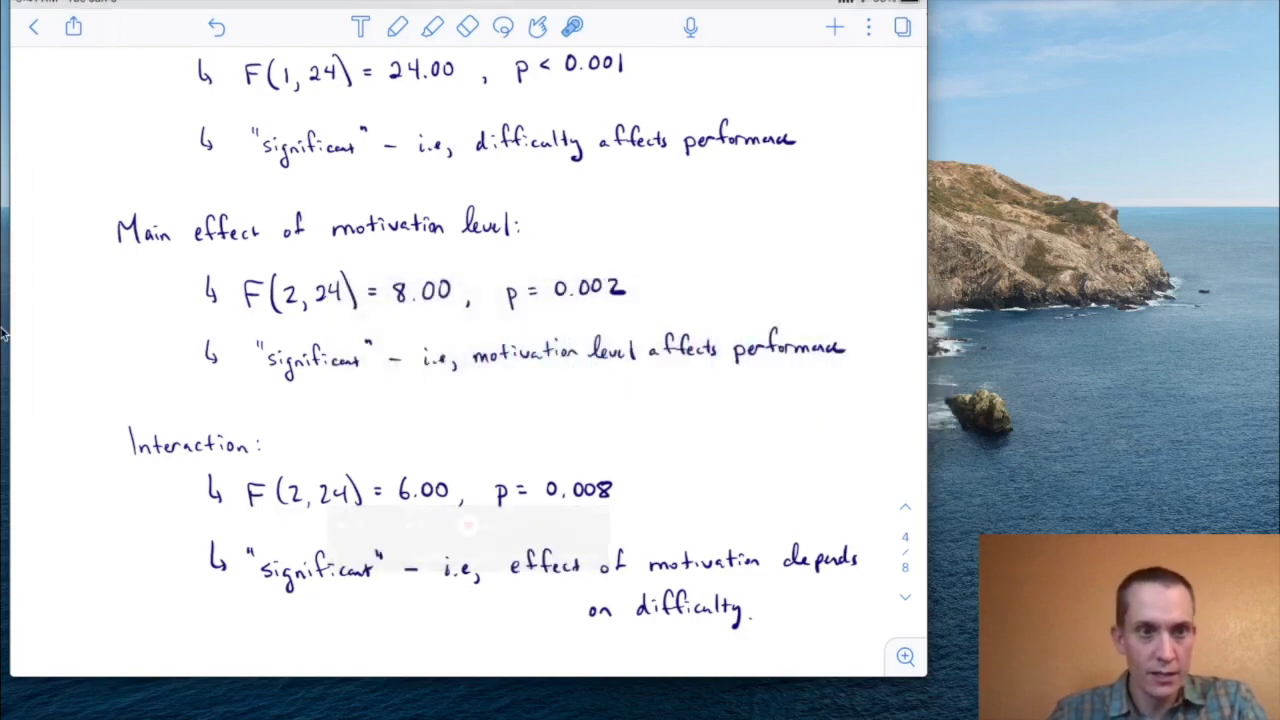
pyautogui.click(17, 530)
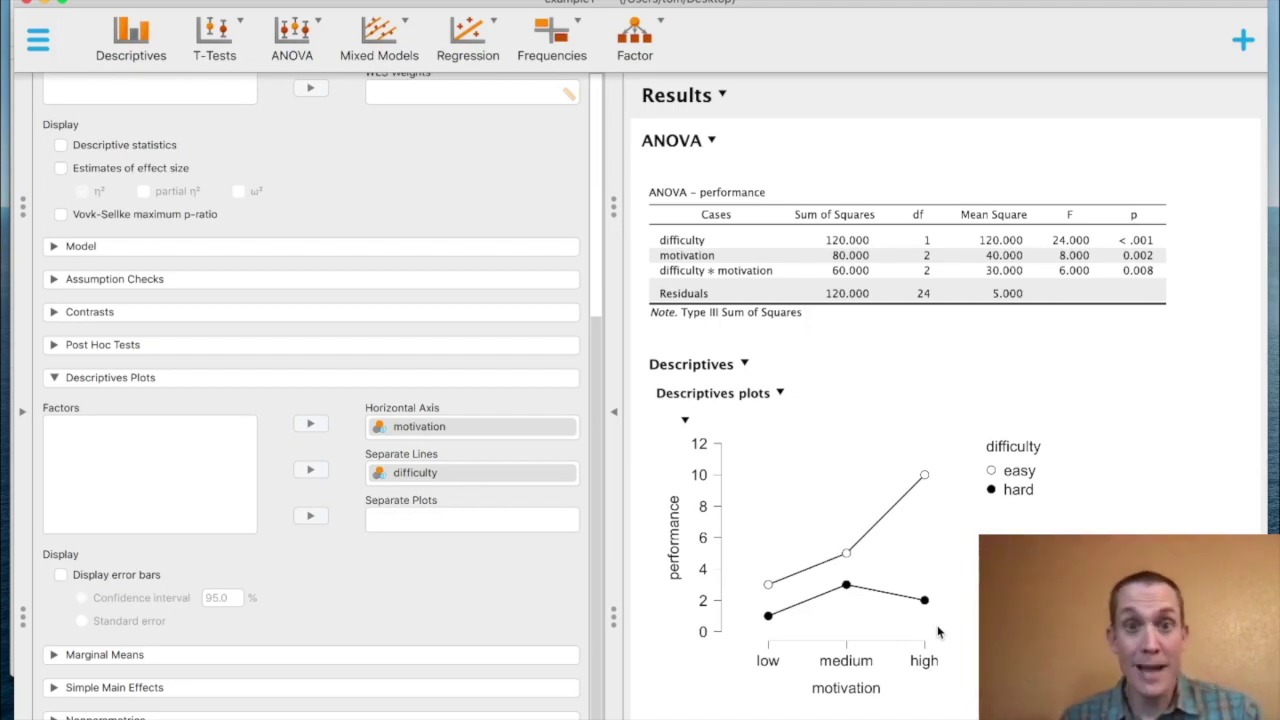
pyautogui.press('super+Tab')
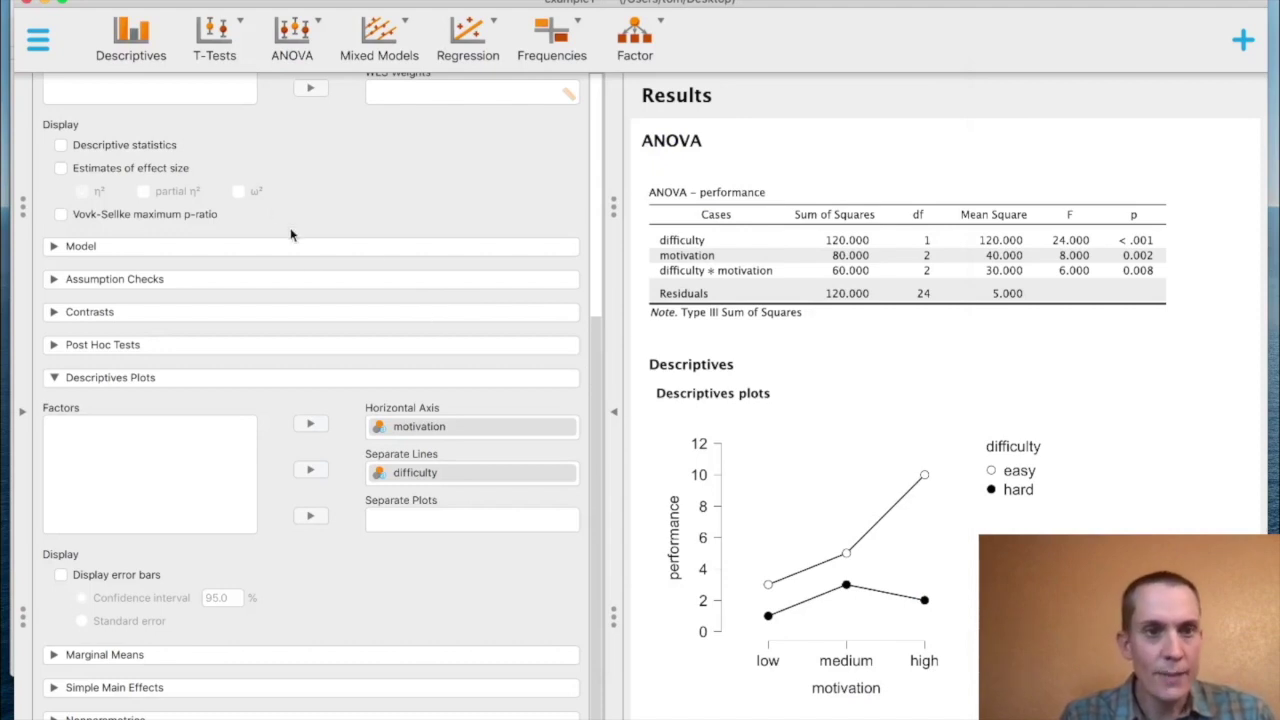
# - Collapse the finished classical ANOVA settings and add a Bayesian ANOVA analysis
pyautogui.scroll(8, 310, 268)
pyautogui.click(45, 103)
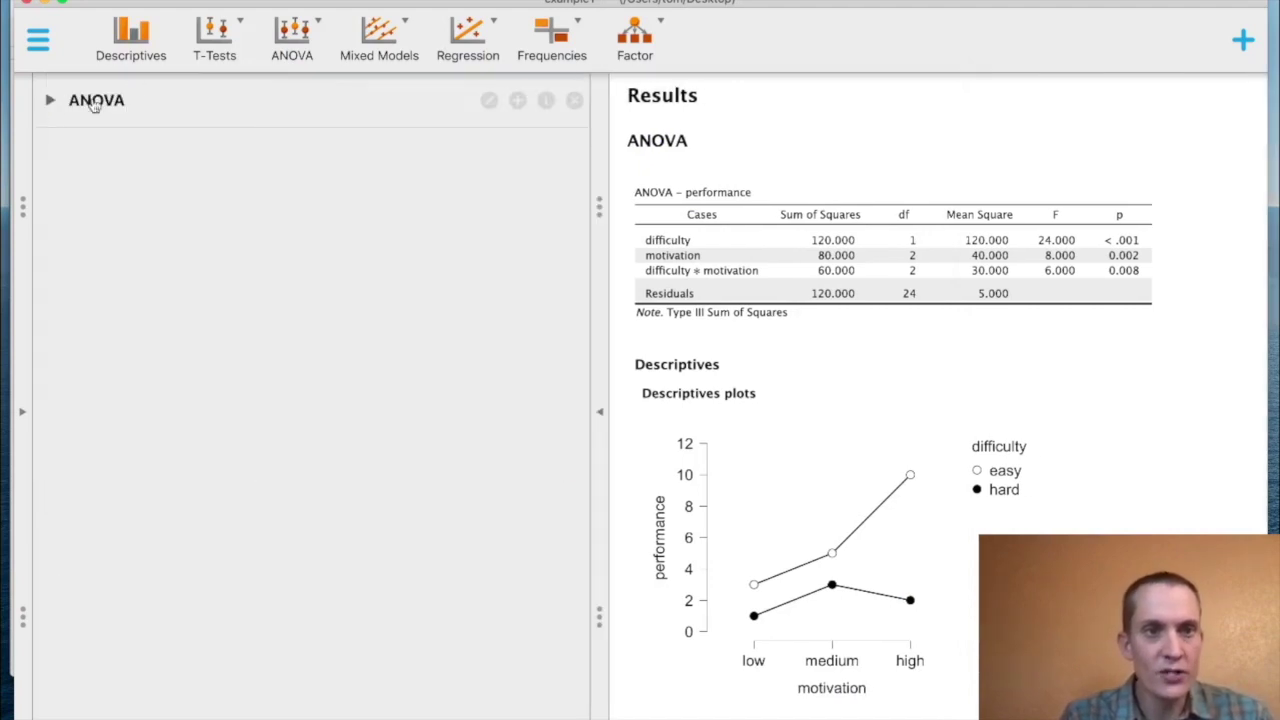
pyautogui.click(303, 38)
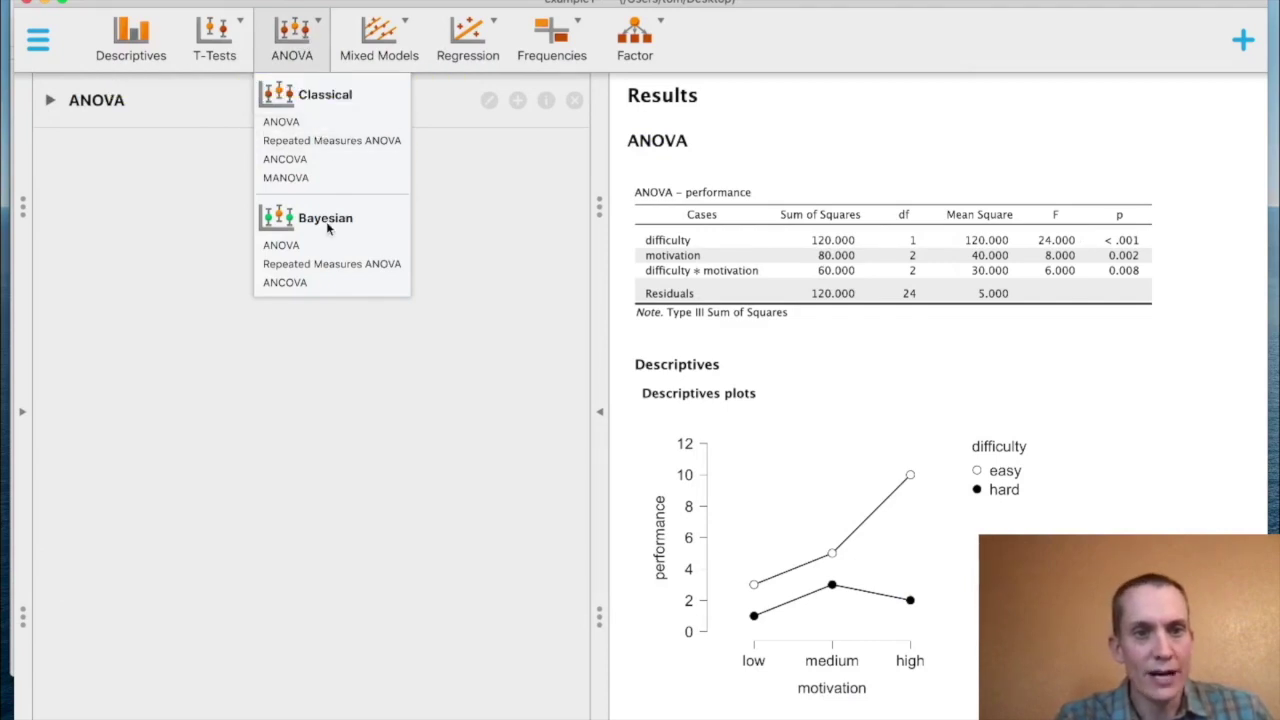
pyautogui.click(301, 245)
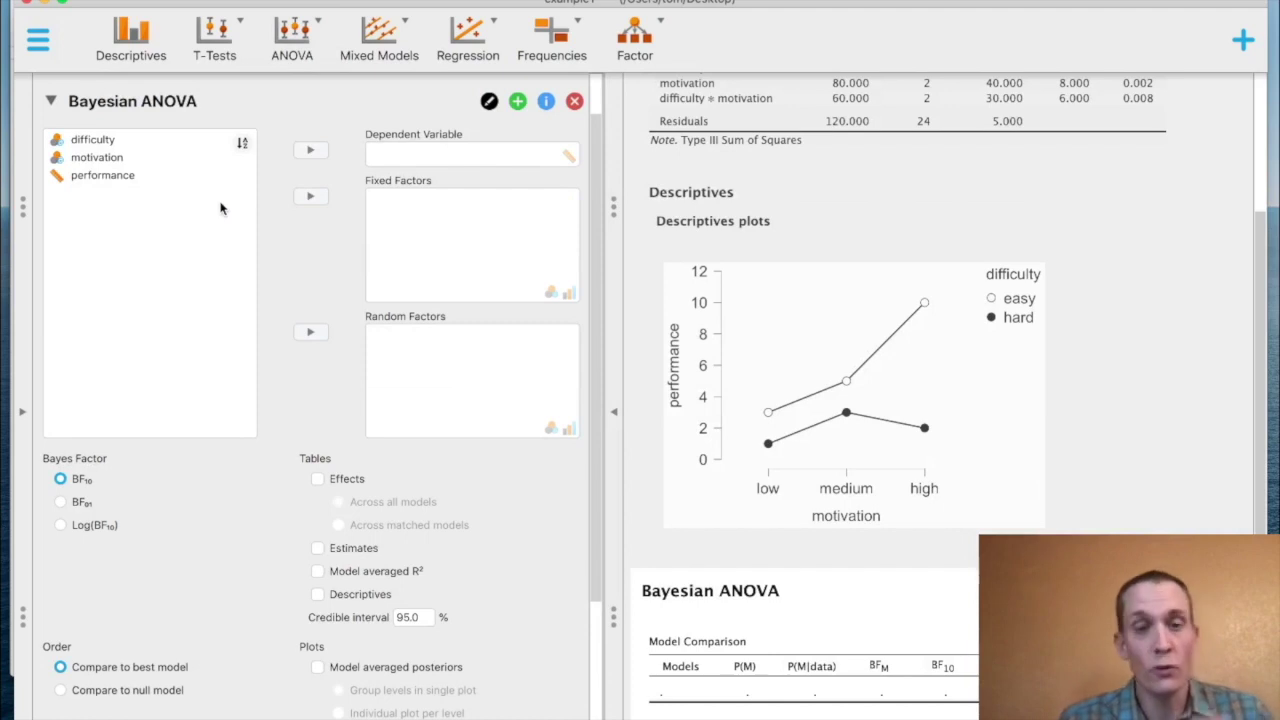
# - Assign performance as the Bayesian ANOVA's dependent variable and difficulty and motivation as its fixed factors
pyautogui.click(141, 178)
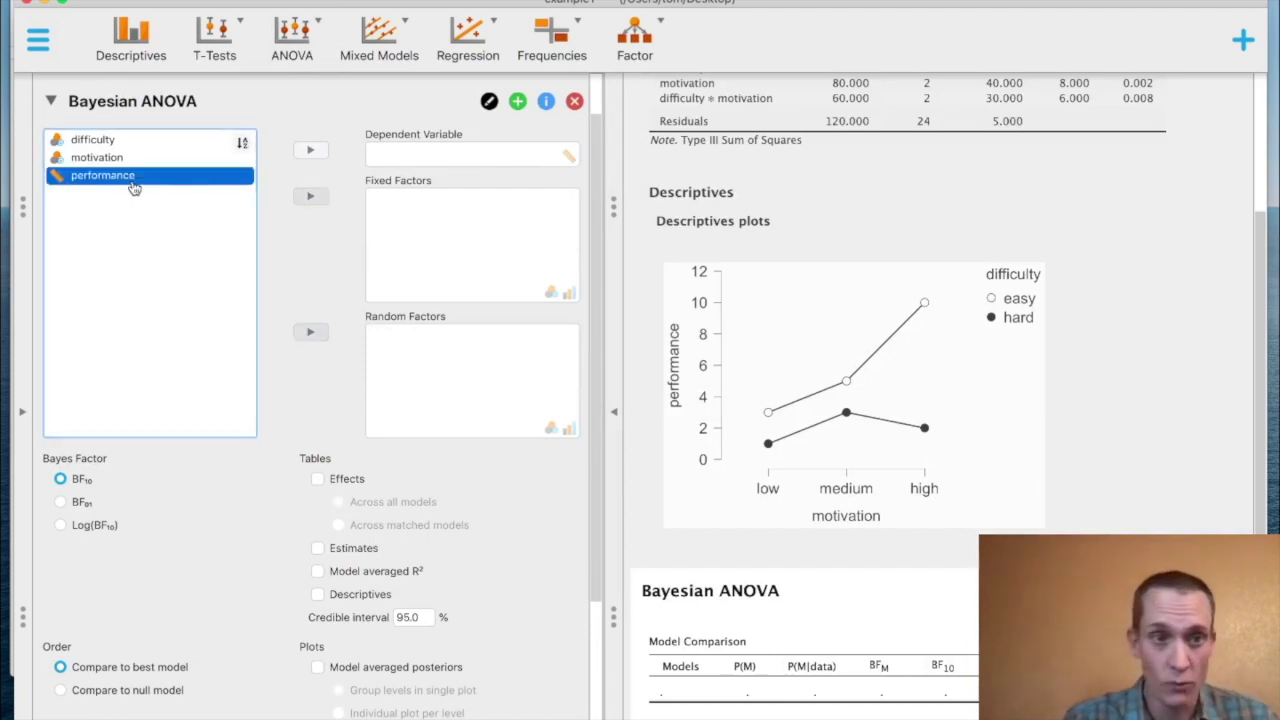
pyautogui.click(310, 151)
pyautogui.click(90, 141)
pyautogui.keyDown('shift'); pyautogui.click(129, 158); pyautogui.keyUp('shift')
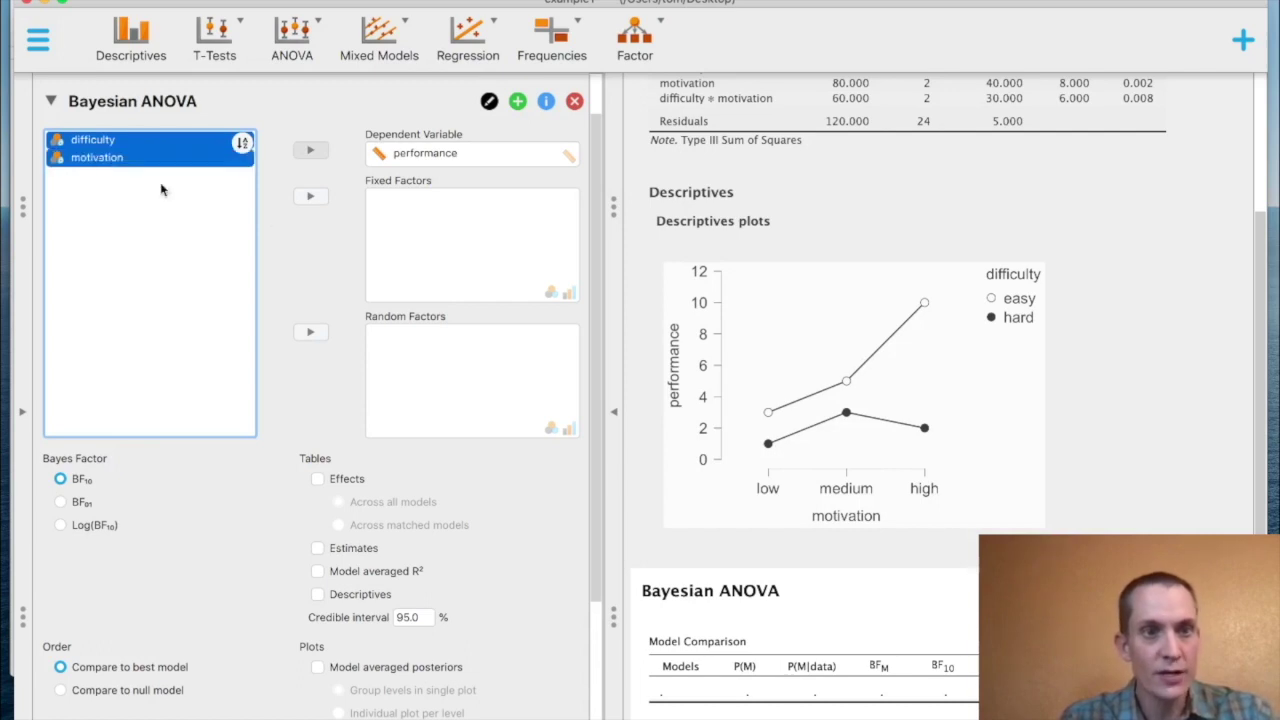
pyautogui.click(310, 196)
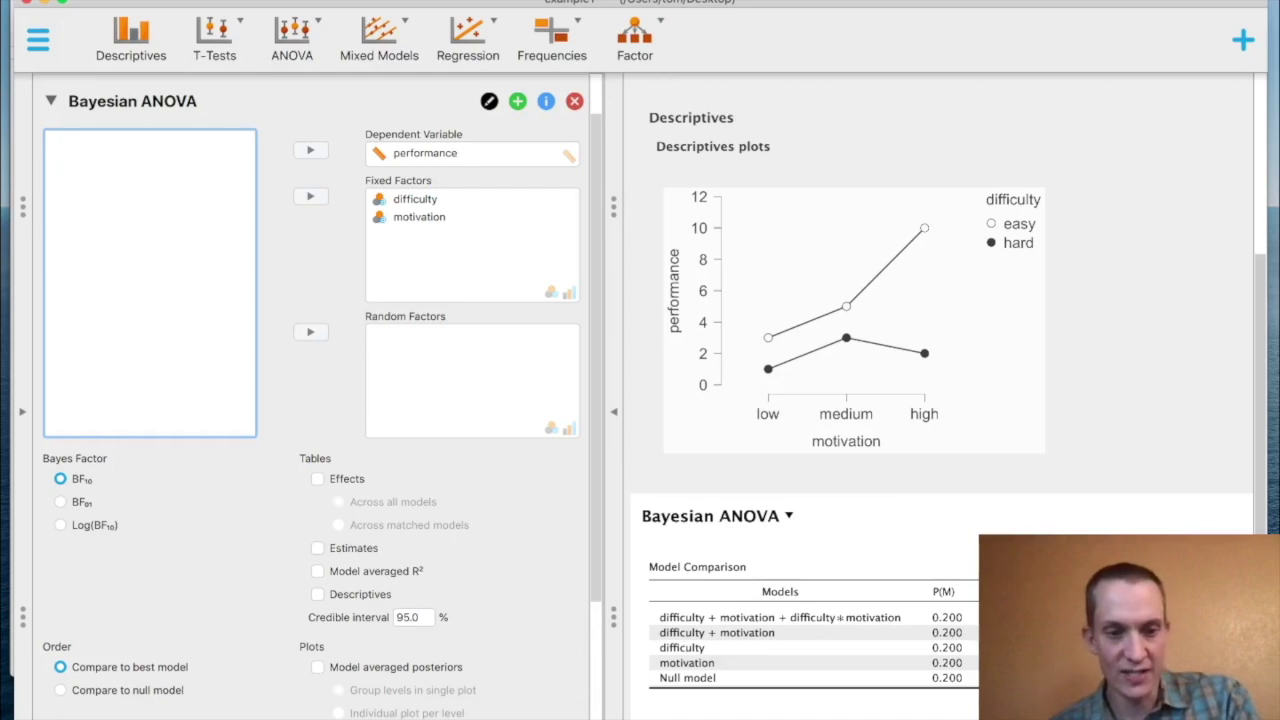
# - Switch to the handwritten notes to examine the Bayesian ANOVA model comparison table
pyautogui.click(45, 3)
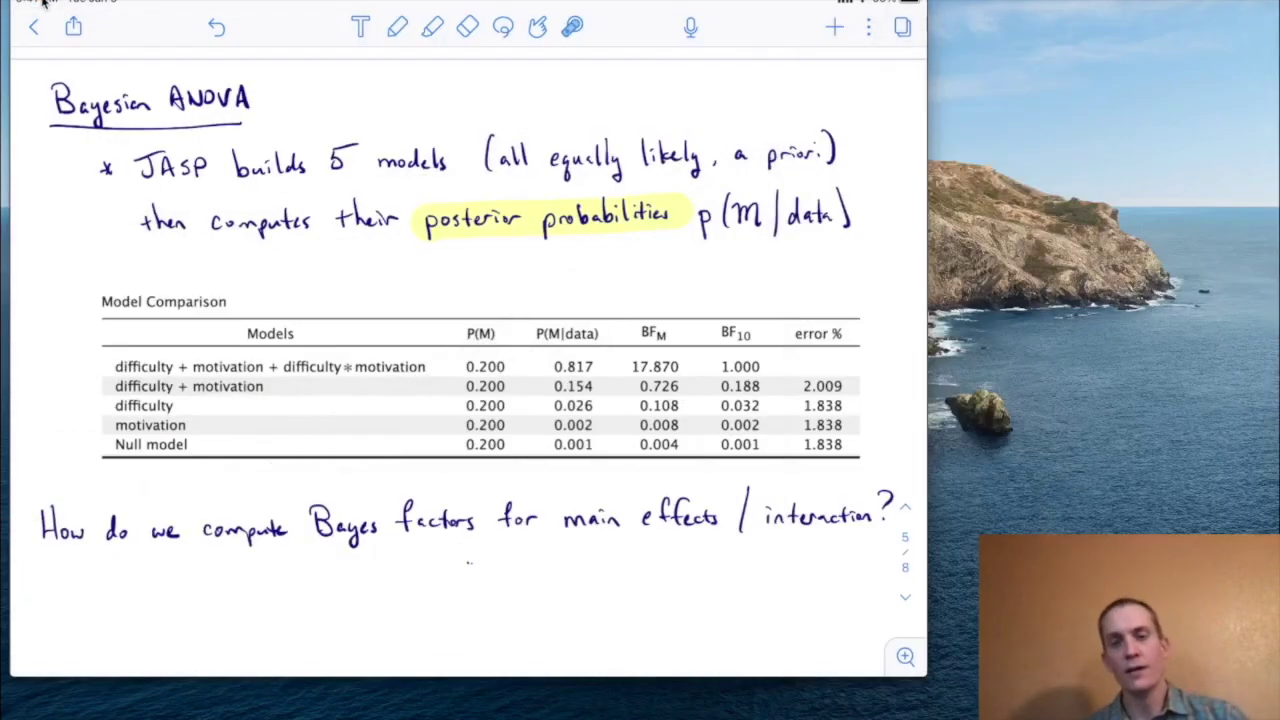